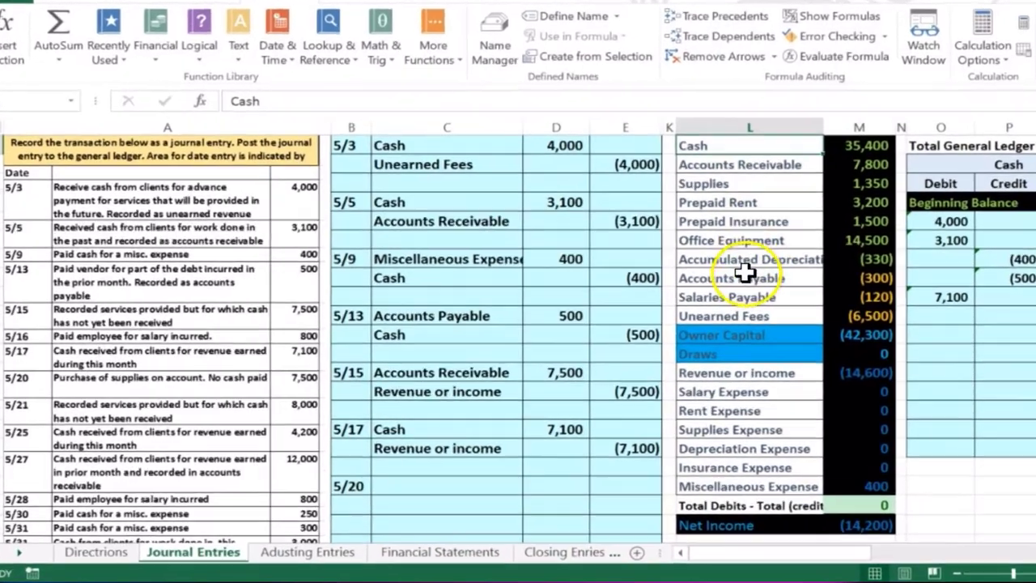
Copy the Supplies account name from the trial balance and paste it as values into the account line of the 5/20 journal entry.
click(683, 299)
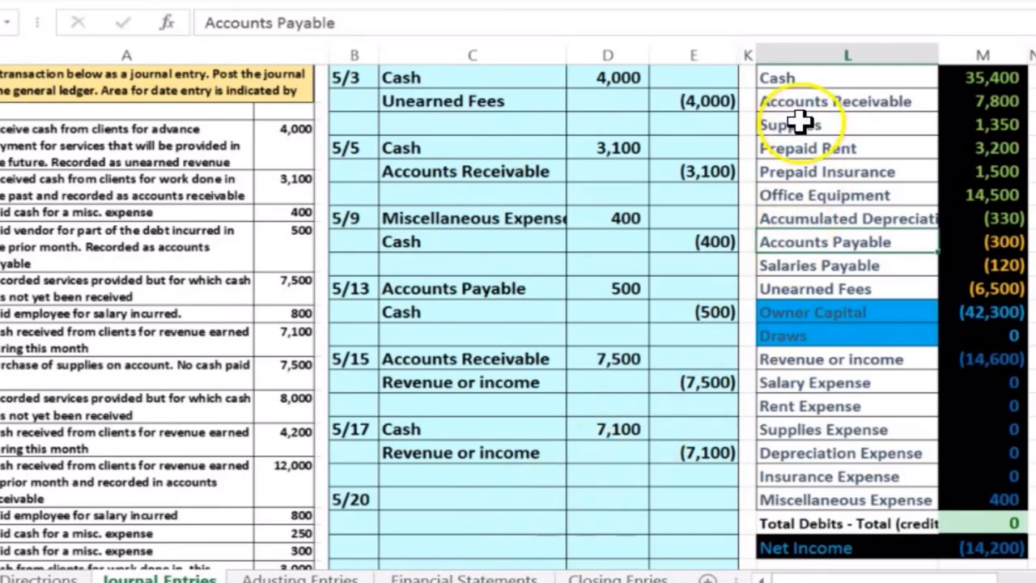
drag(787, 126, 982, 122)
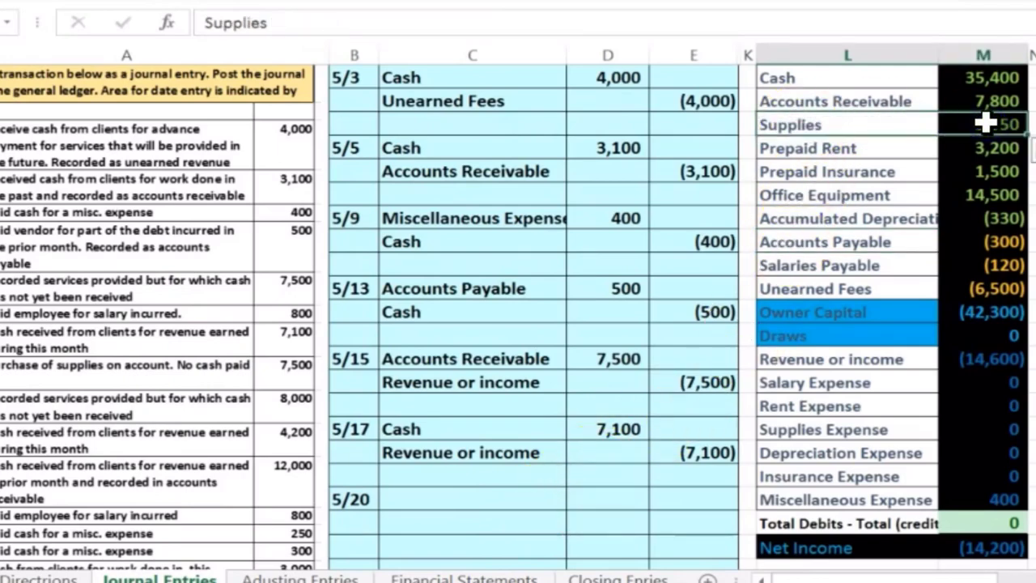
scroll(966, 203, up, 1)
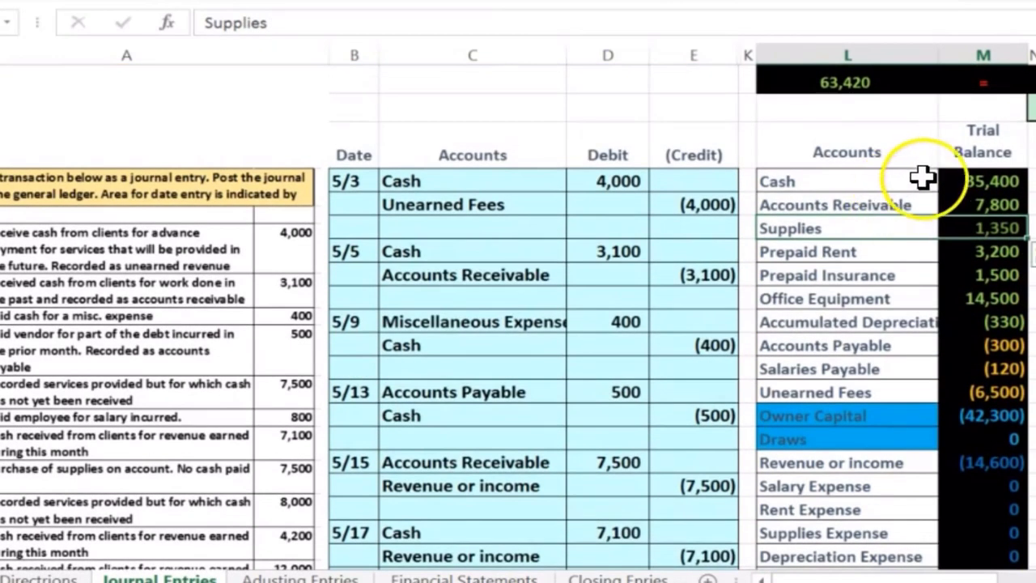
scroll(936, 199, down, 2)
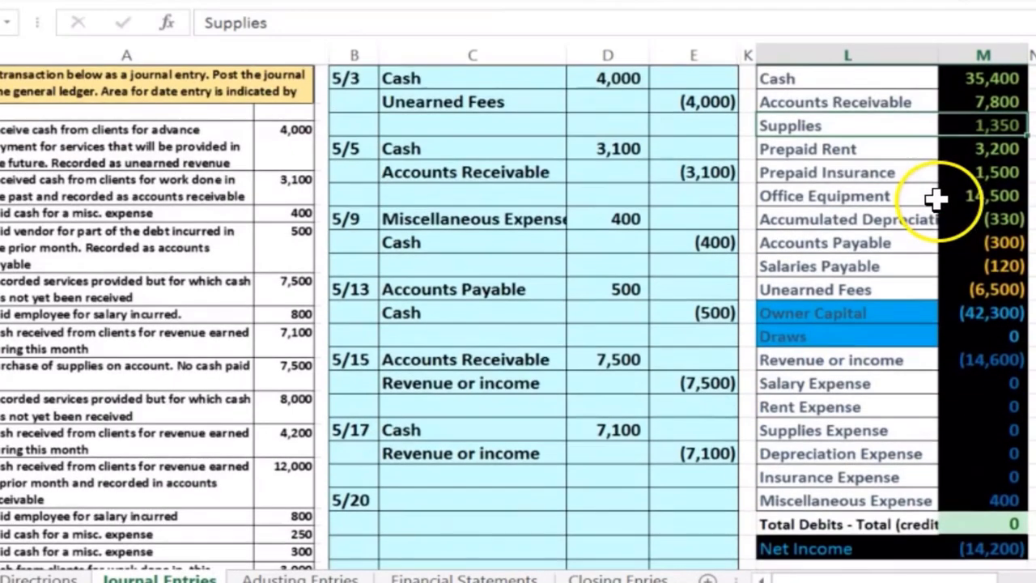
click(966, 124)
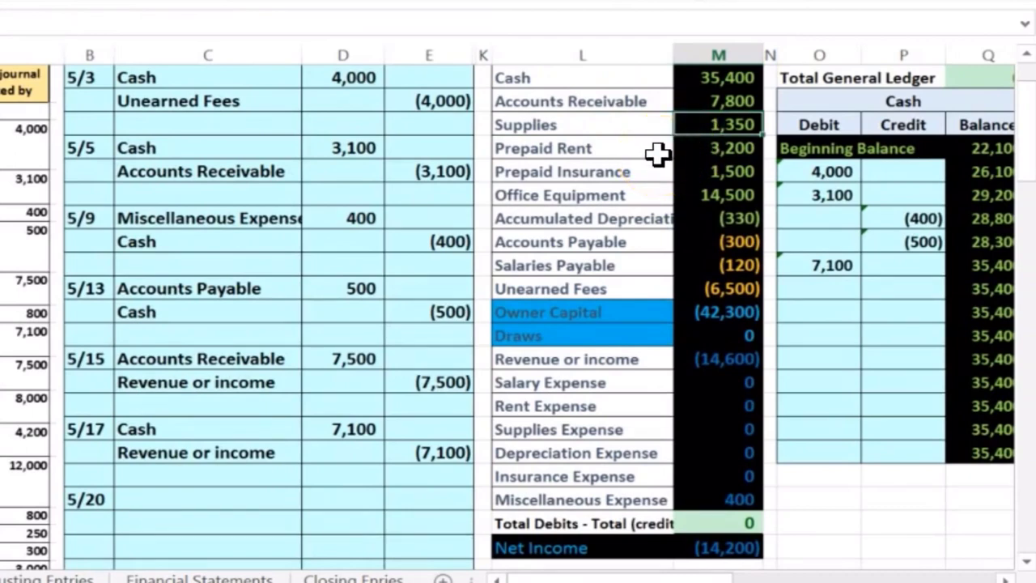
click(578, 126)
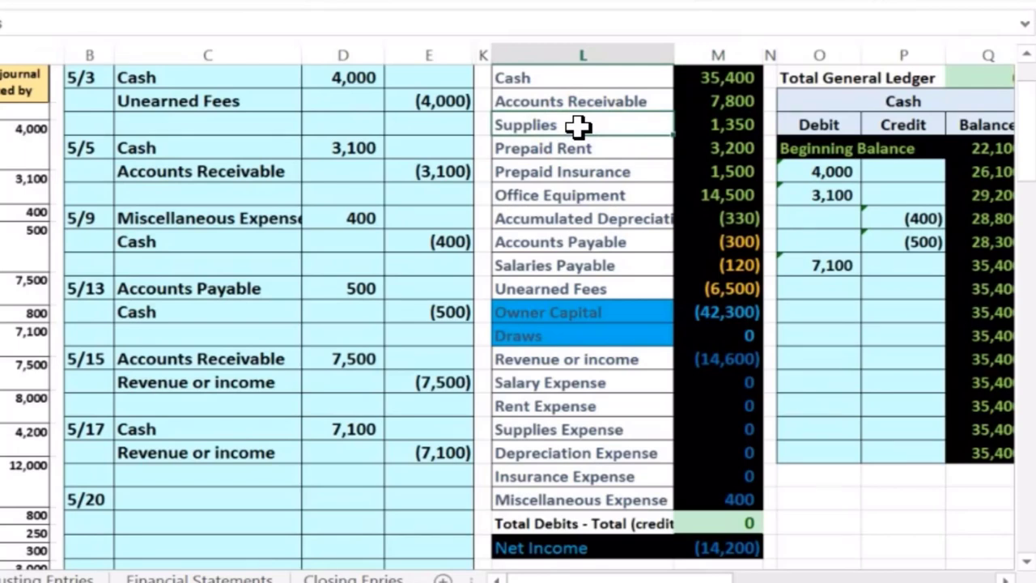
right_click(578, 125)
click(607, 172)
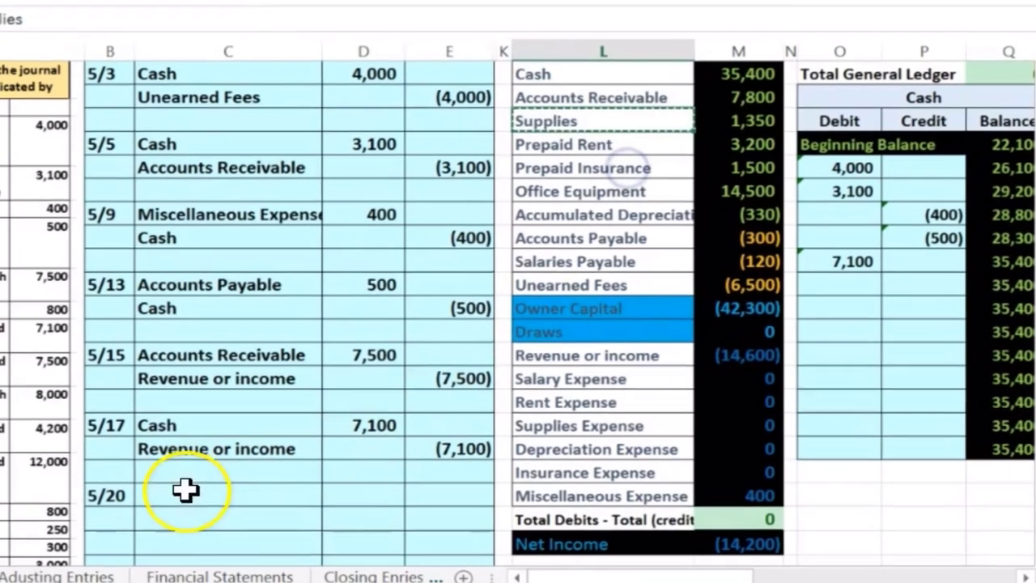
click(185, 492)
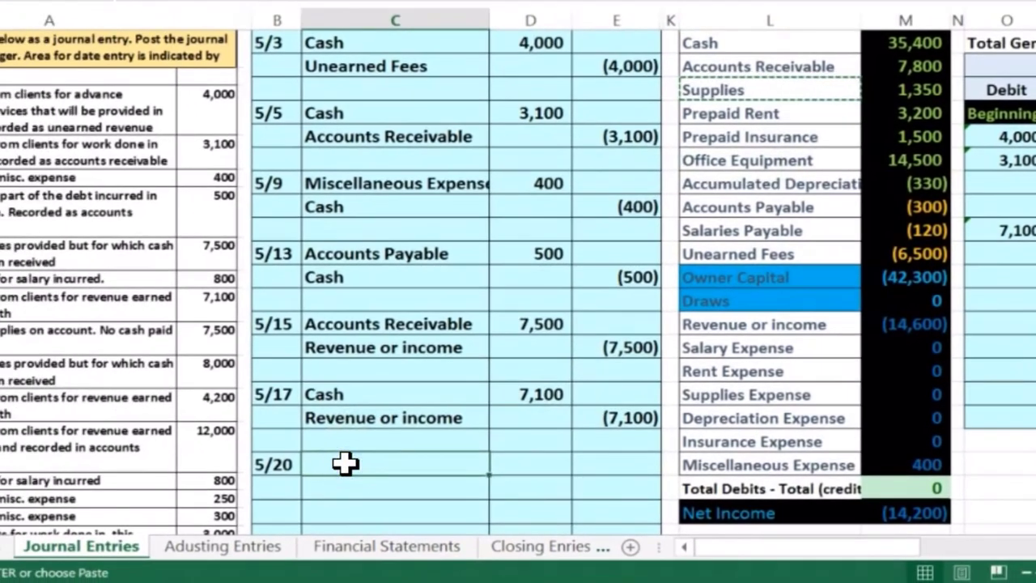
right_click(344, 462)
click(432, 122)
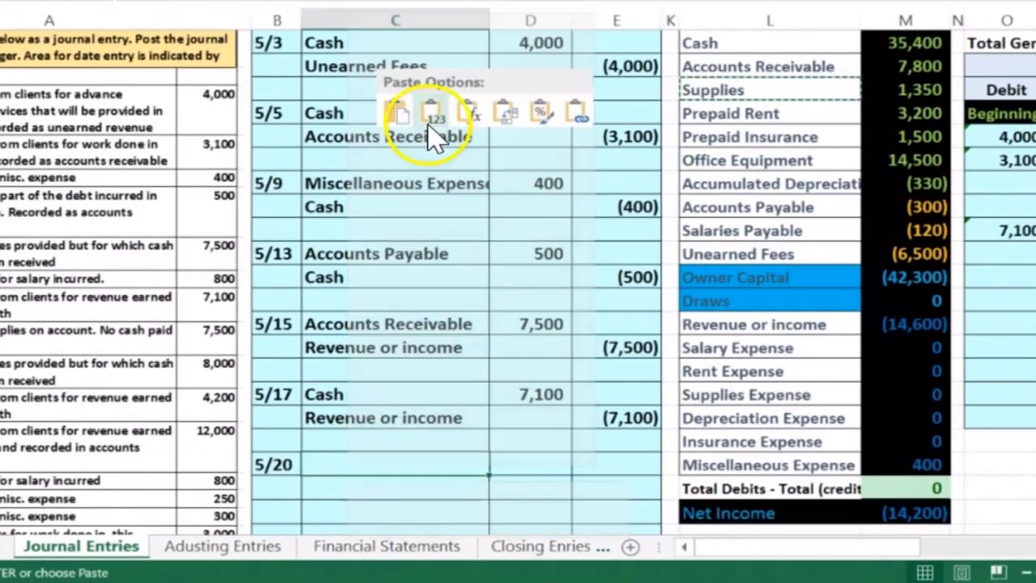
Enter a 7,500 debit for Supplies in the 5/20 entry and a credit of -7500 on the line below.
click(509, 463)
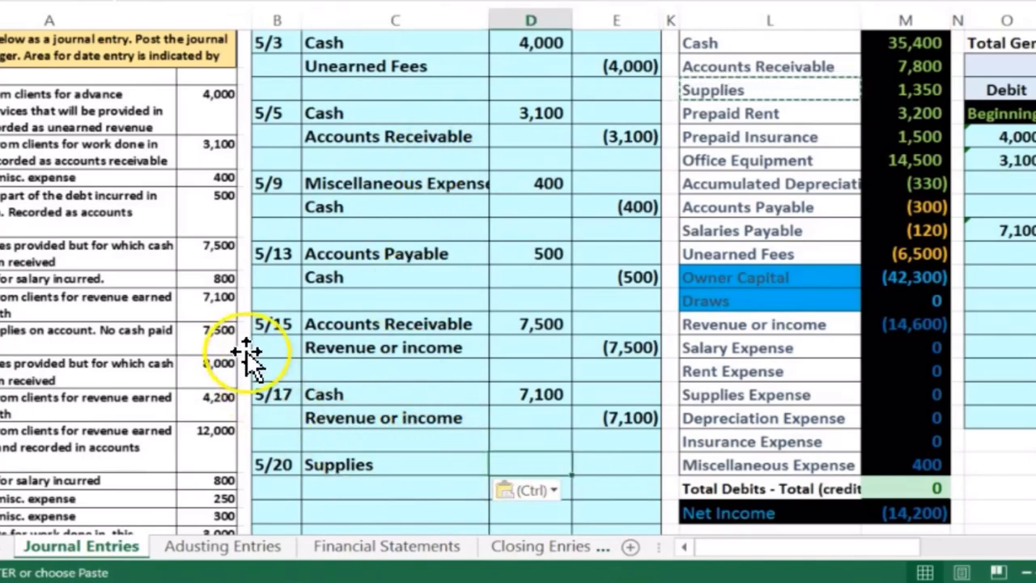
text(7,50)
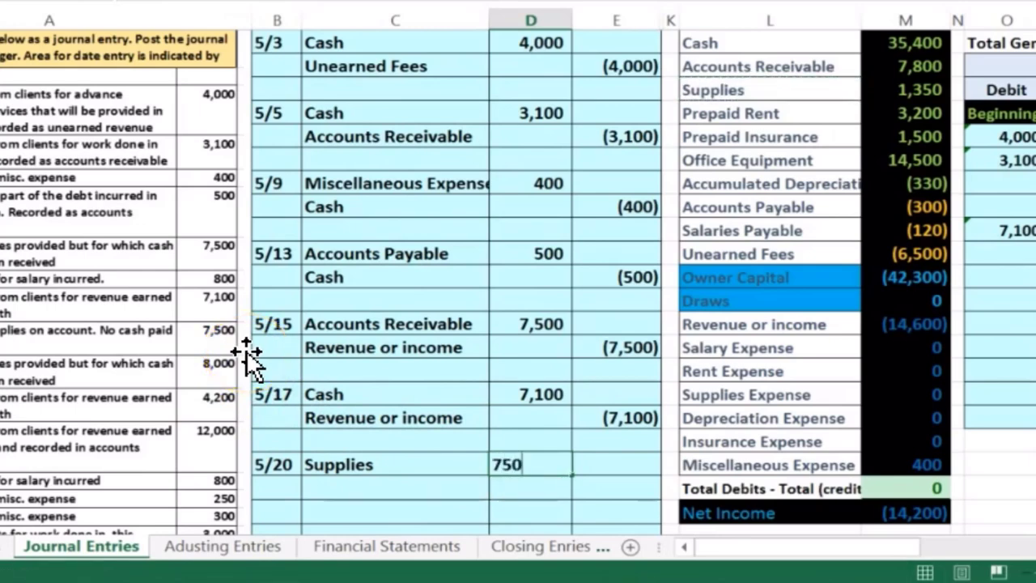
text(0)
key(Tab)
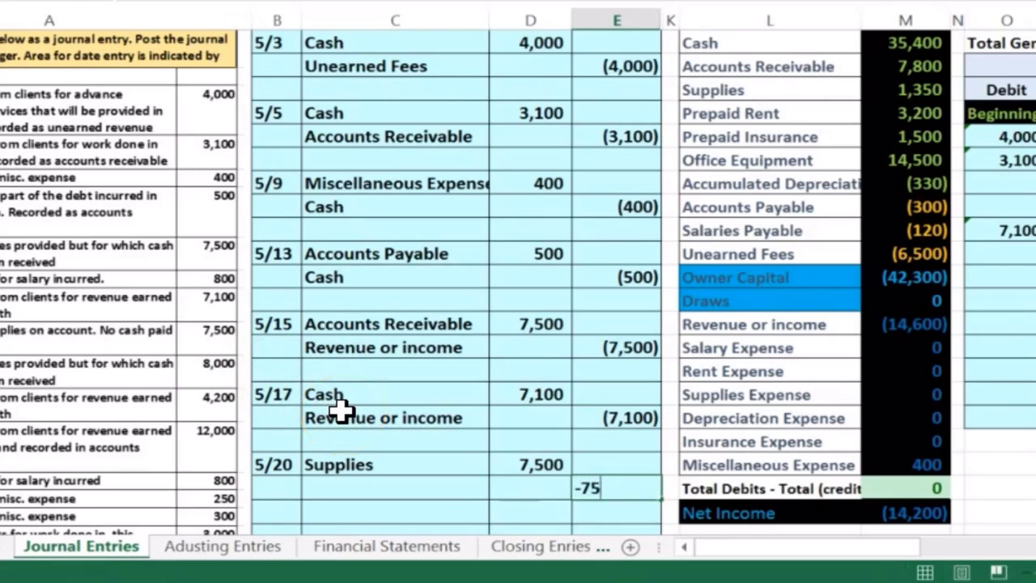
key(Return)
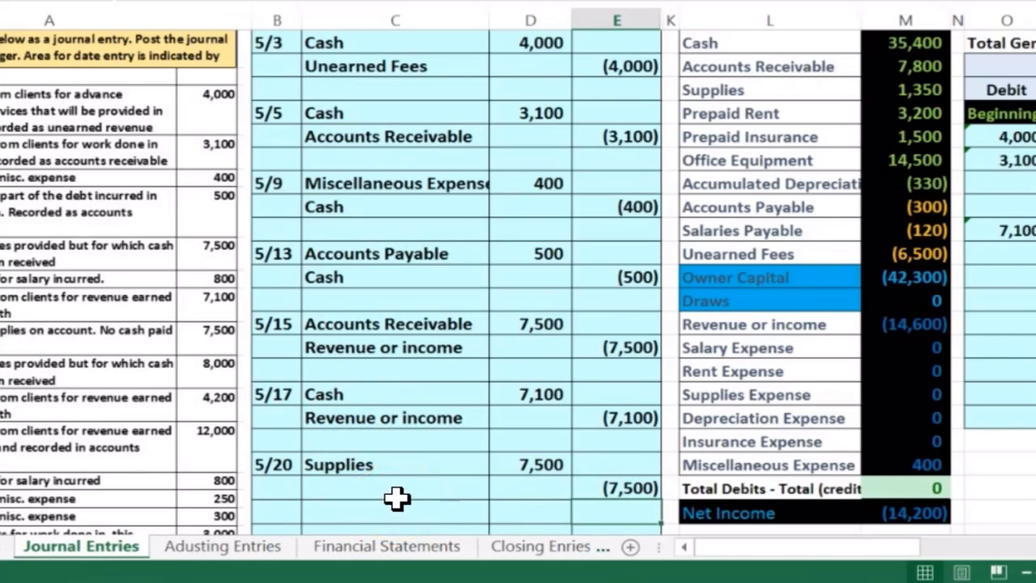
Copy Accounts Payable from the trial balance and paste it as values into the credit line of the 5/20 entry.
click(730, 210)
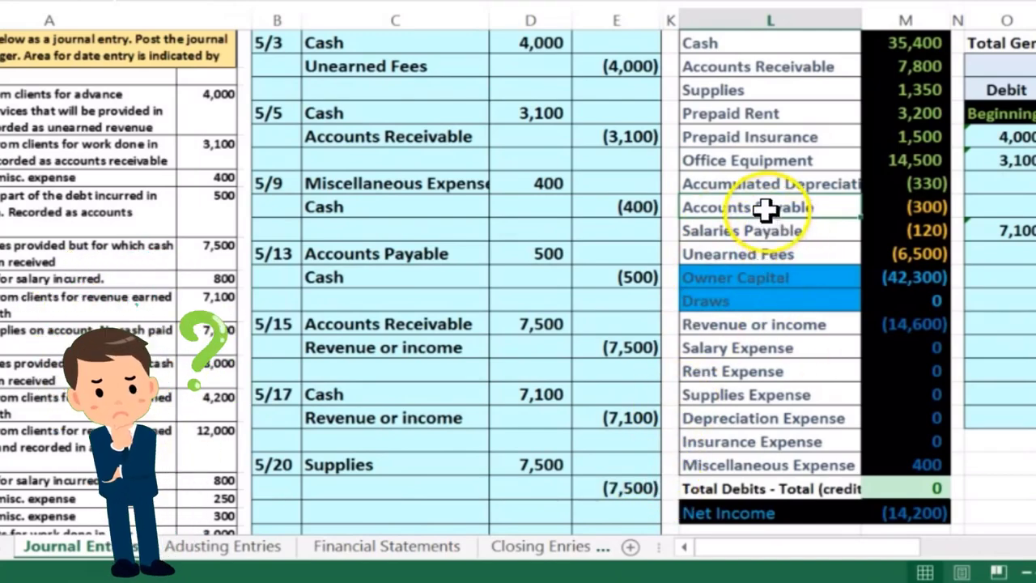
drag(816, 204, 873, 203)
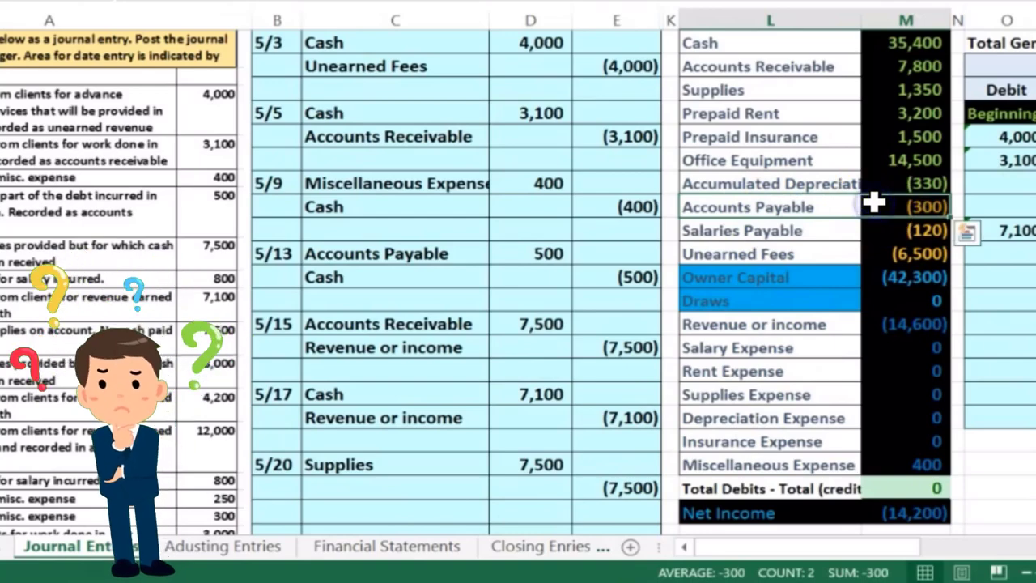
click(874, 203)
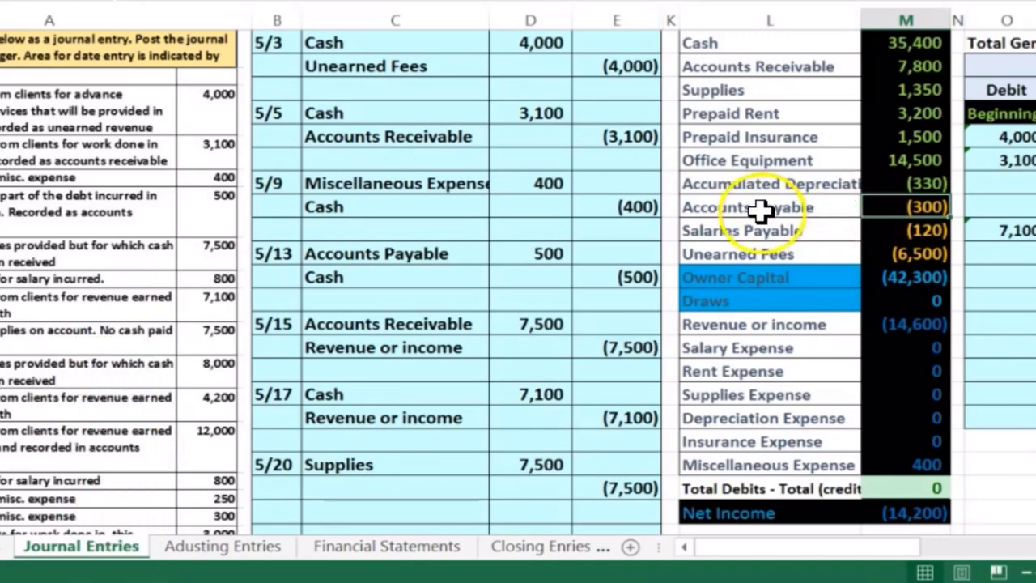
right_click(745, 135)
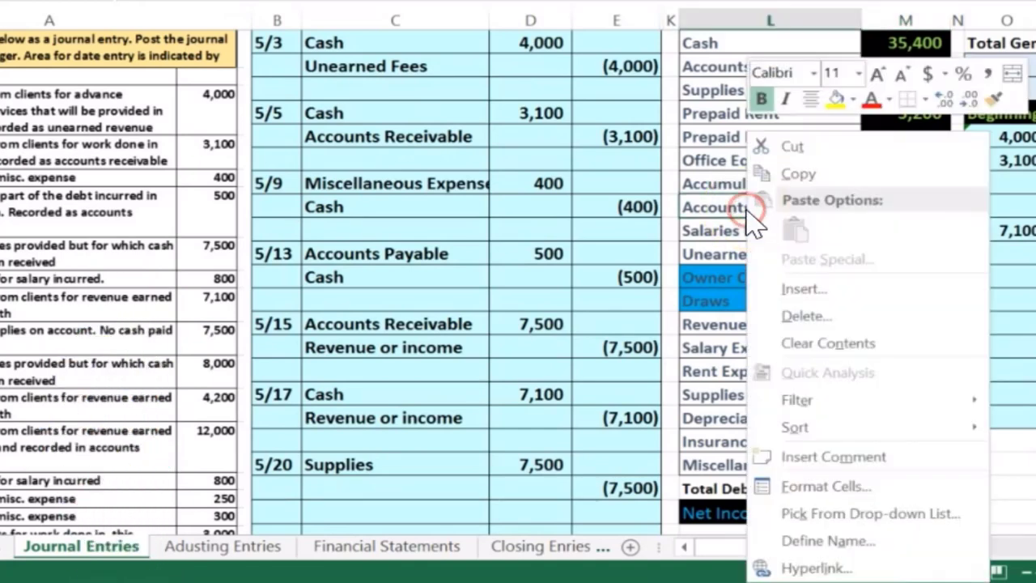
click(795, 174)
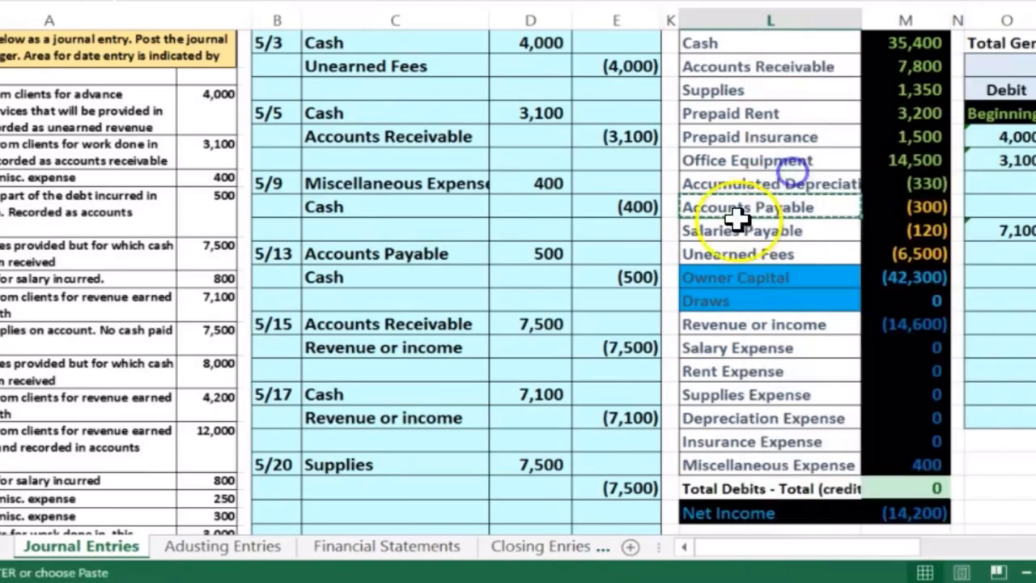
click(386, 486)
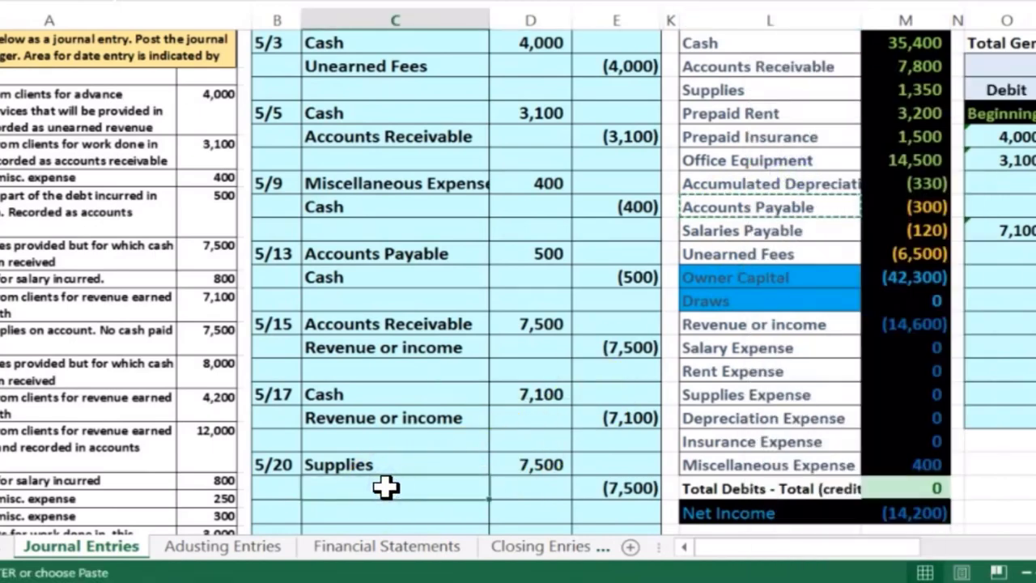
right_click(386, 486)
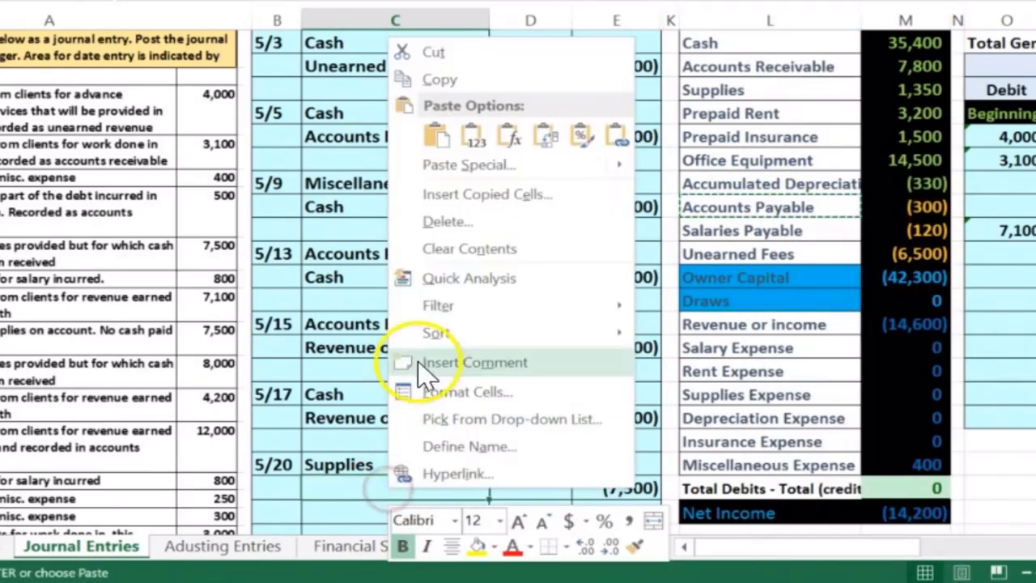
click(471, 141)
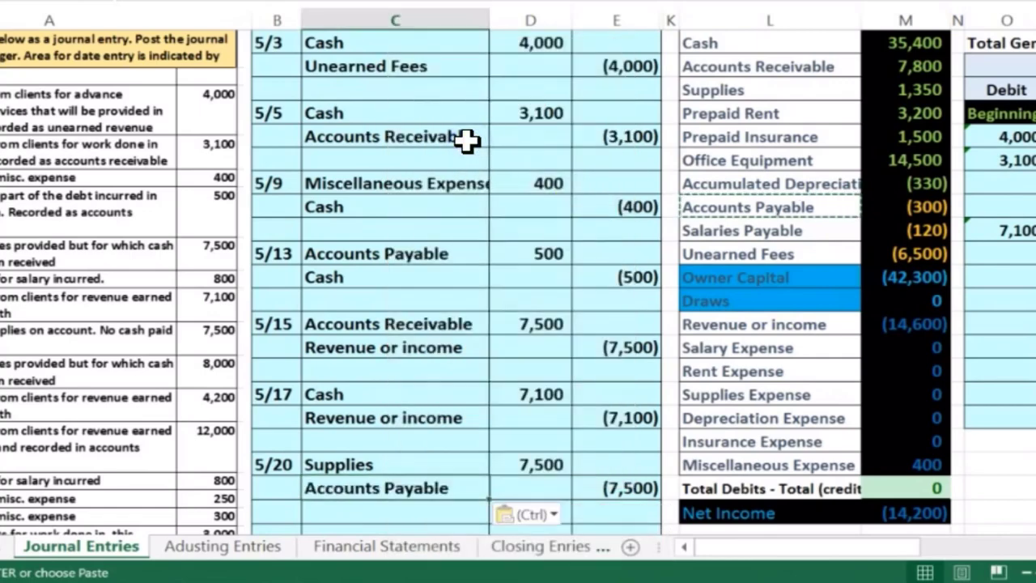
click(545, 258)
click(650, 347)
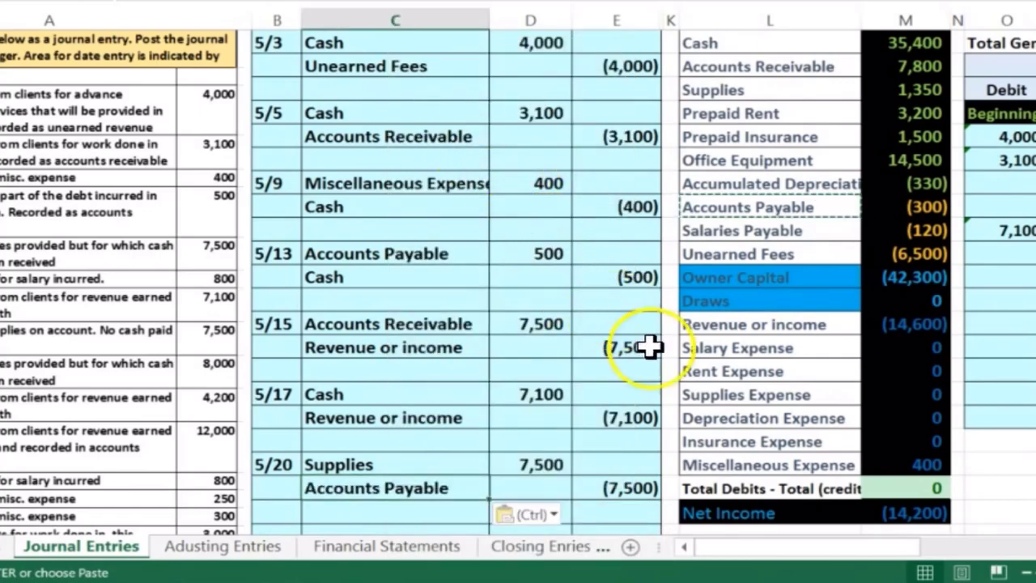
Compare the Supplies debit in the 5/20 entry with the Supplies balance in the trial balance, with the general ledger in view.
drag(890, 556, 672, 546)
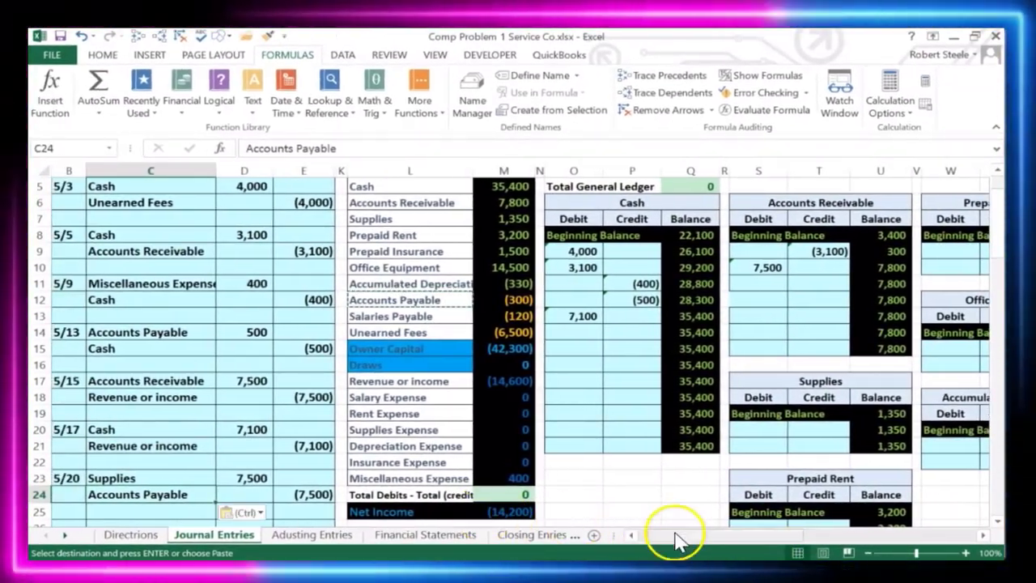
click(868, 554)
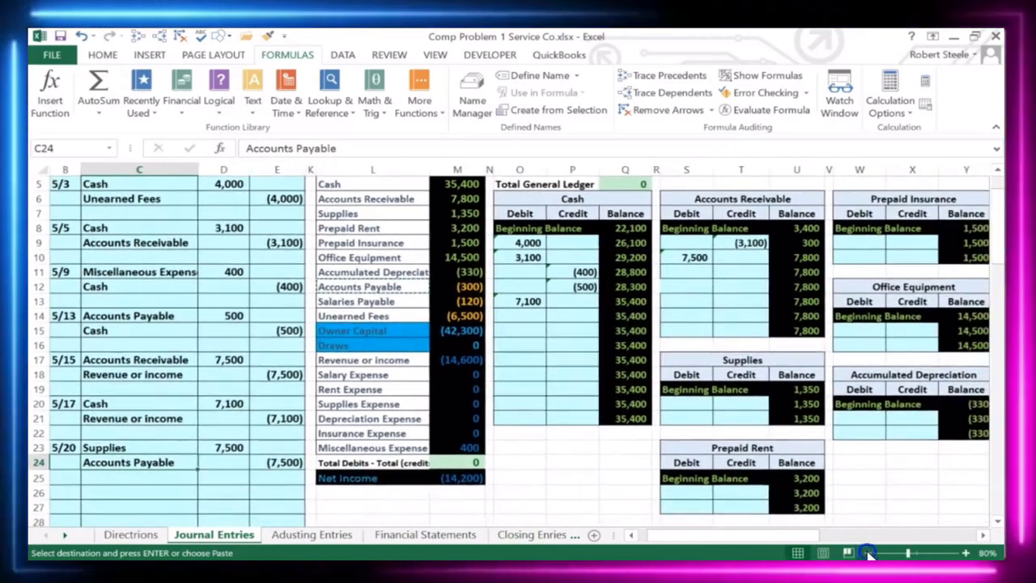
click(868, 553)
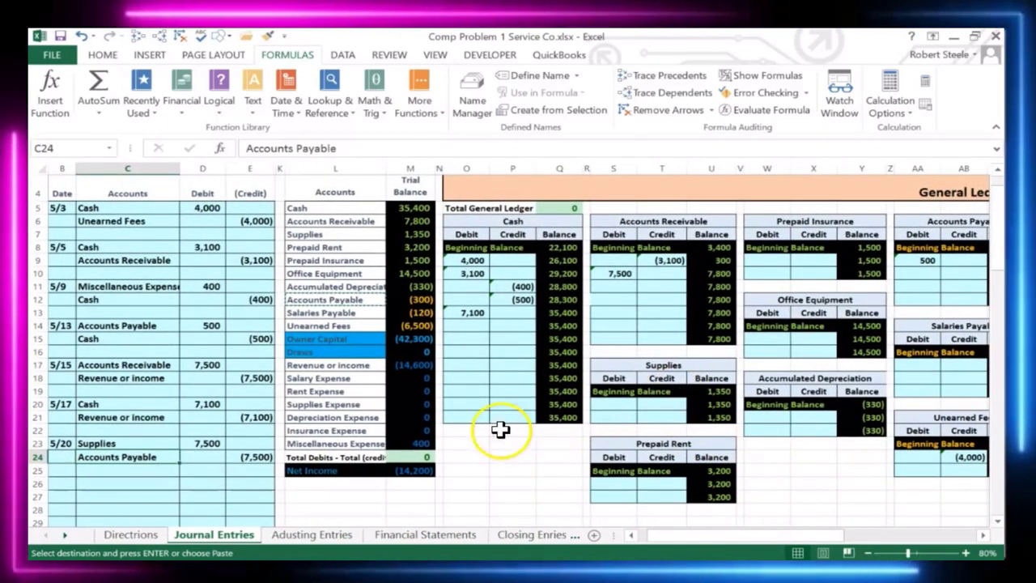
click(97, 443)
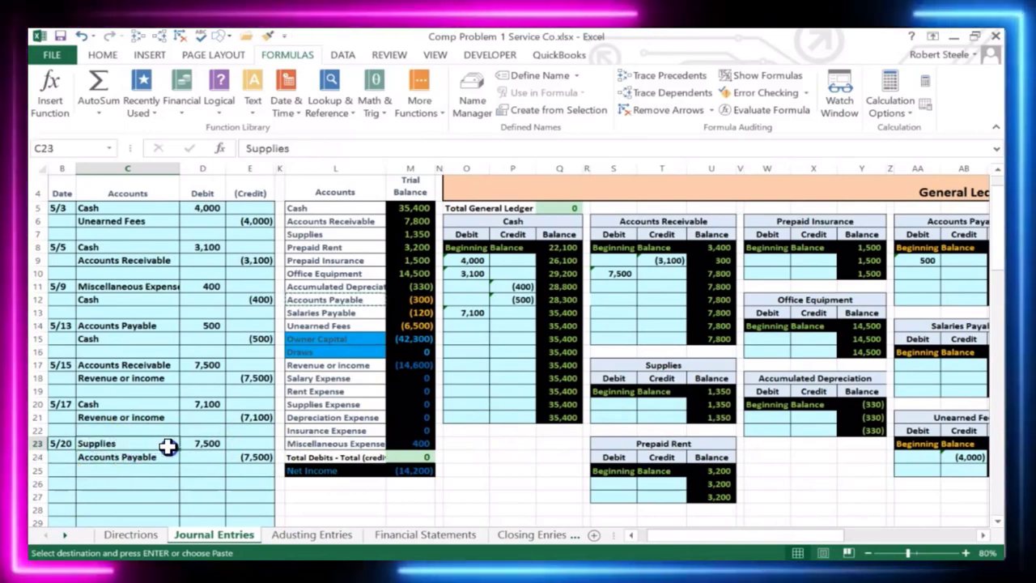
drag(178, 447, 186, 445)
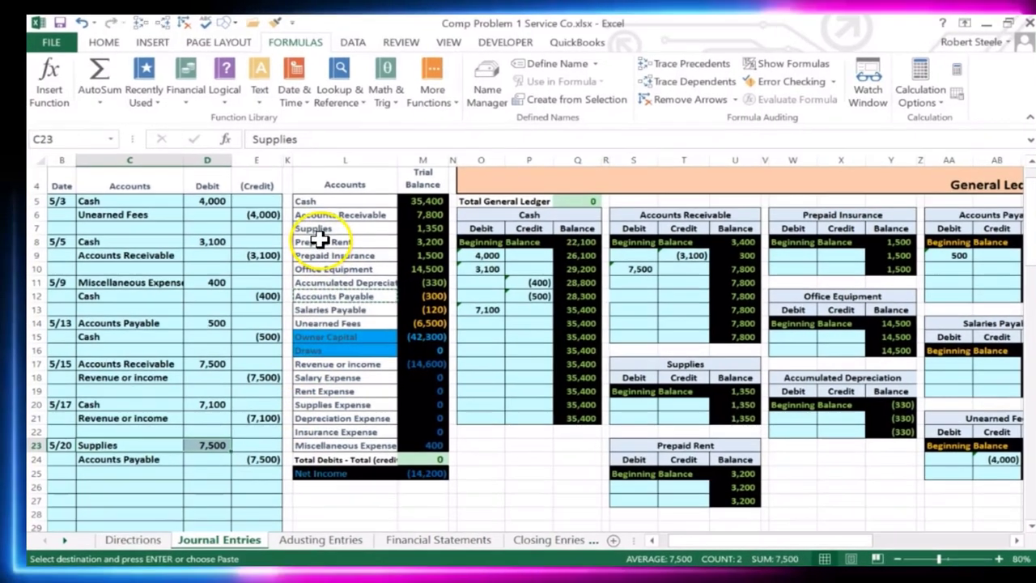
drag(333, 236, 416, 225)
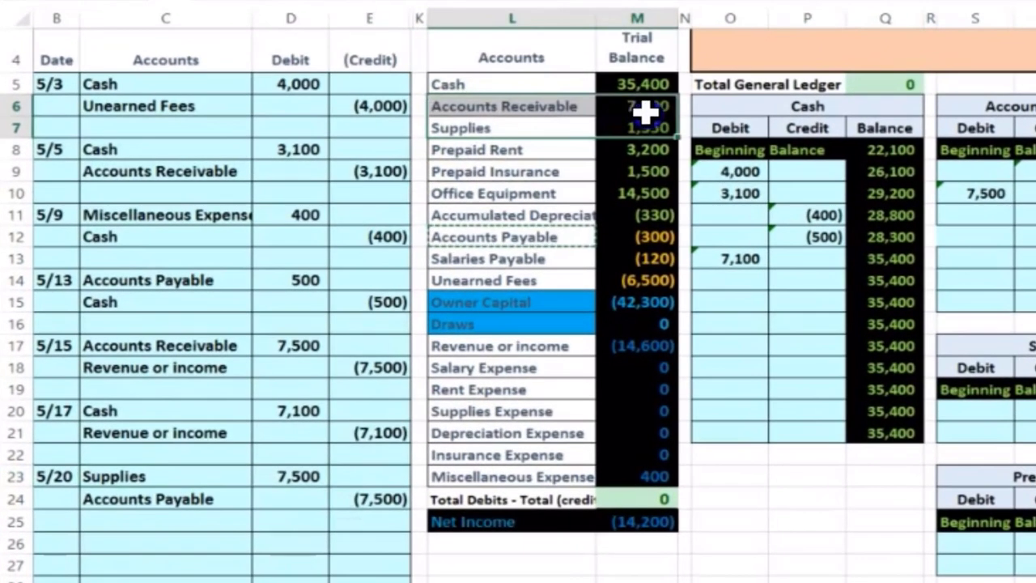
drag(645, 113, 673, 130)
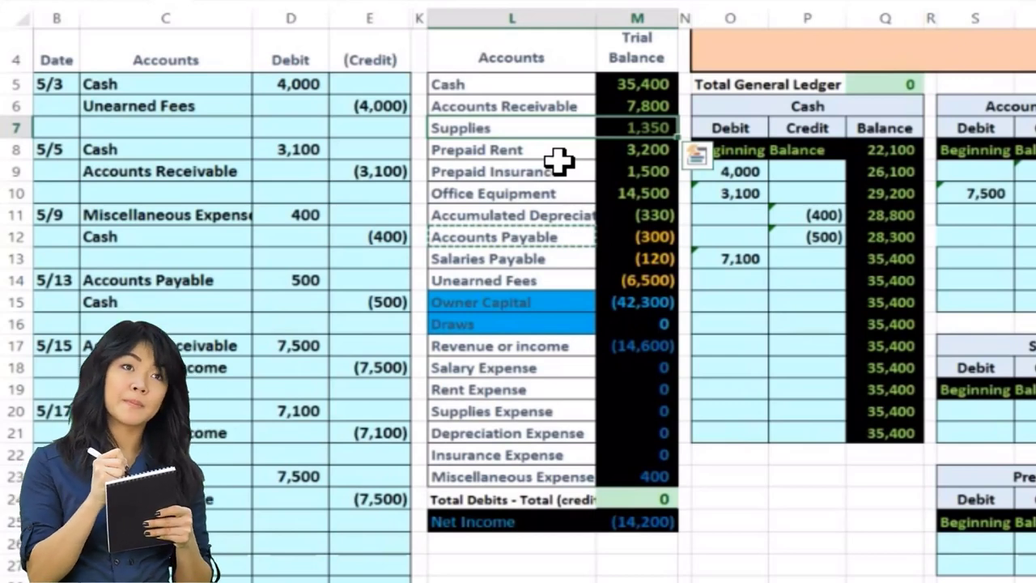
click(618, 131)
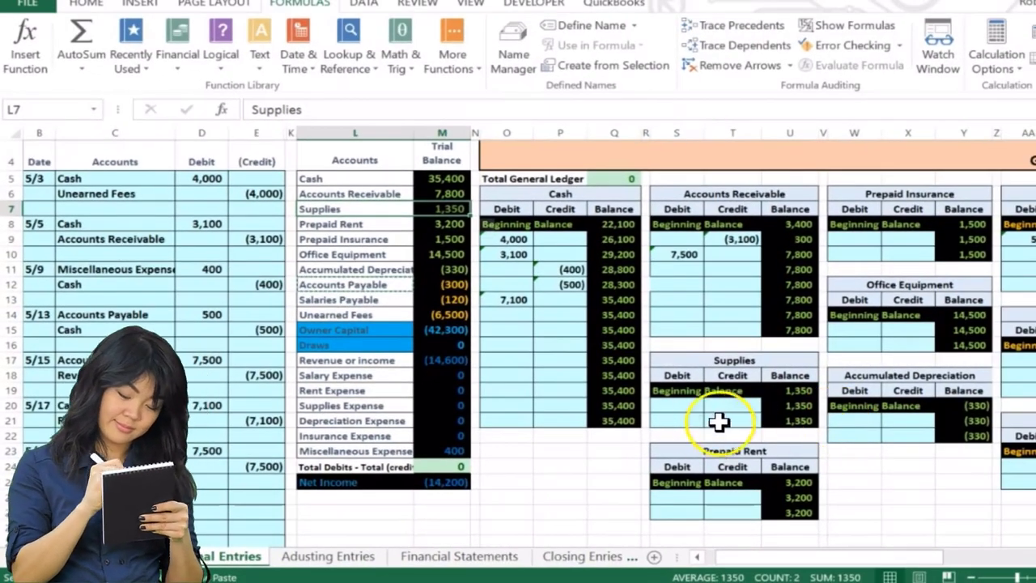
Post the 5/20 Supplies debit to the Supplies ledger account by linking debit cell S20 to D23.
click(680, 405)
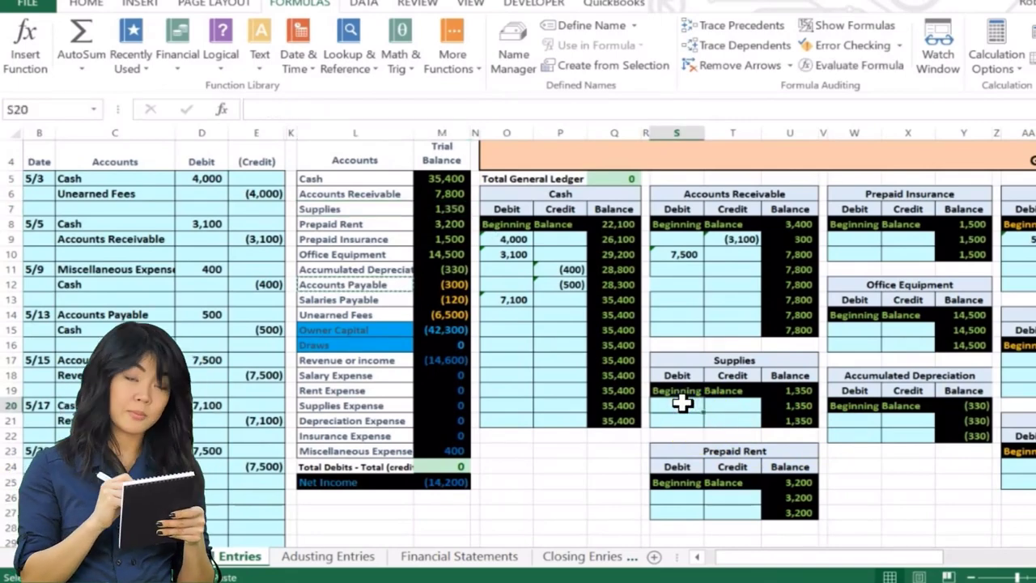
text(=)
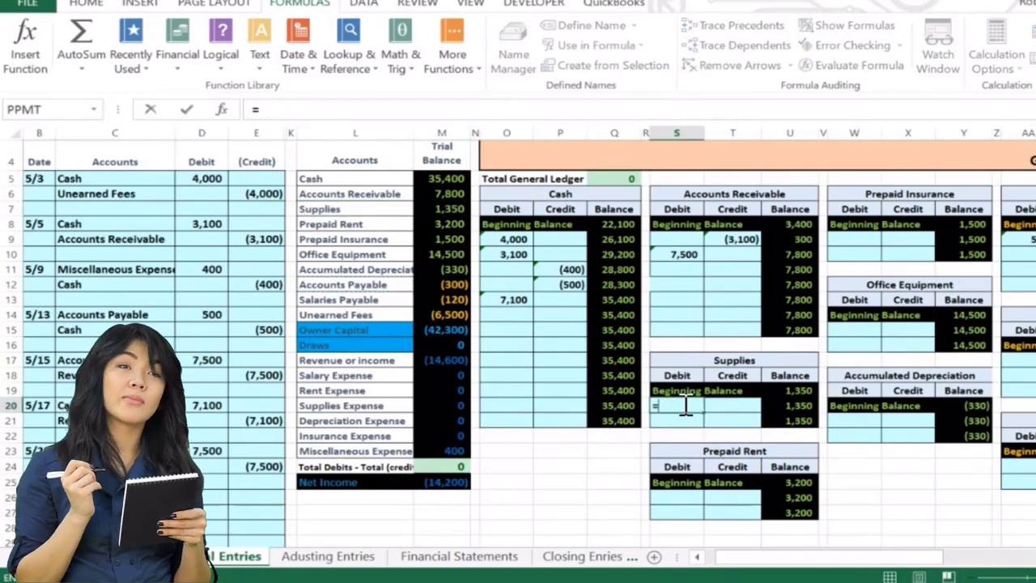
click(207, 450)
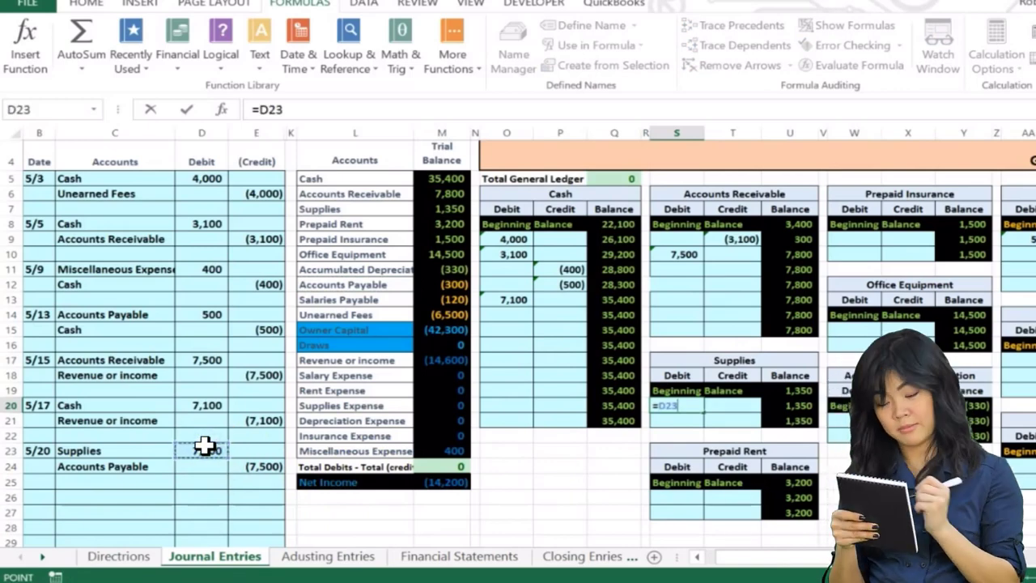
key(Return)
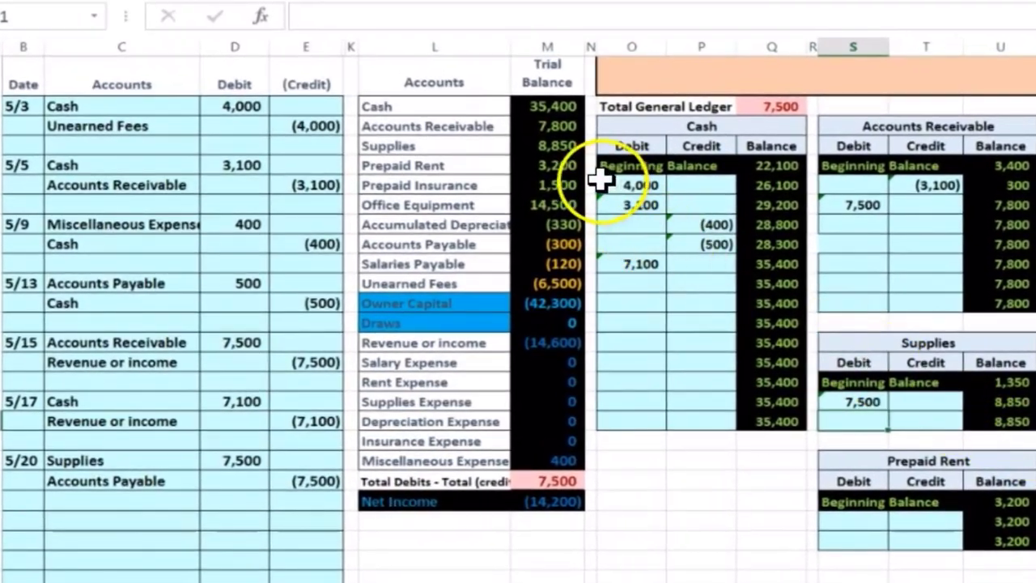
click(441, 223)
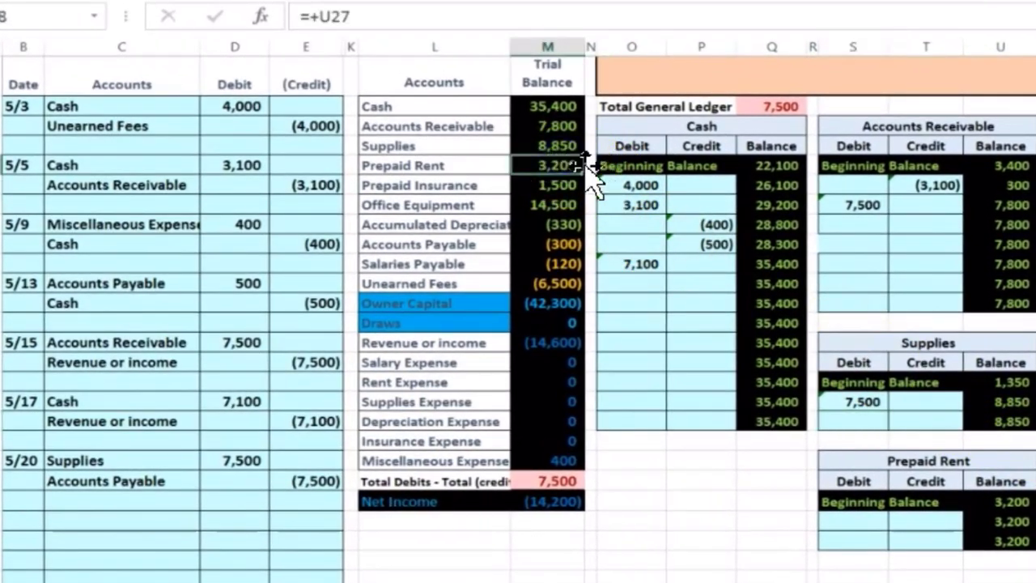
Post the 5/20 credit to the Accounts Payable ledger account by linking credit cell AB10 to E24.
click(564, 479)
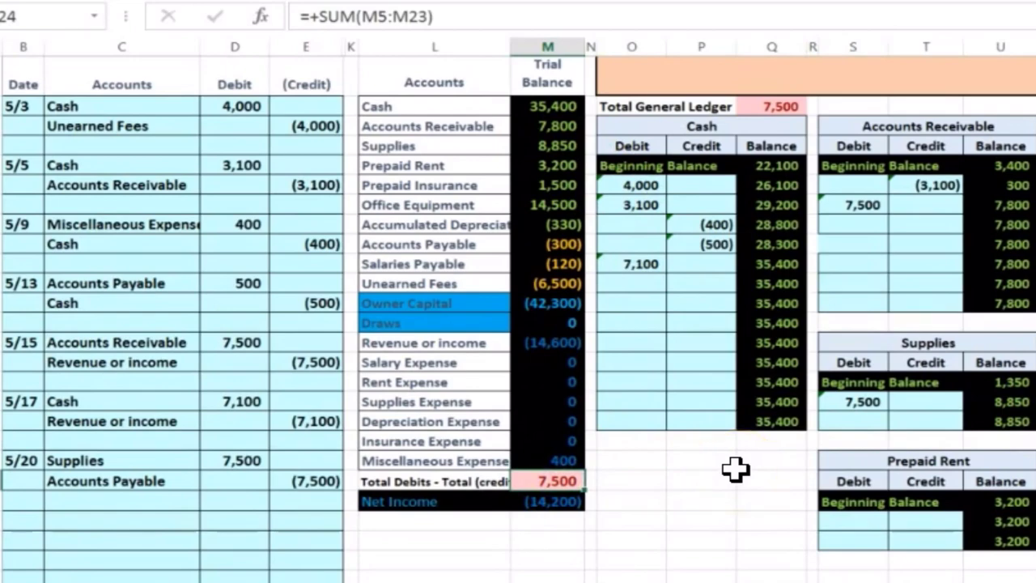
key(Right)
key(Right)
key(Right)
key(Right)
key(Right)
key(Right)
key(Right)
key(Right)
key(Right)
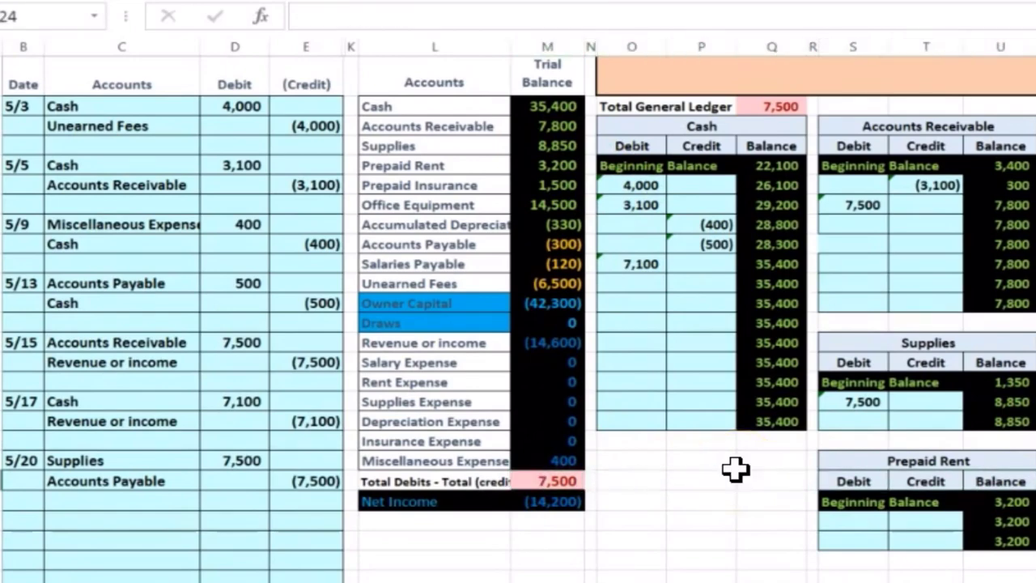
key(Right)
key(Right)
key(Right)
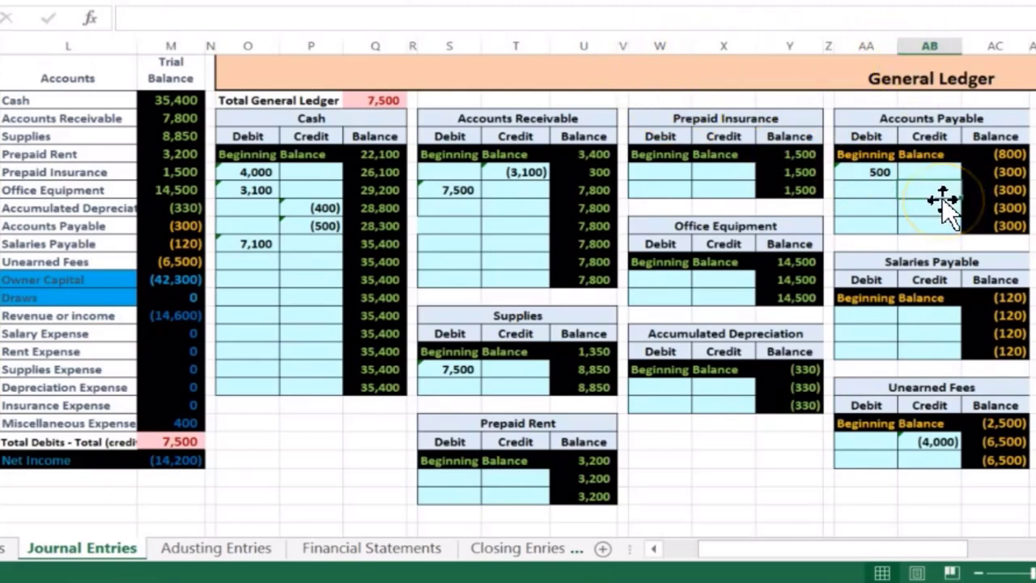
text(=)
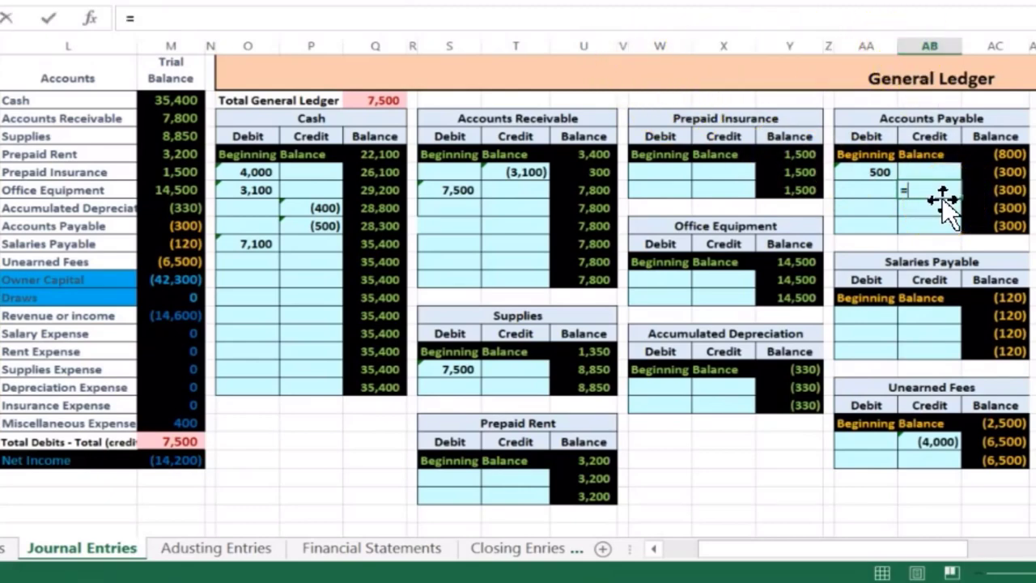
key(Left)
key(Left)
key(Left)
key(Left)
key(Left)
key(Left)
key(Left)
key(Left)
key(Left)
key(Left)
key(Left)
key(Left)
key(Left)
key(Left)
key(Left)
key(Left)
key(Left)
key(Left)
key(Left)
key(Left)
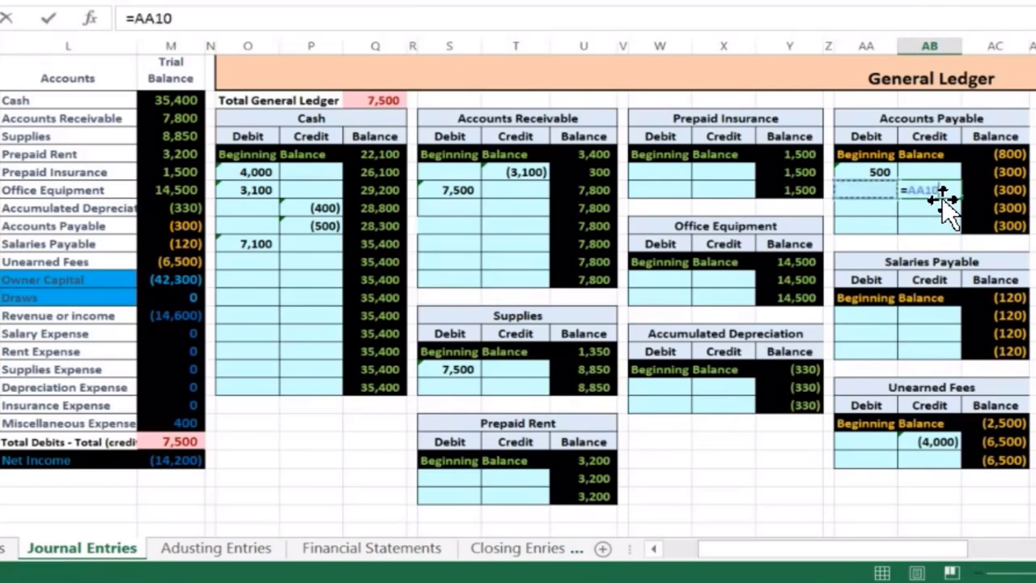
key(Down)
key(Down)
key(Down)
key(Down)
key(Down)
key(Down)
key(Down)
key(Down)
key(Down)
key(Down)
key(Down)
key(Down)
key(Down)
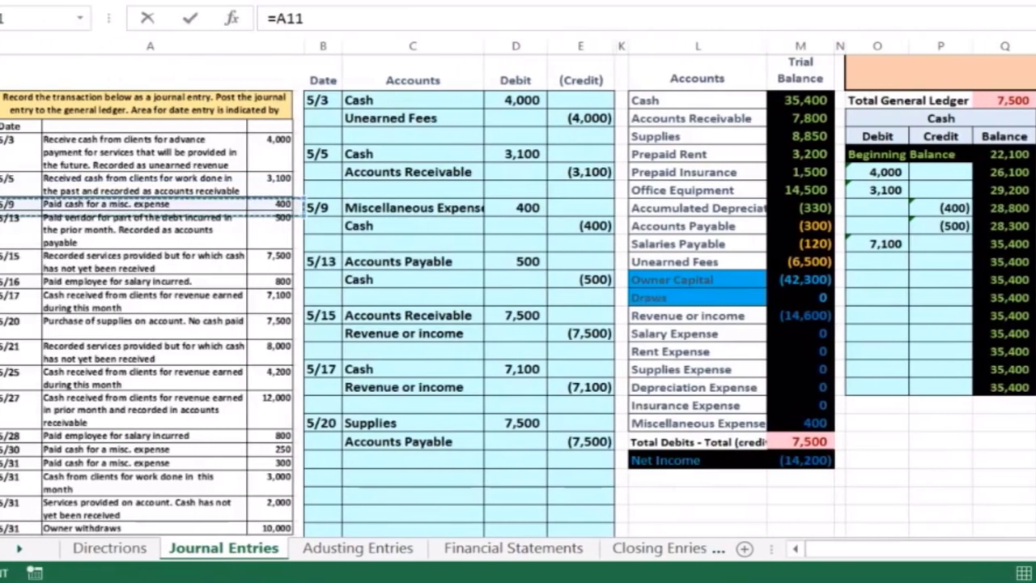
key(Right)
key(Right)
key(Right)
key(Down)
key(Right)
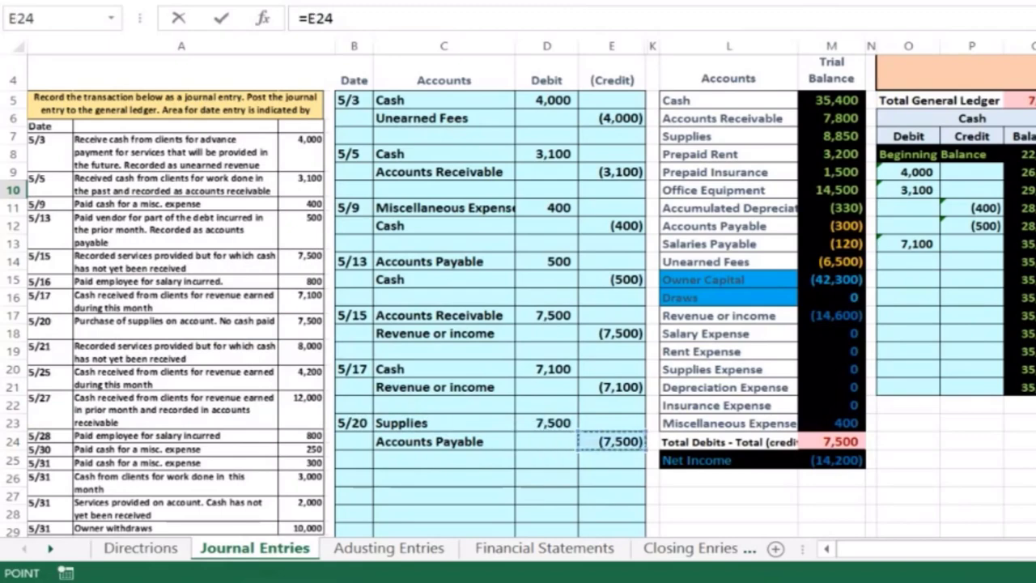
key(Return)
Check the Accounts Payable ledger balance against the trial balance, along with the debits-minus-credits total and the income and expense accounts.
key(Right)
key(Up)
key(Up)
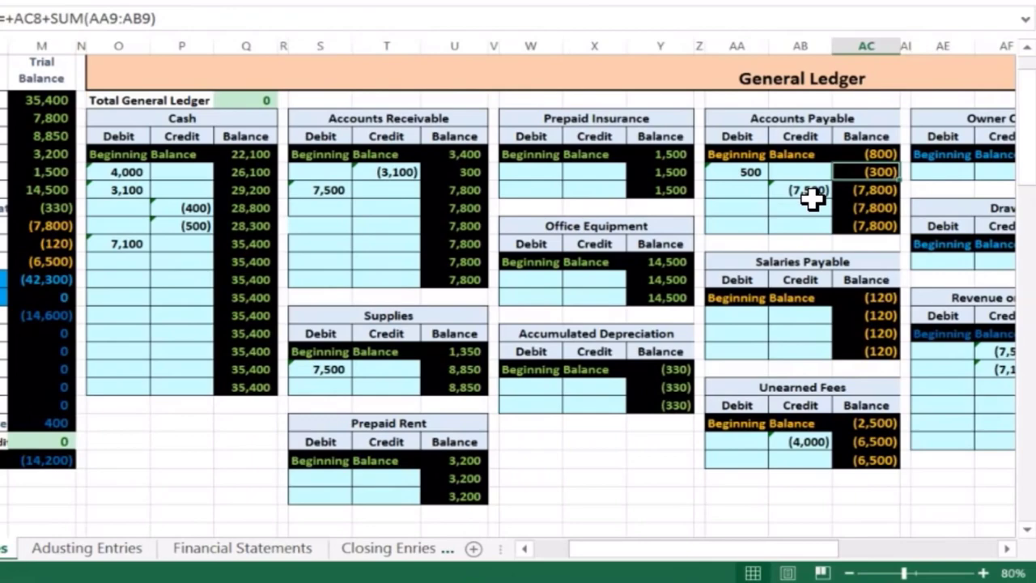
key(Down)
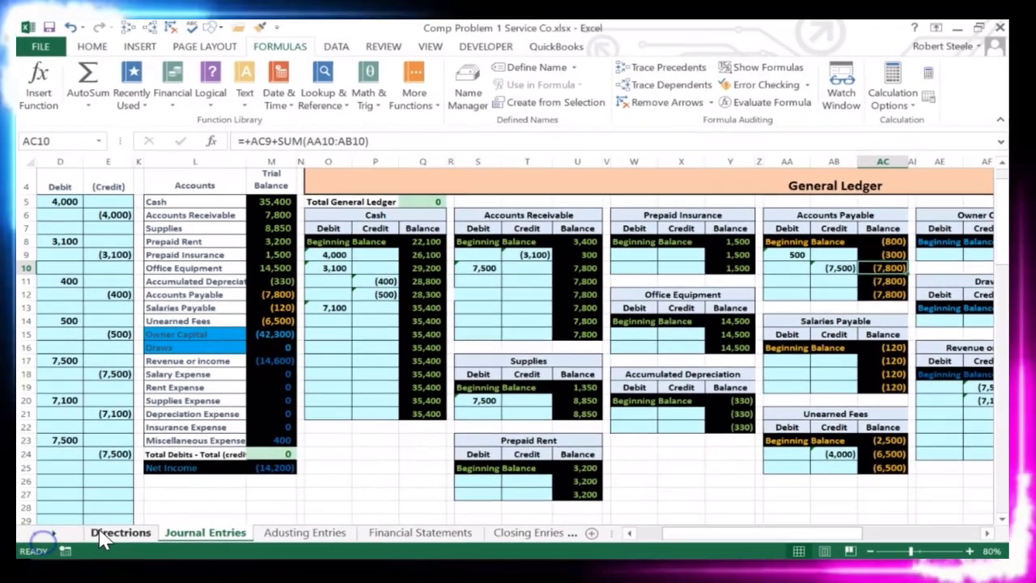
key(Left)
key(Left)
key(Left)
key(Left)
key(Left)
key(Left)
key(Left)
key(Left)
key(Left)
key(Left)
key(Left)
key(Left)
key(Left)
key(Left)
key(Left)
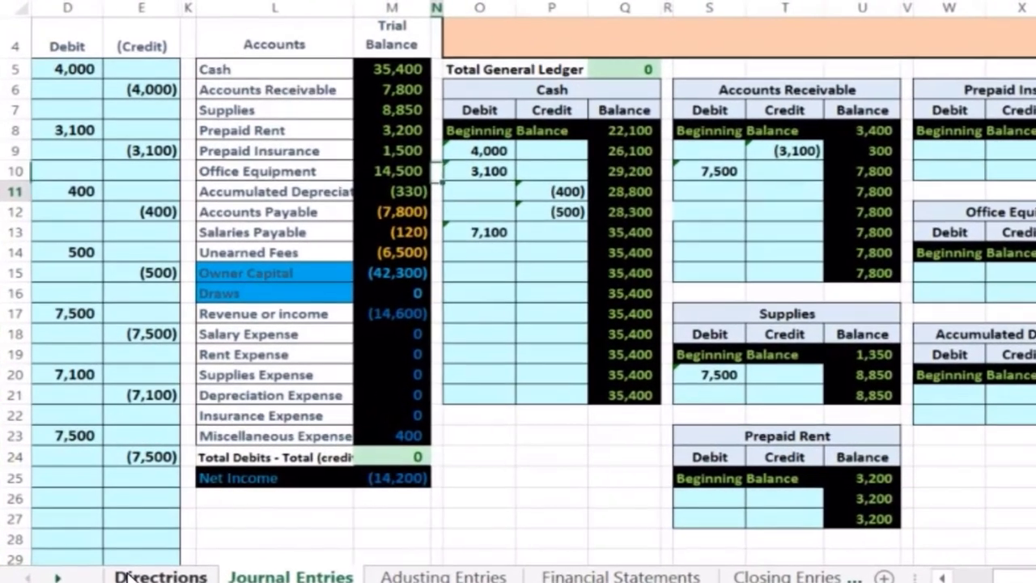
key(Left)
key(Down)
key(Down)
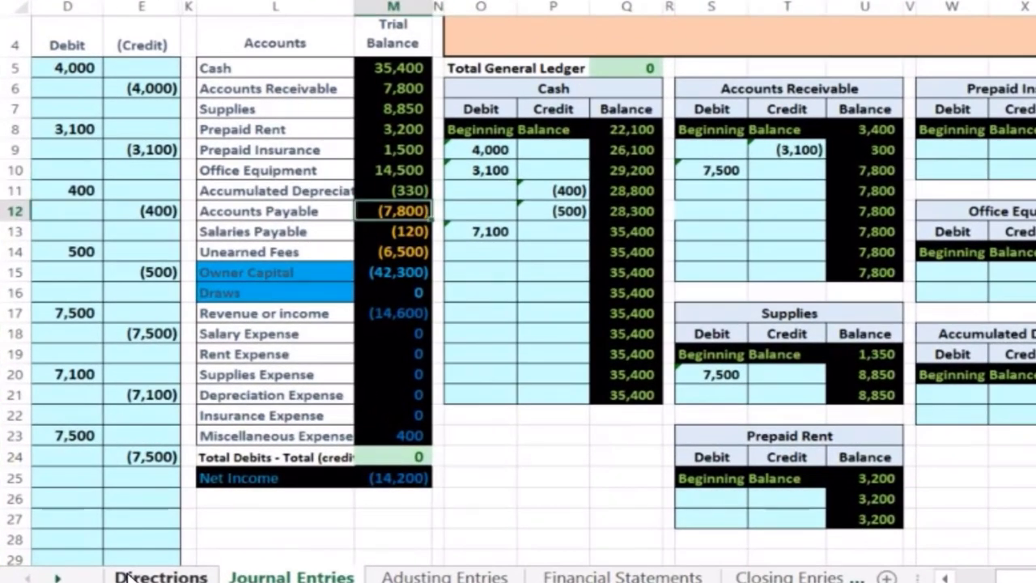
click(416, 454)
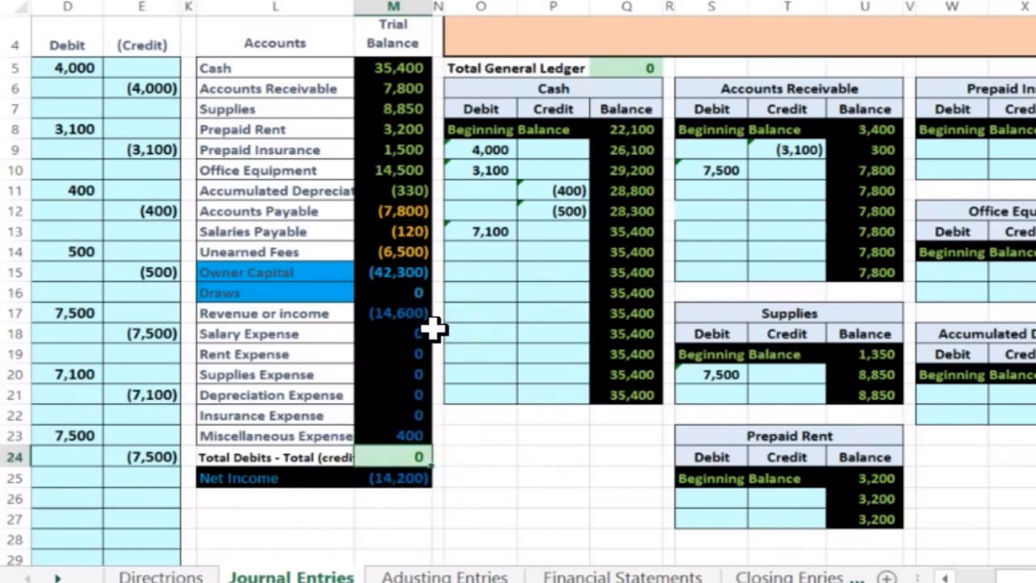
drag(296, 332, 291, 429)
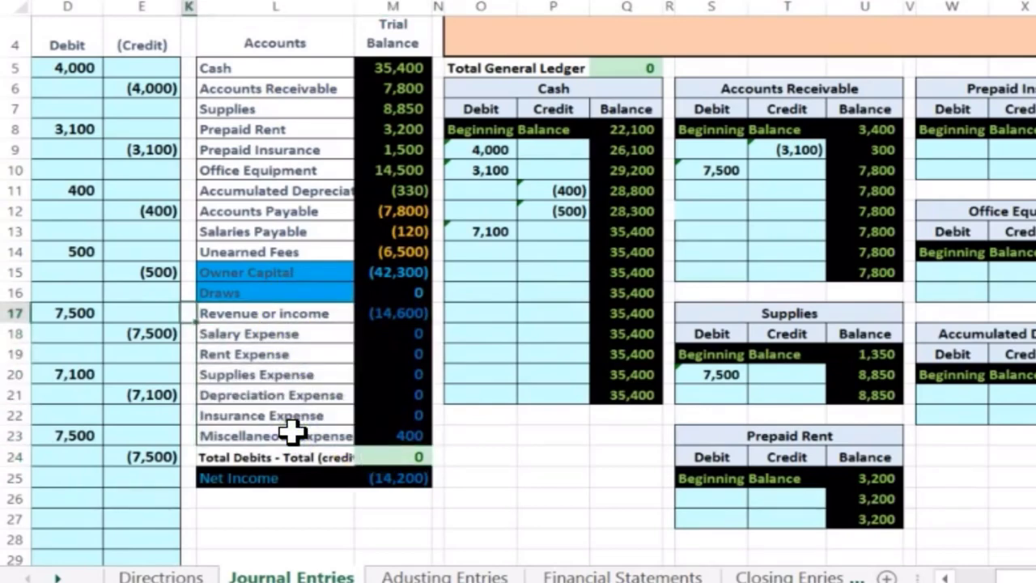
Start the next journal entry below the 5/20 entry by entering the date 5/21 in B26.
scroll(291, 433, left, 5)
key(Down)
key(Down)
key(Down)
key(Down)
key(Down)
key(Down)
key(Down)
key(Down)
key(Down)
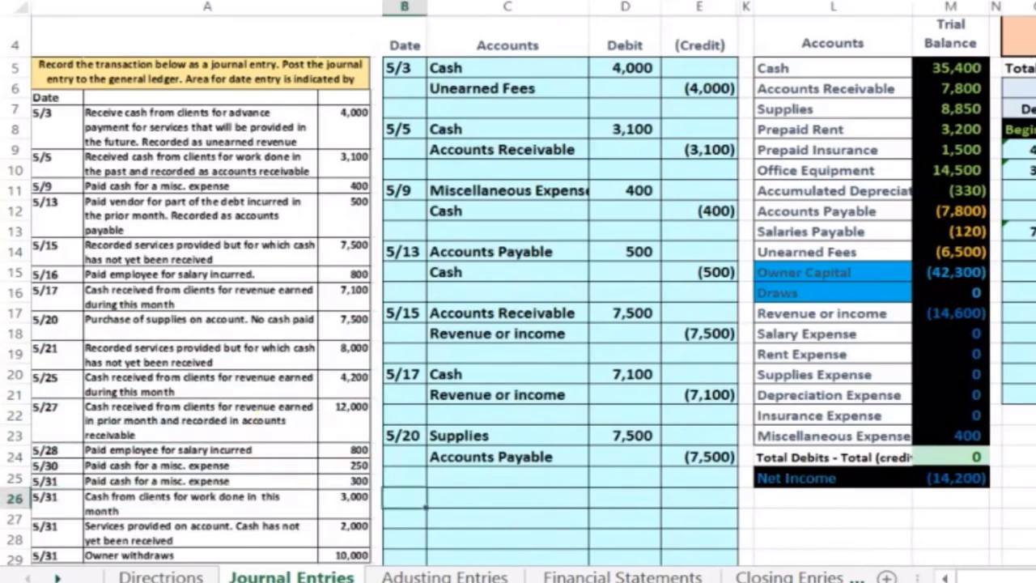
scroll(518, 291, right, 3)
scroll(518, 291, up, 3)
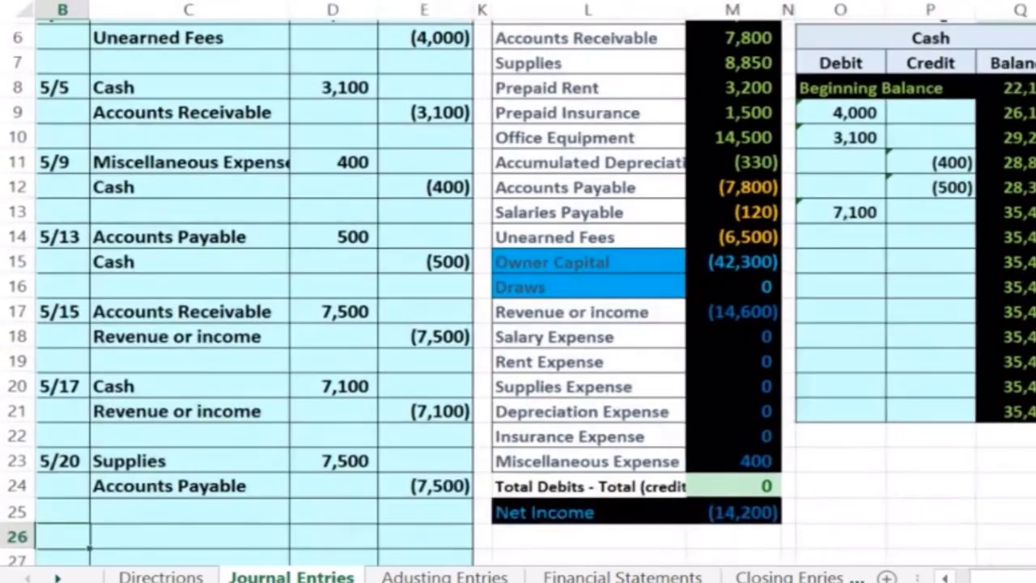
scroll(517, 291, left, 2)
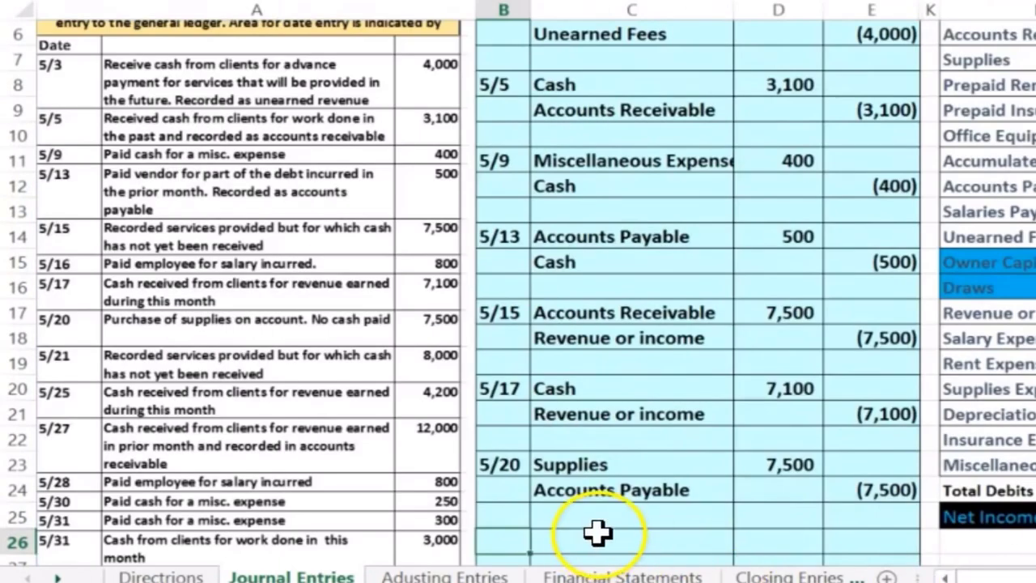
text(5/2)
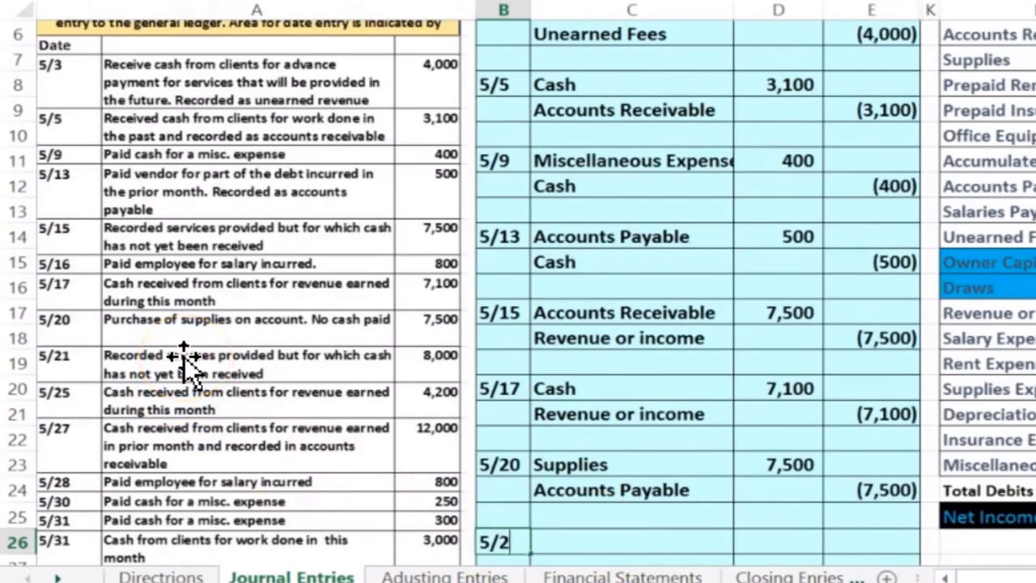
text(1)
scroll(185, 357, down, 1)
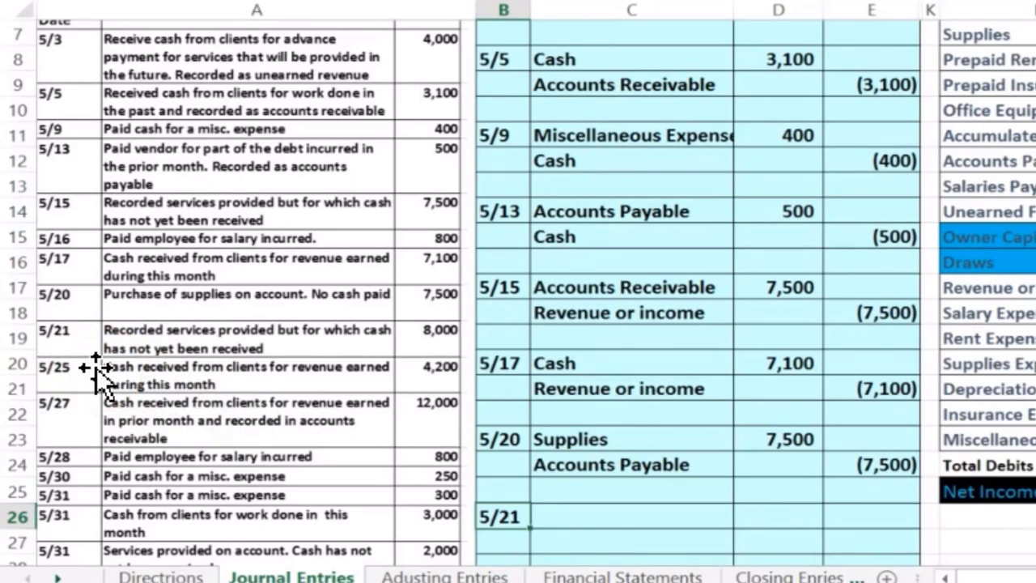
key(Tab)
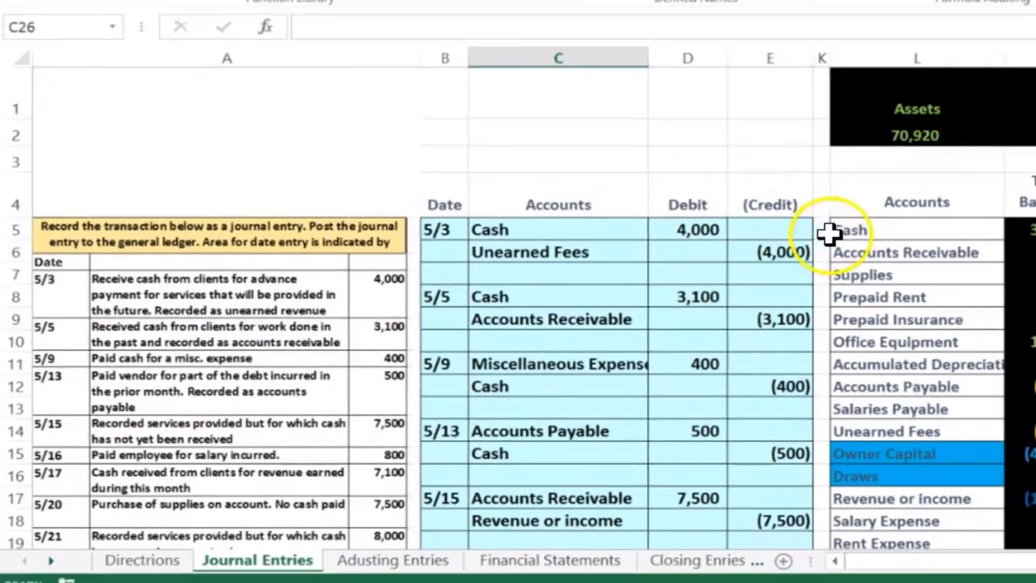
Copy Accounts Receivable from the trial balance and paste it as values into the debit line of the 5/21 entry.
click(869, 239)
drag(868, 240, 952, 236)
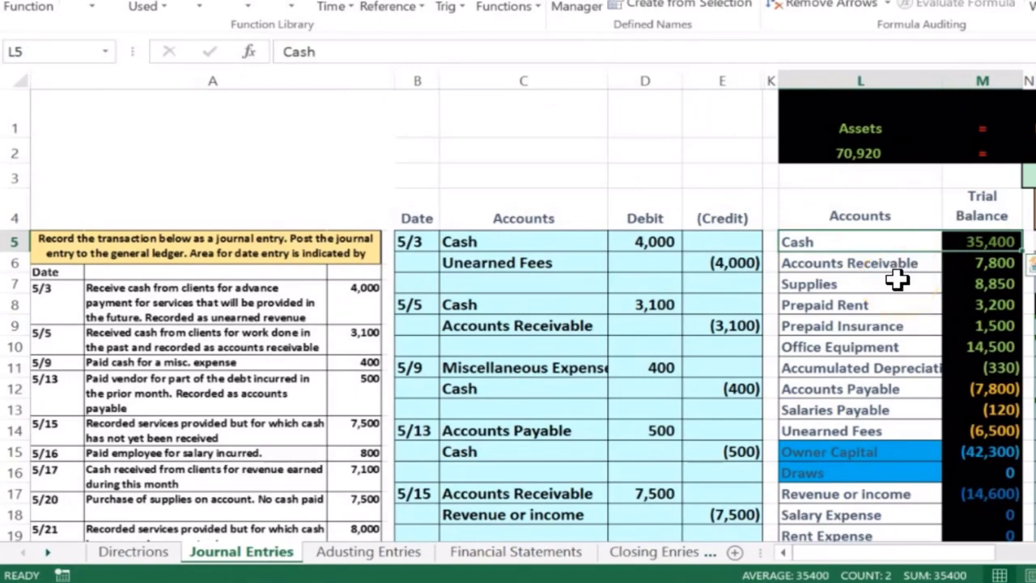
drag(874, 266, 989, 257)
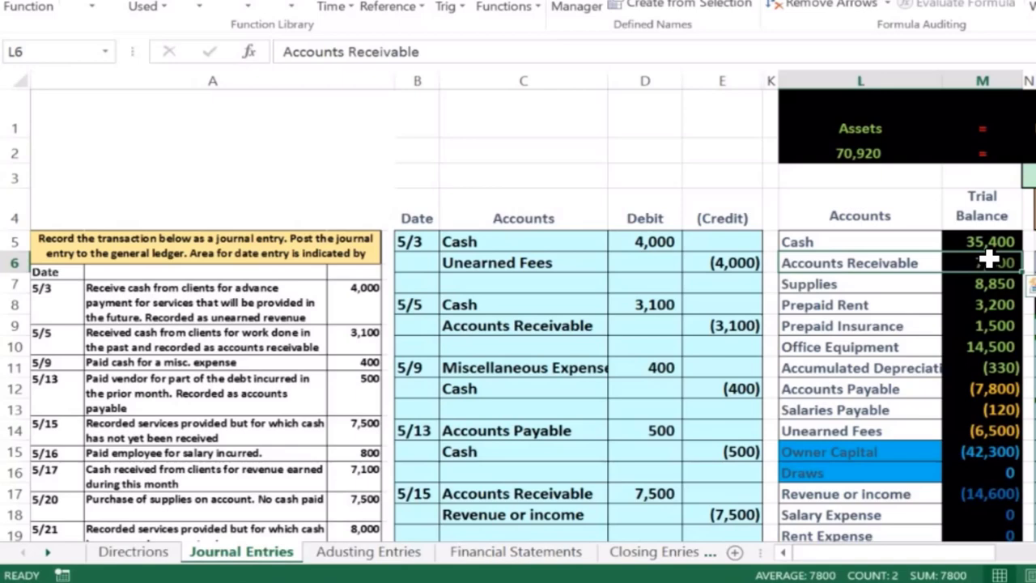
click(925, 259)
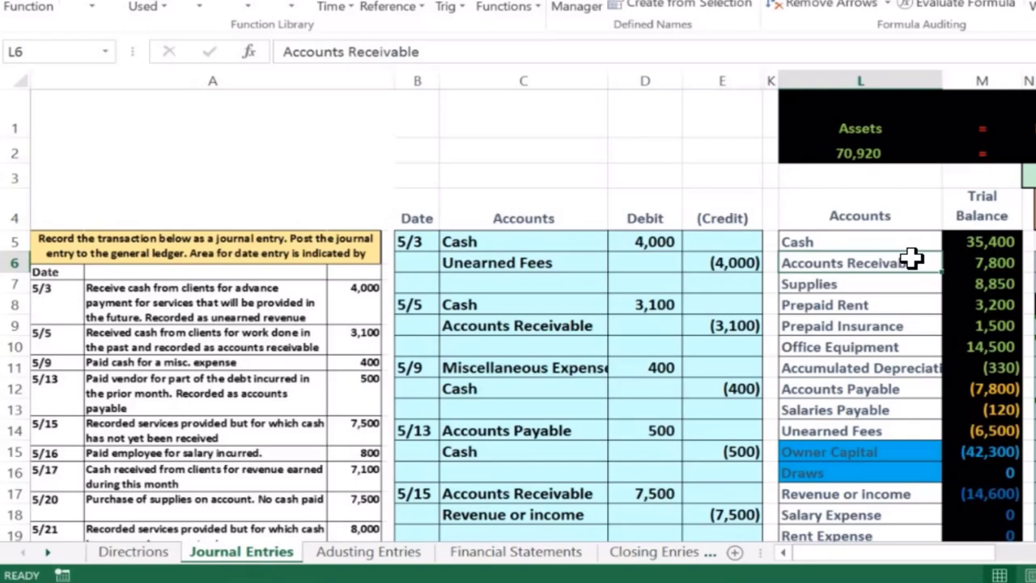
right_click(912, 258)
click(914, 212)
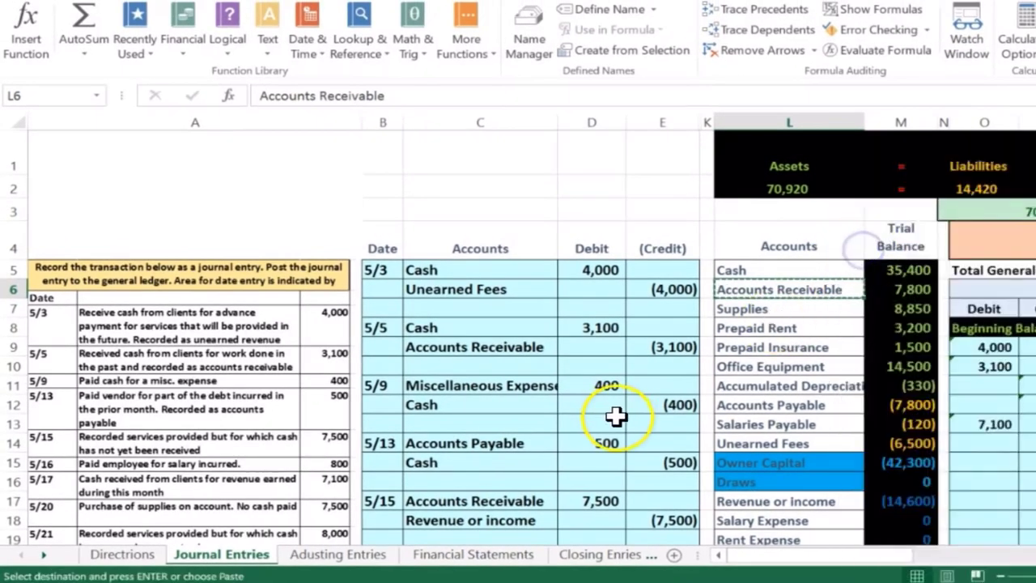
scroll(606, 417, down, 3)
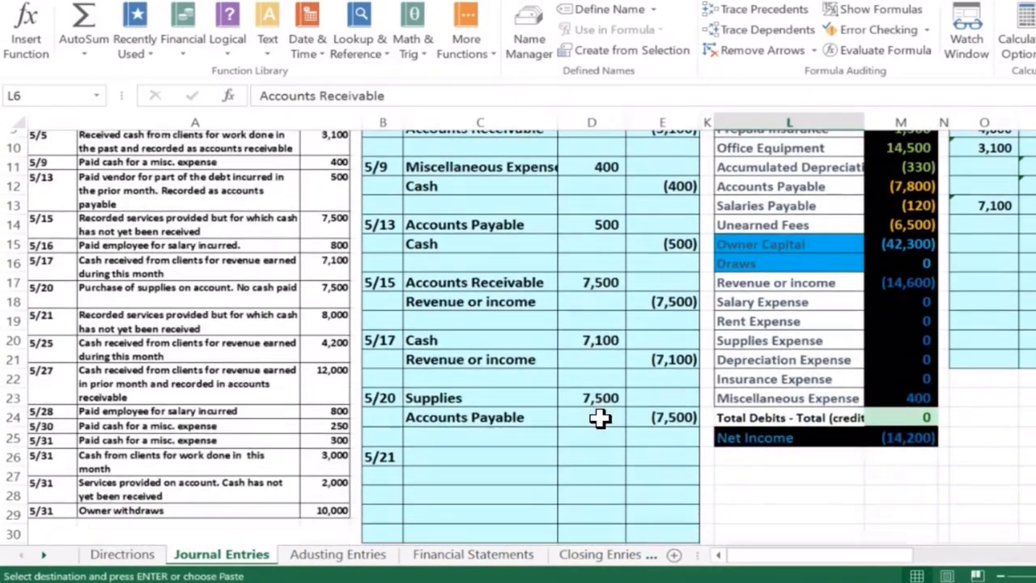
scroll(599, 418, down, 1)
click(486, 395)
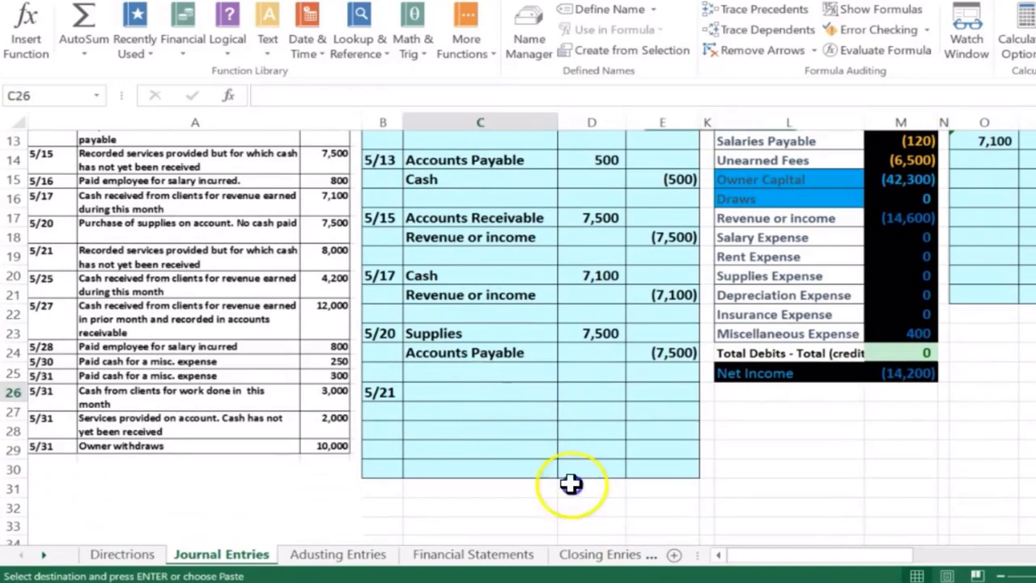
right_click(478, 392)
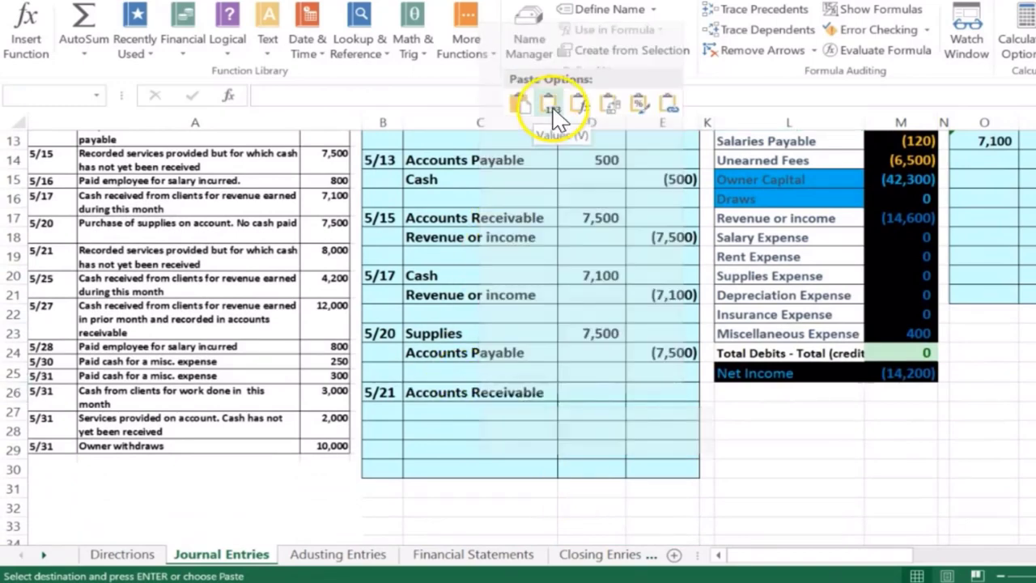
click(550, 105)
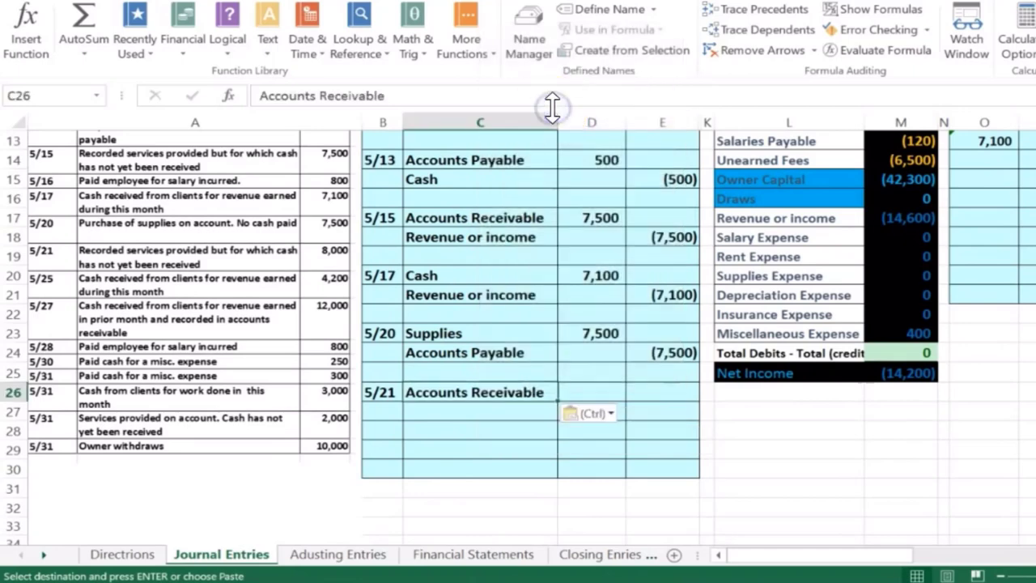
Enter an 8,000 debit for Accounts Receivable in the 5/21 entry and a credit of -8000 on the line below.
click(597, 391)
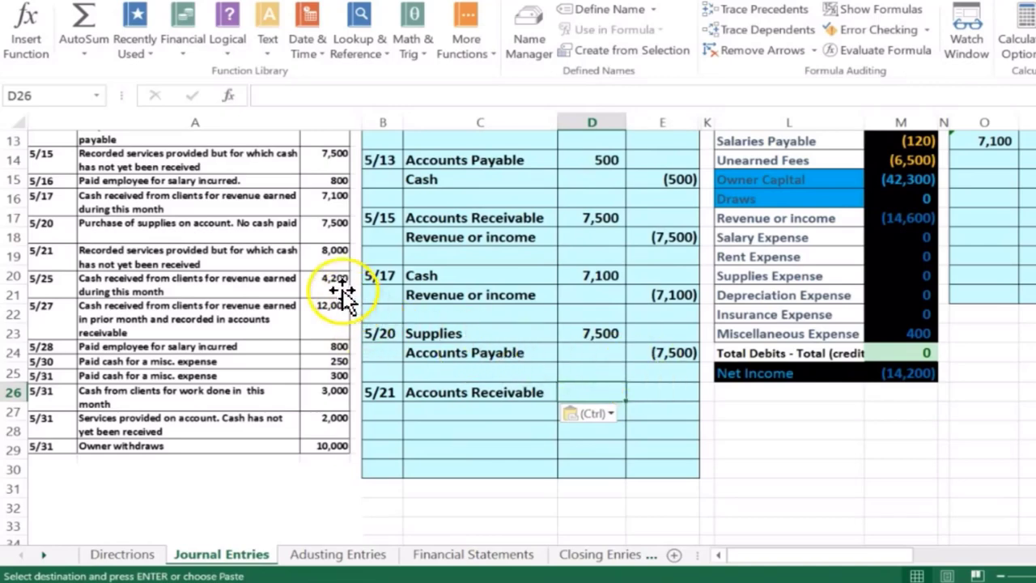
text(8)
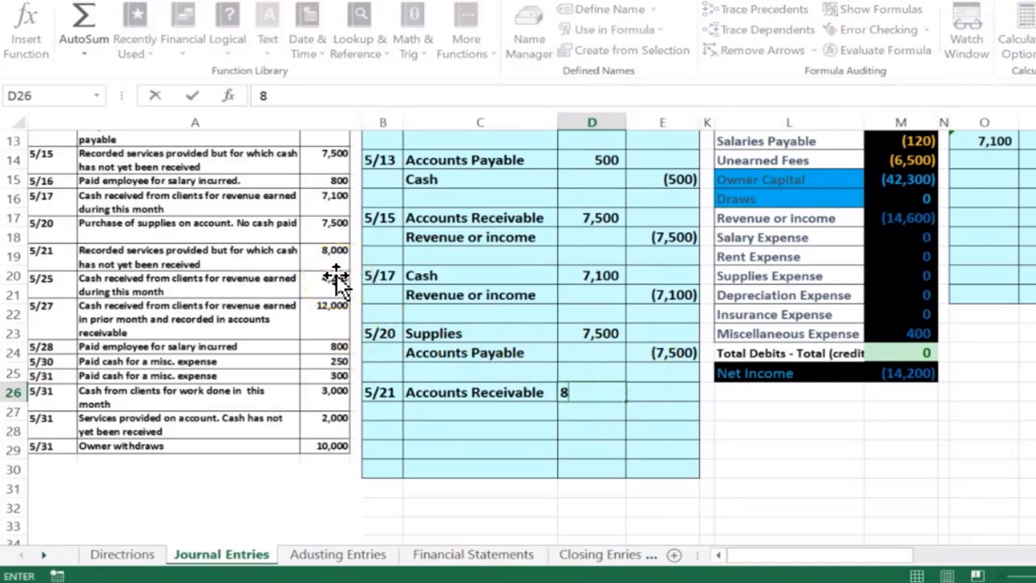
text(,000)
key(Return)
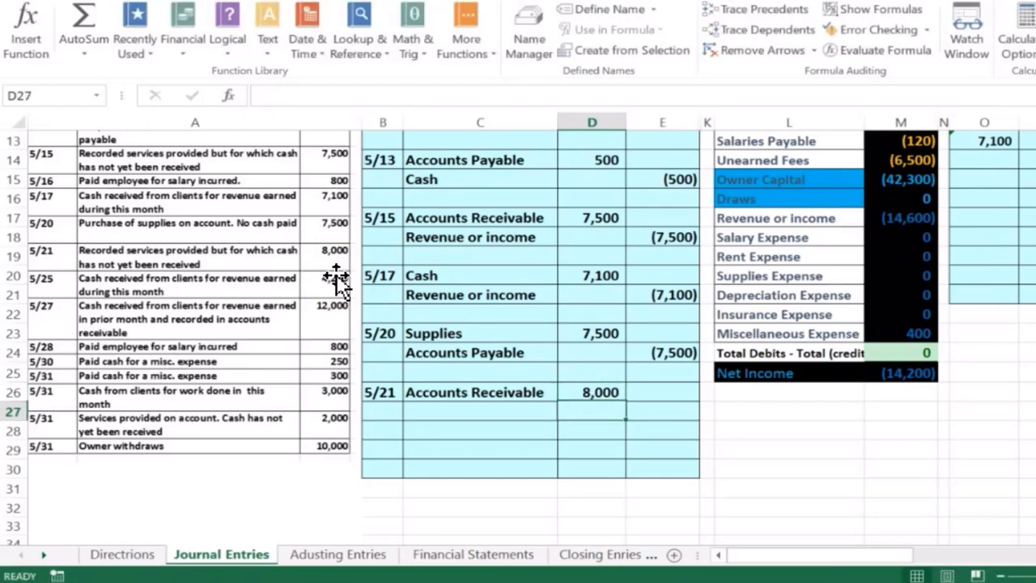
key(Right)
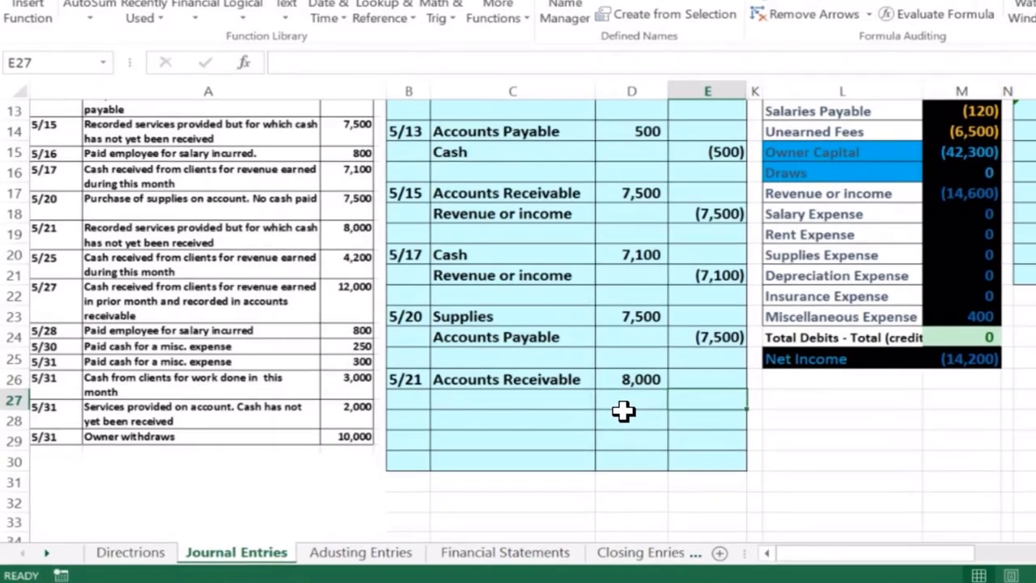
text(-8000)
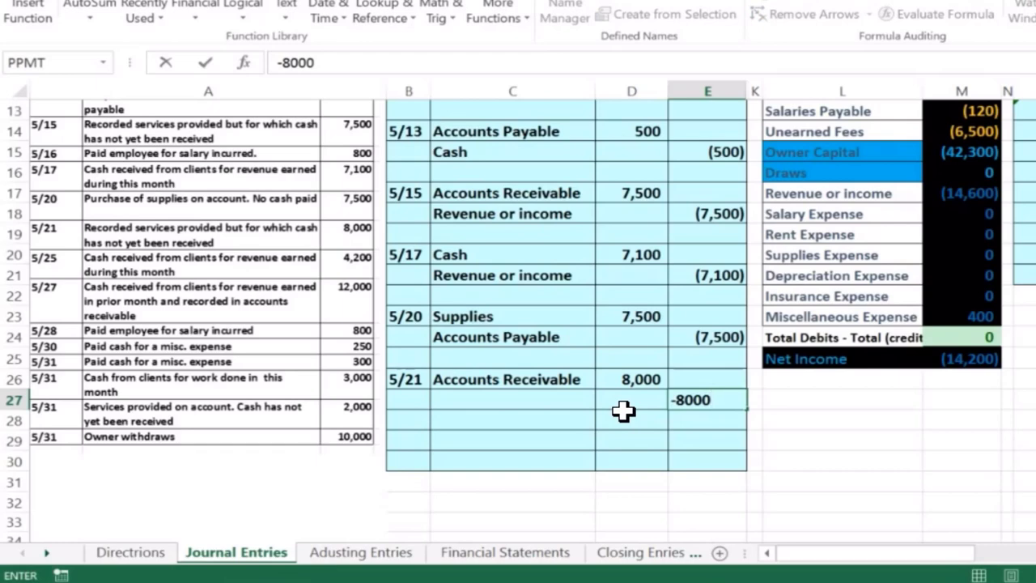
key(Return)
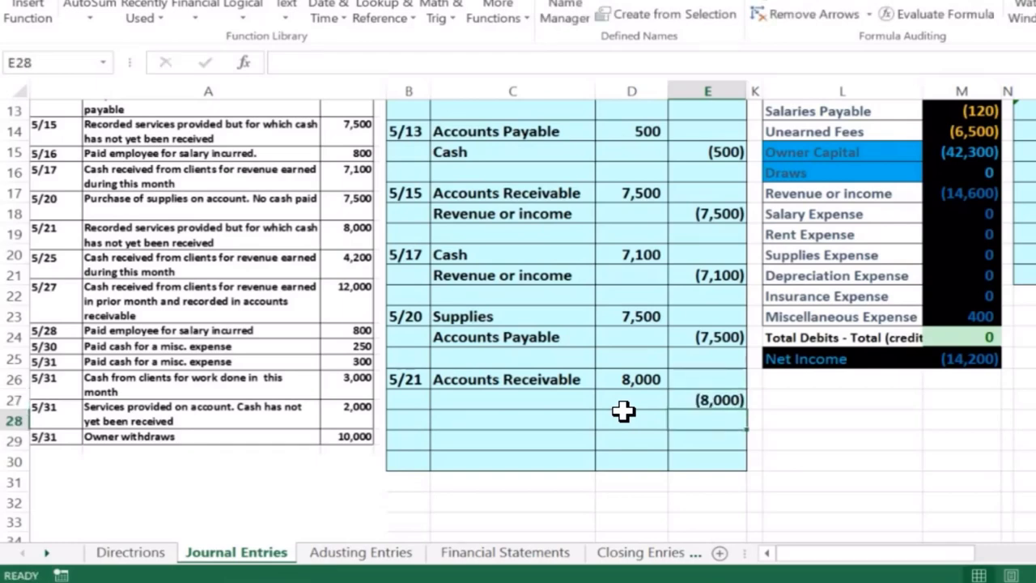
Review the trial balance by asset, liability, equity and income accounts to determine the credit account for the 5/21 entry.
click(532, 402)
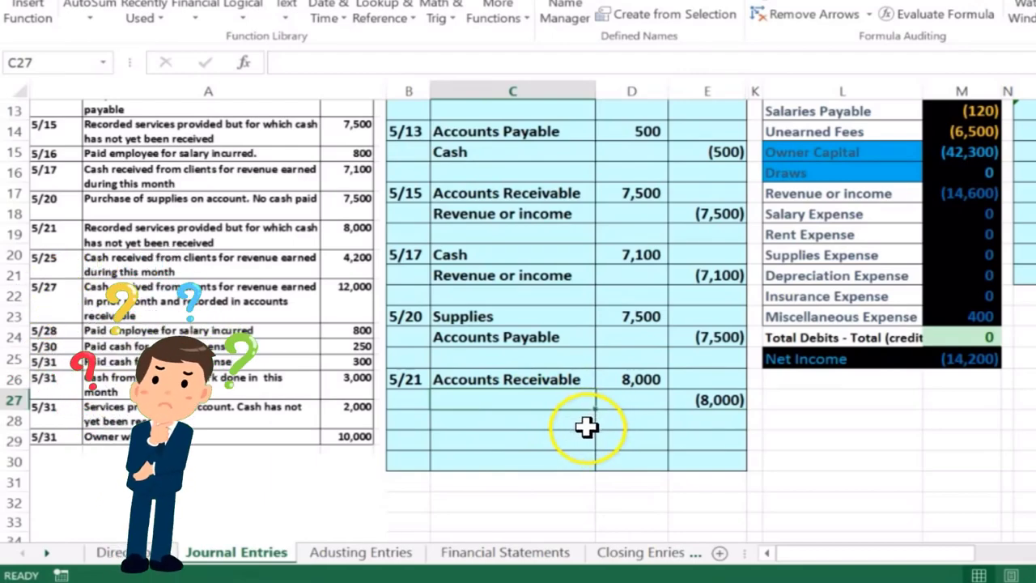
scroll(863, 467, up, 3)
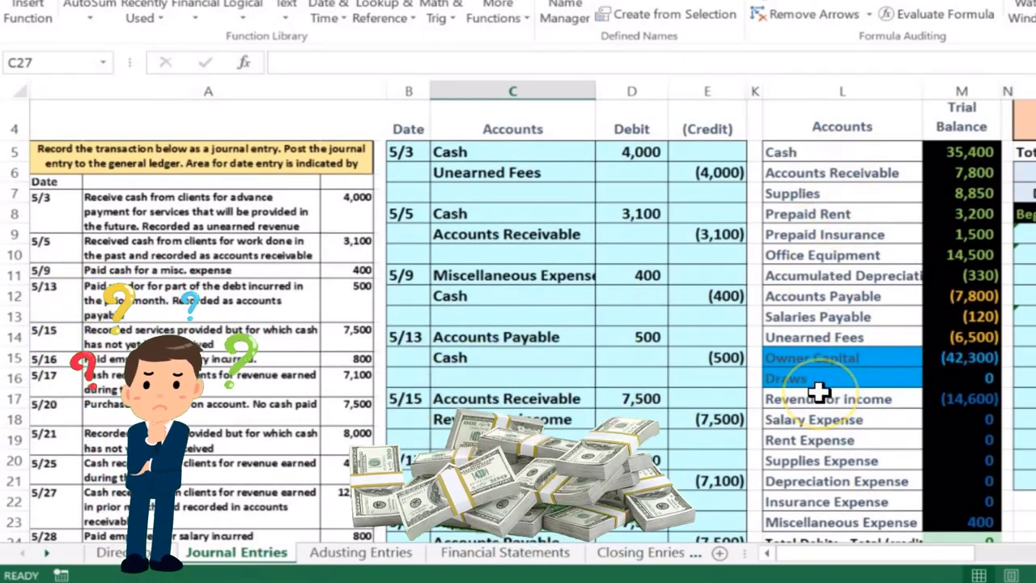
drag(820, 150, 825, 277)
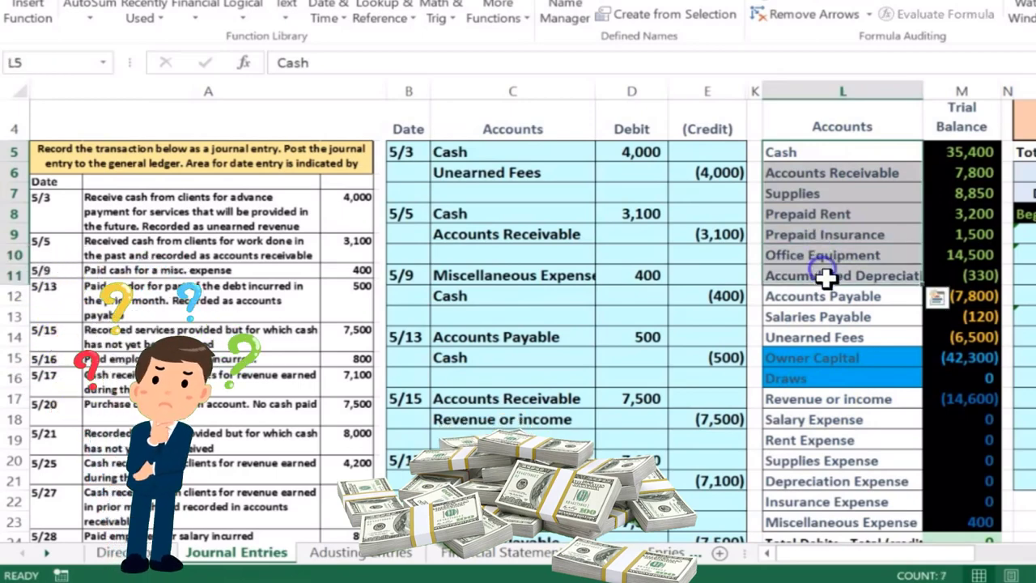
click(824, 295)
drag(826, 356, 825, 379)
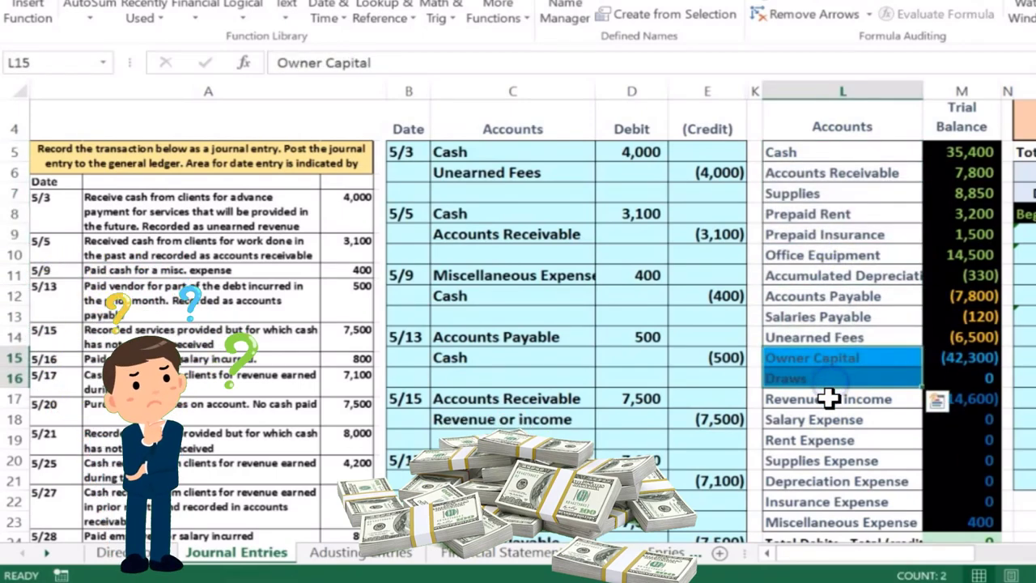
click(827, 397)
click(842, 402)
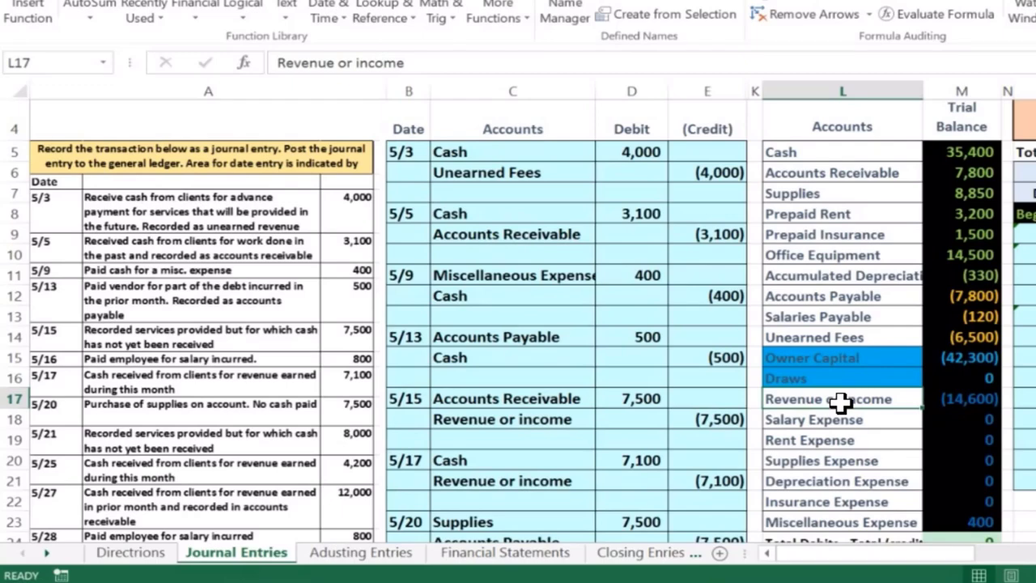
scroll(841, 403, down, 2)
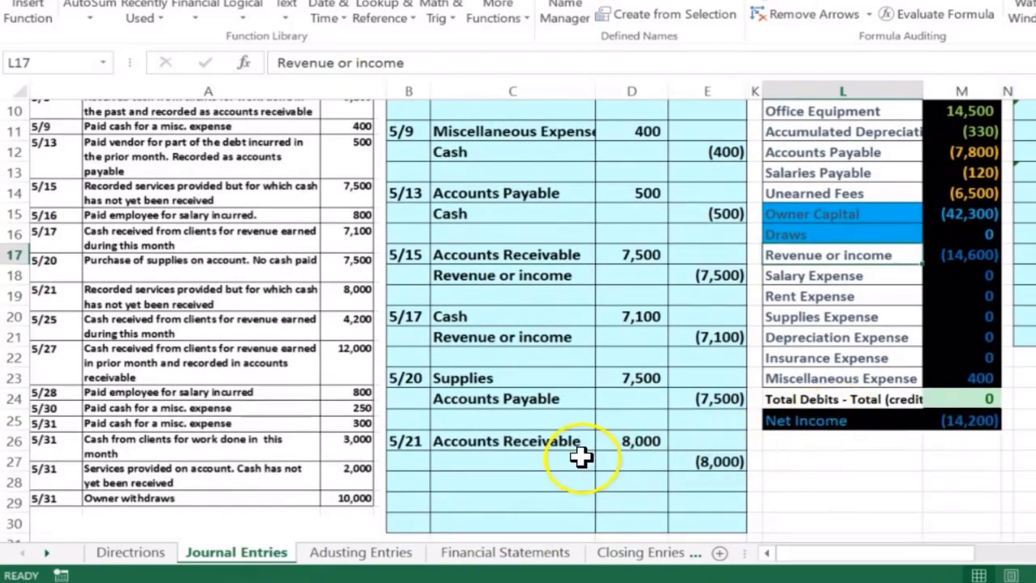
scroll(939, 457, up, 1)
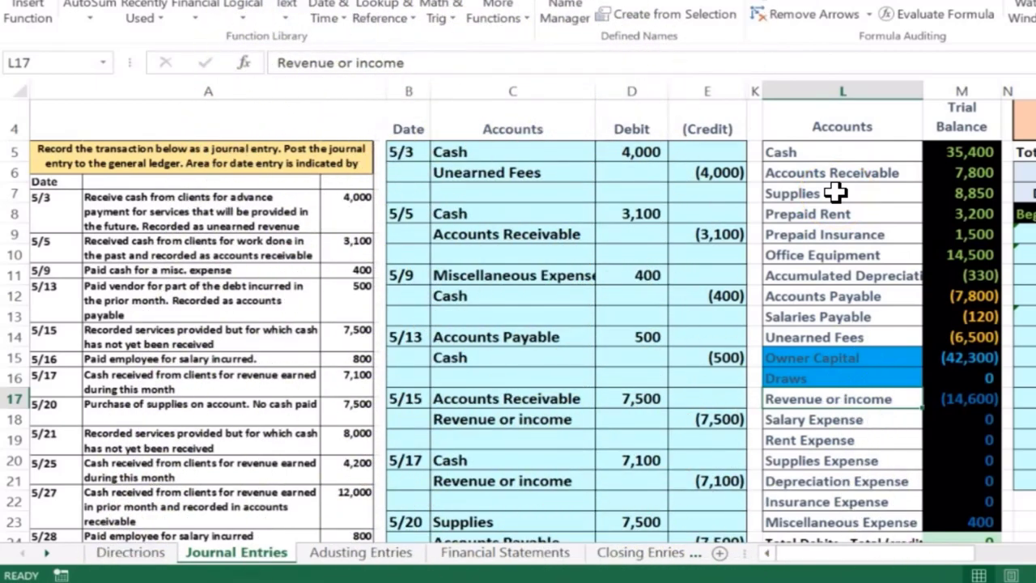
drag(830, 400, 934, 402)
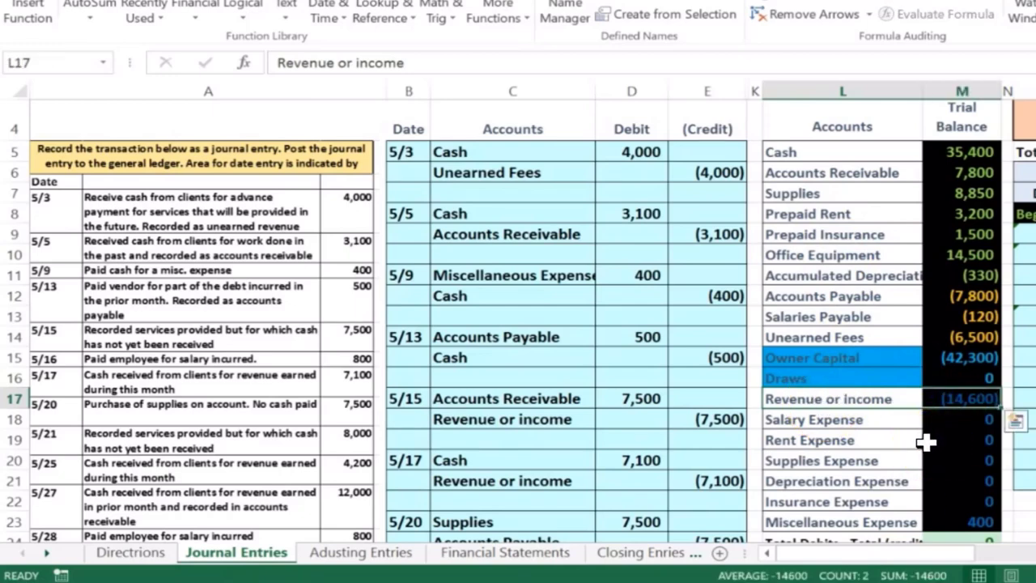
Copy Revenue or income from the trial balance and paste it as values into C27 as the 5/21 credit account.
right_click(830, 400)
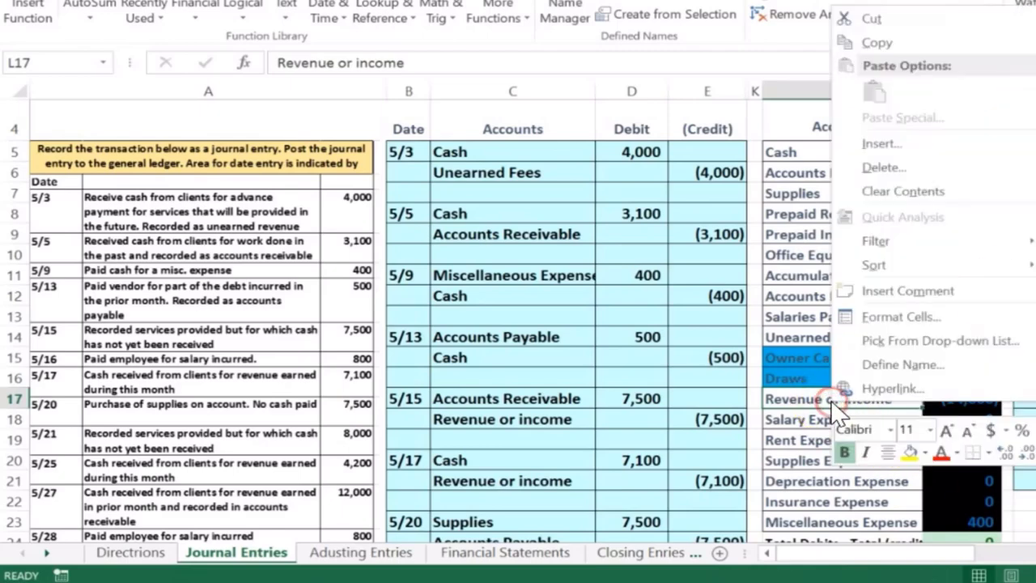
click(866, 21)
scroll(704, 270, down, 2)
click(471, 462)
right_click(470, 461)
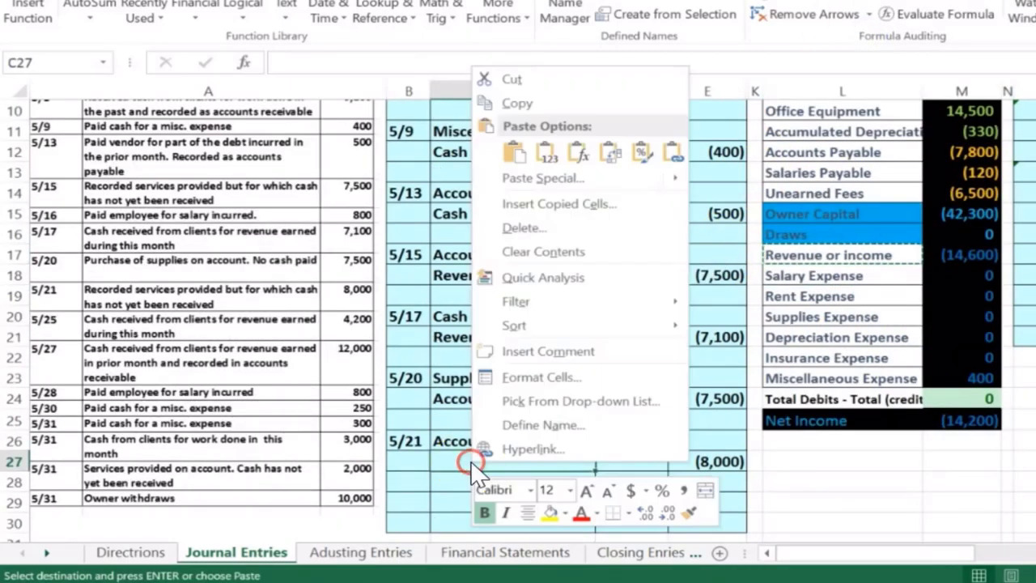
click(522, 158)
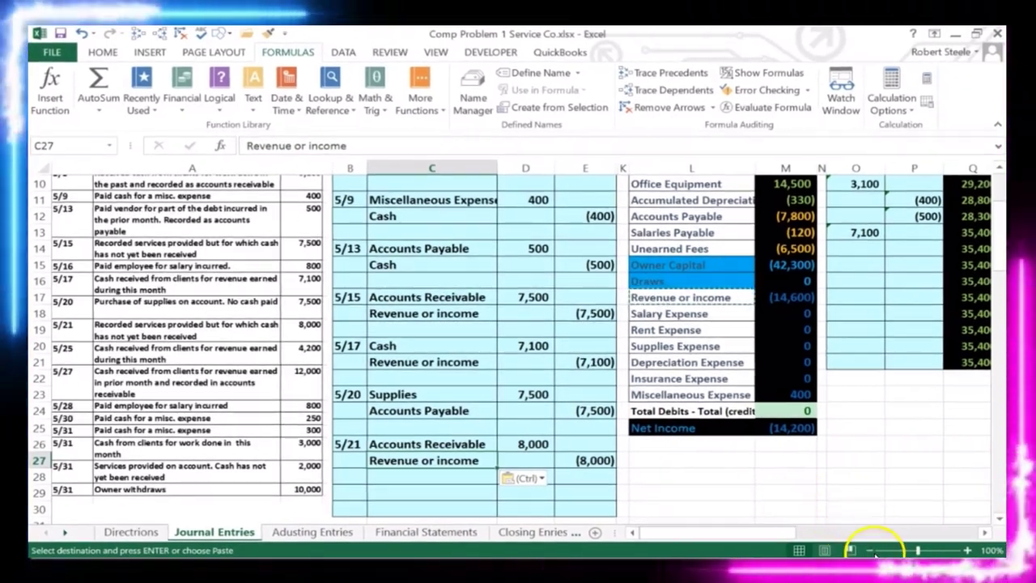
Post the 5/21 debit to the Accounts Receivable ledger with =D26 in S11 and compare its balance with the trial balance.
click(871, 550)
click(872, 550)
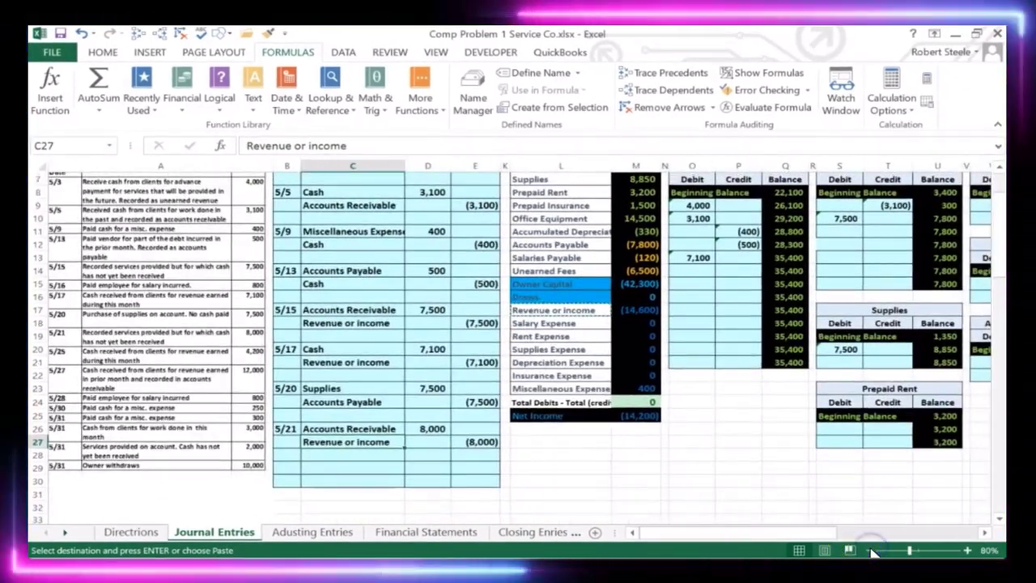
click(984, 531)
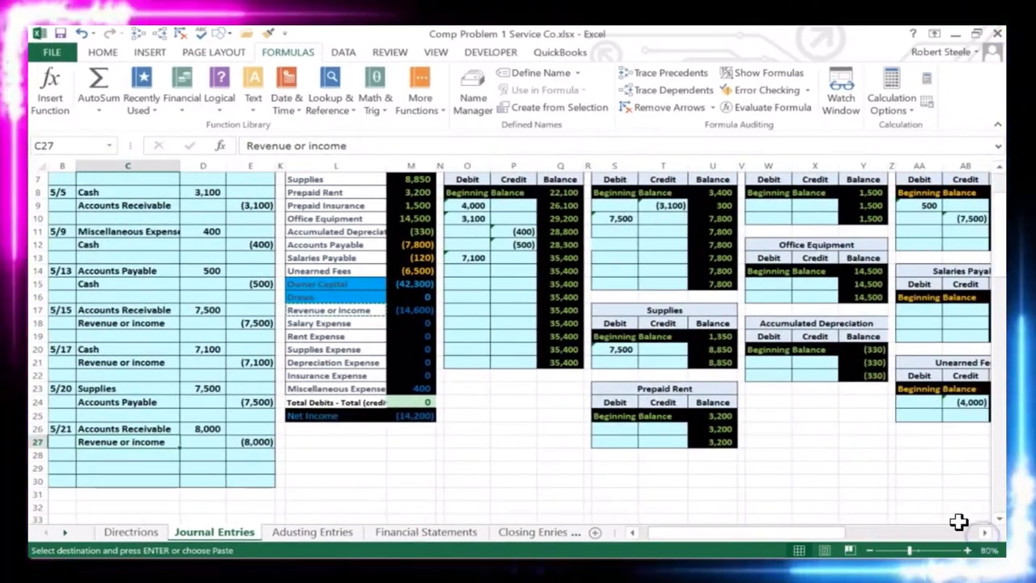
scroll(872, 432, up, 1)
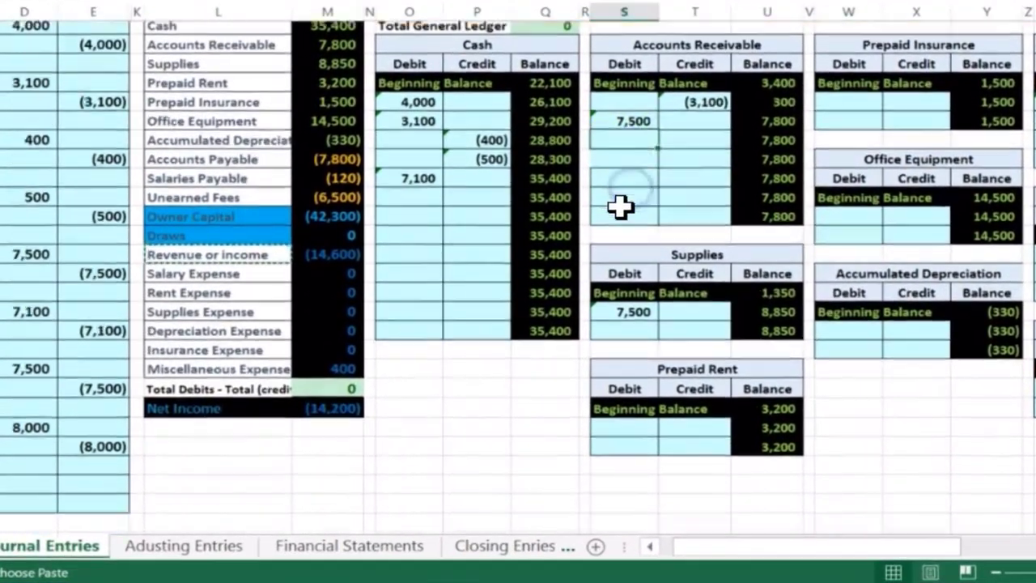
scroll(603, 325, down, 1)
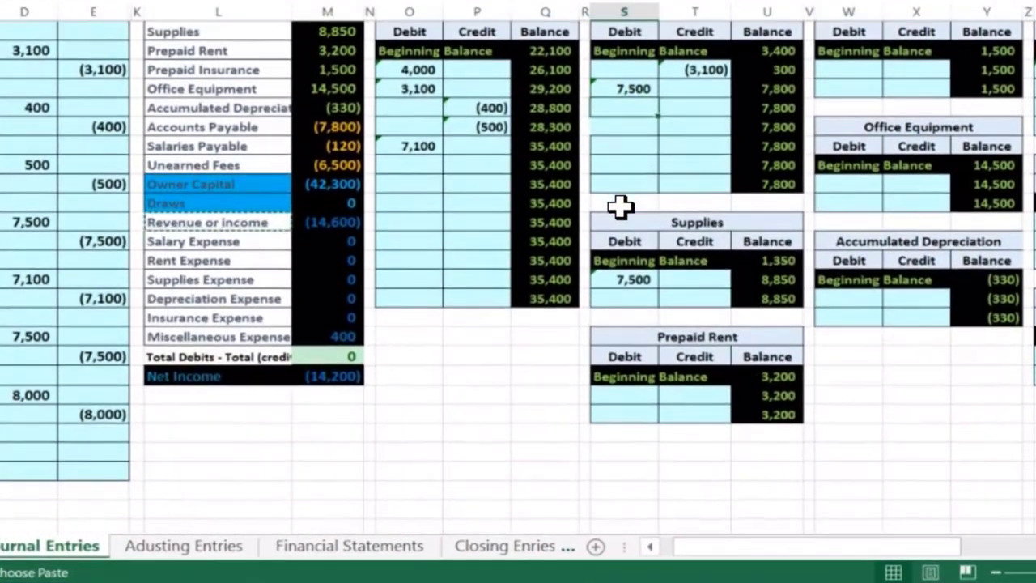
scroll(620, 206, up, 1)
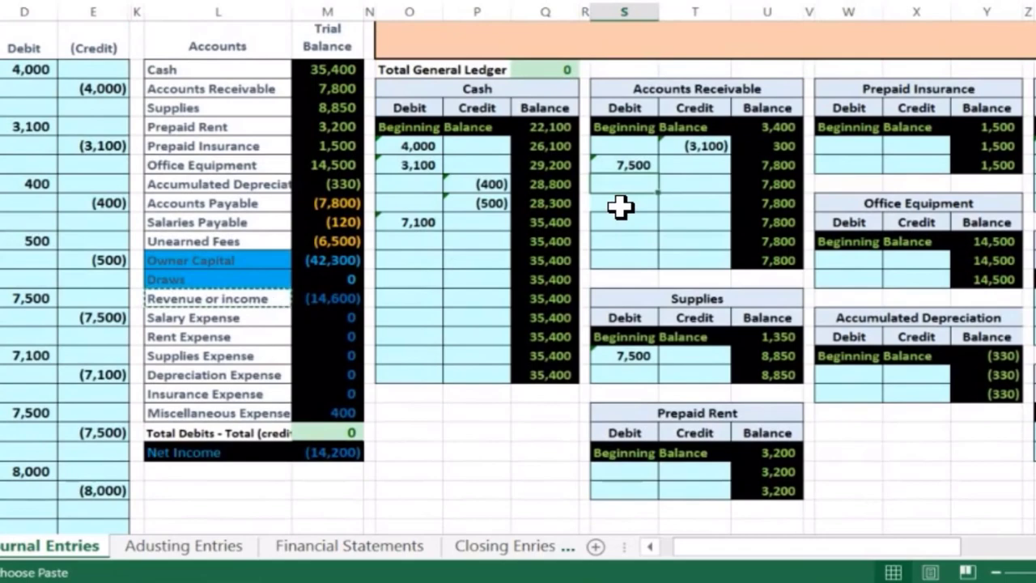
click(643, 186)
text(=)
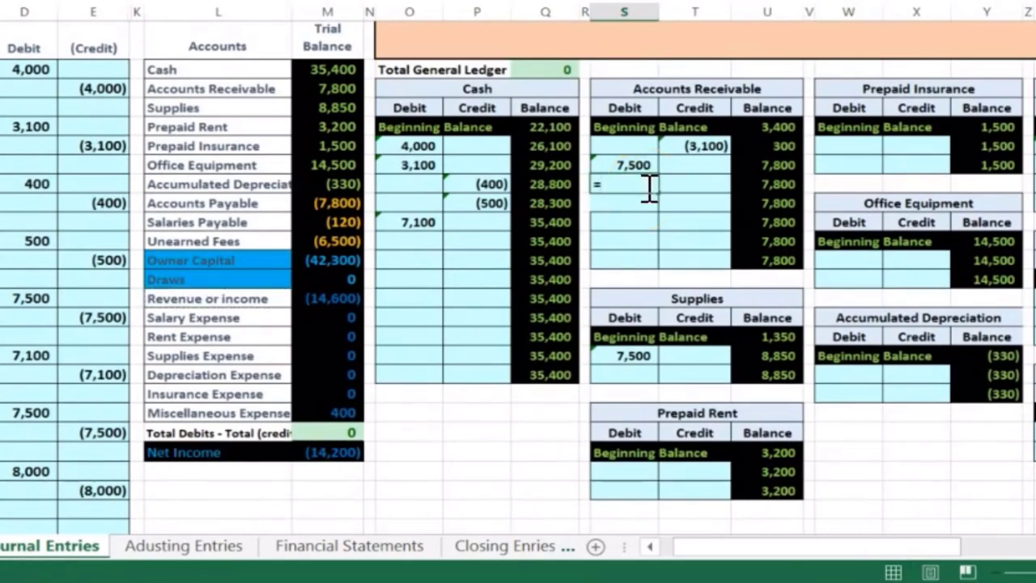
click(32, 471)
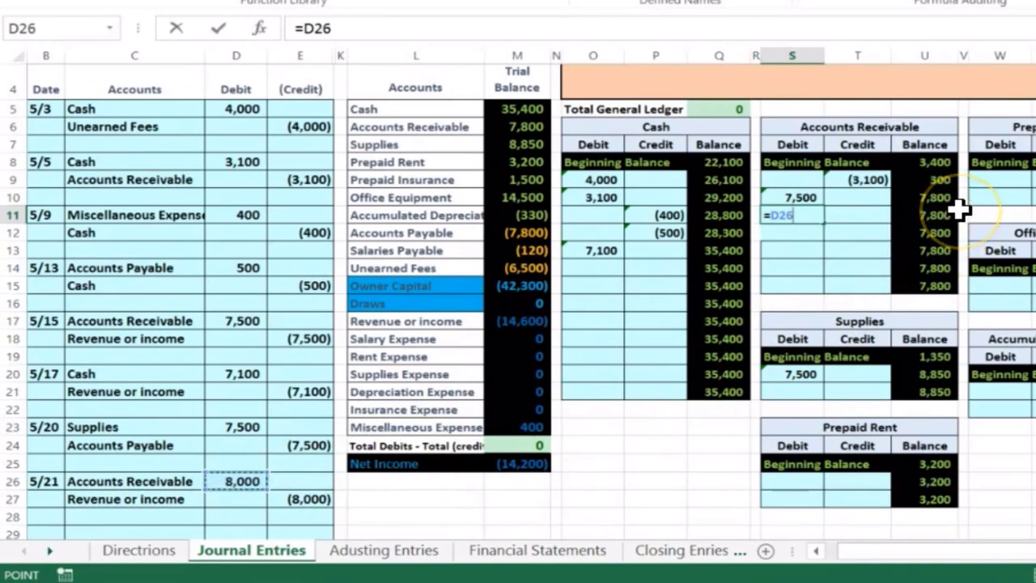
key(Return)
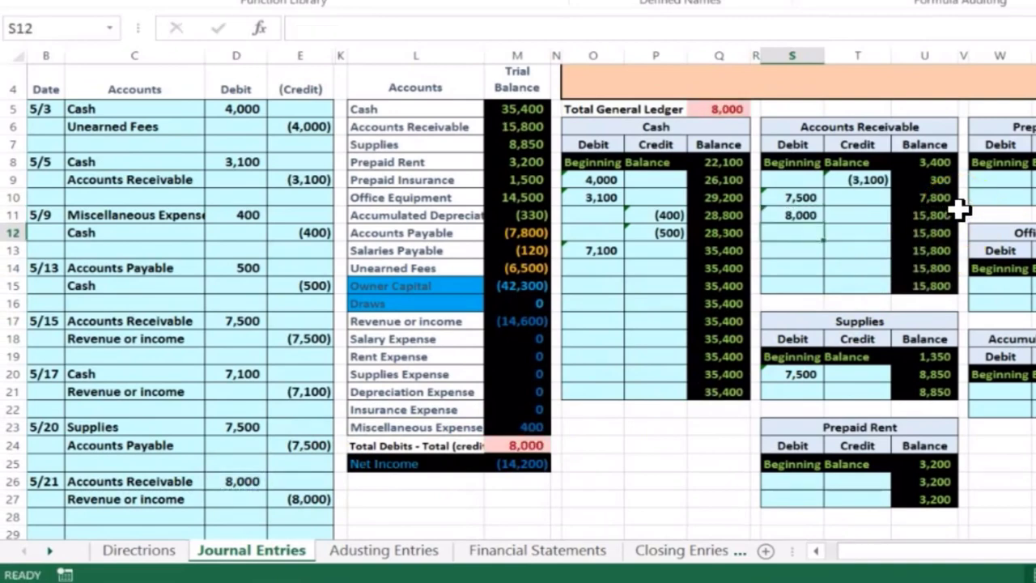
click(515, 123)
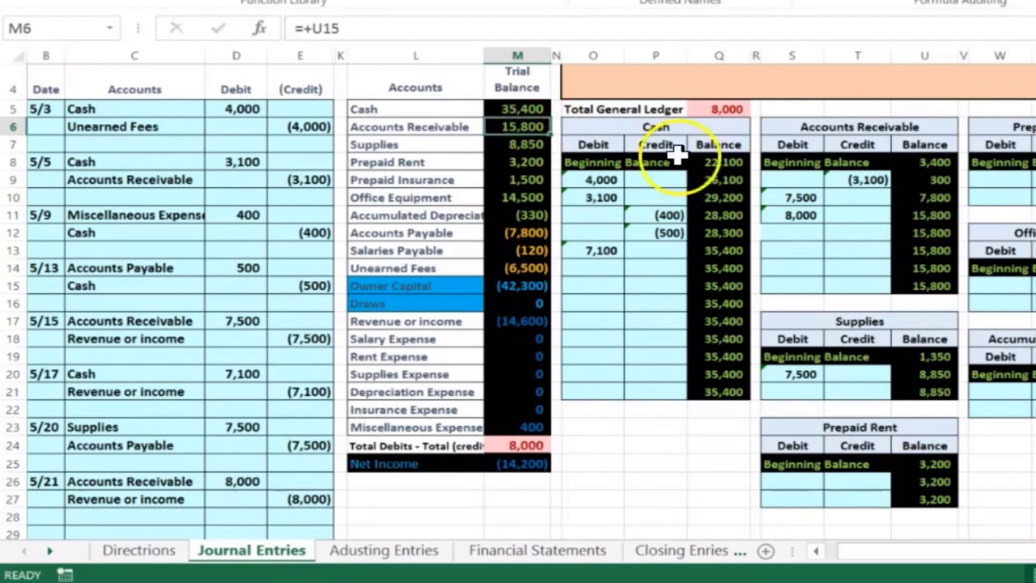
click(952, 233)
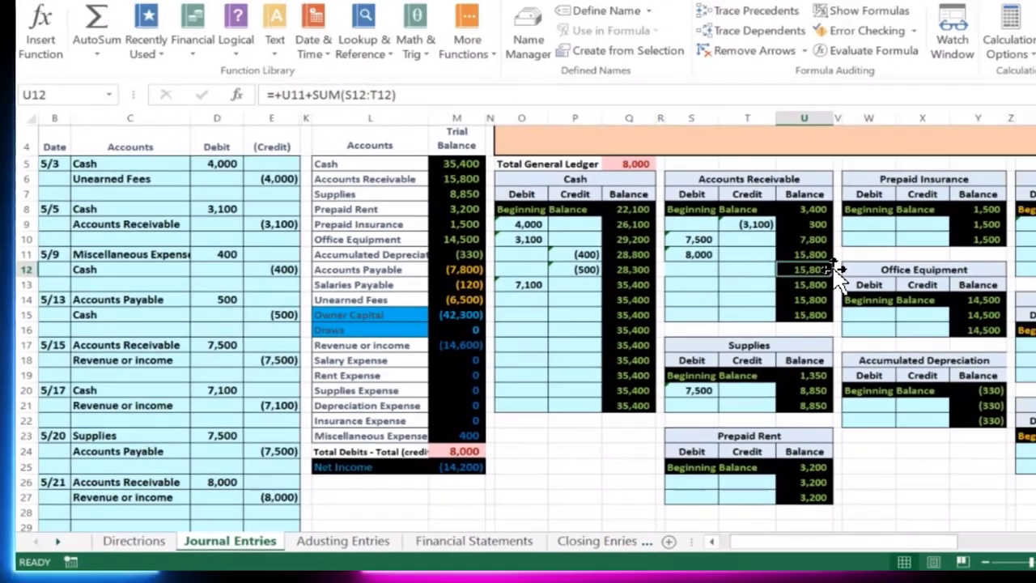
Post the 5/21 credit to the Revenue or income ledger by linking AF21 to E27 of the journal entry.
key(Right)
key(Right)
key(Right)
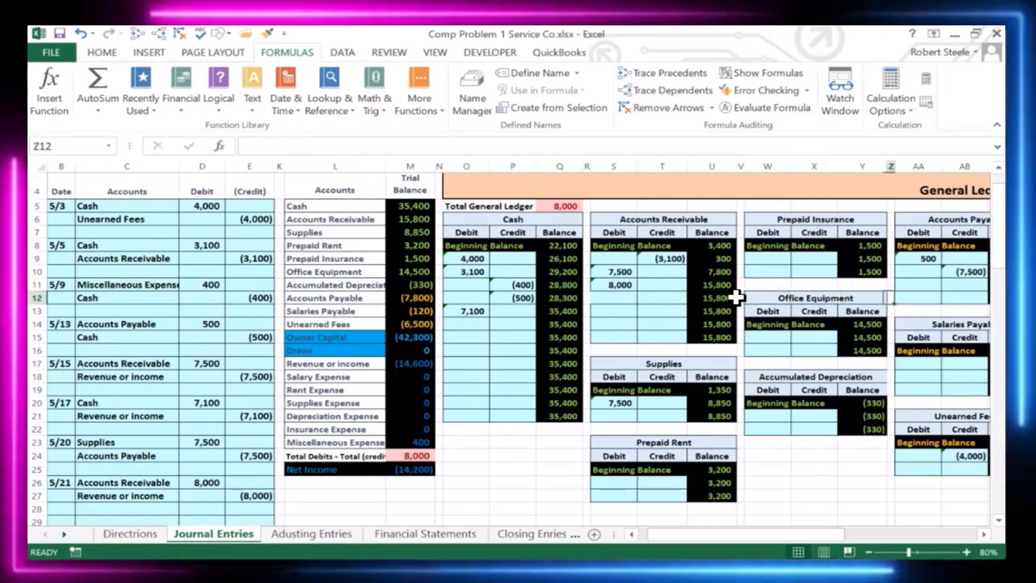
key(Right)
key(Right)
key(Right)
key(Right)
key(Right)
key(Right)
key(Right)
key(Right)
key(Right)
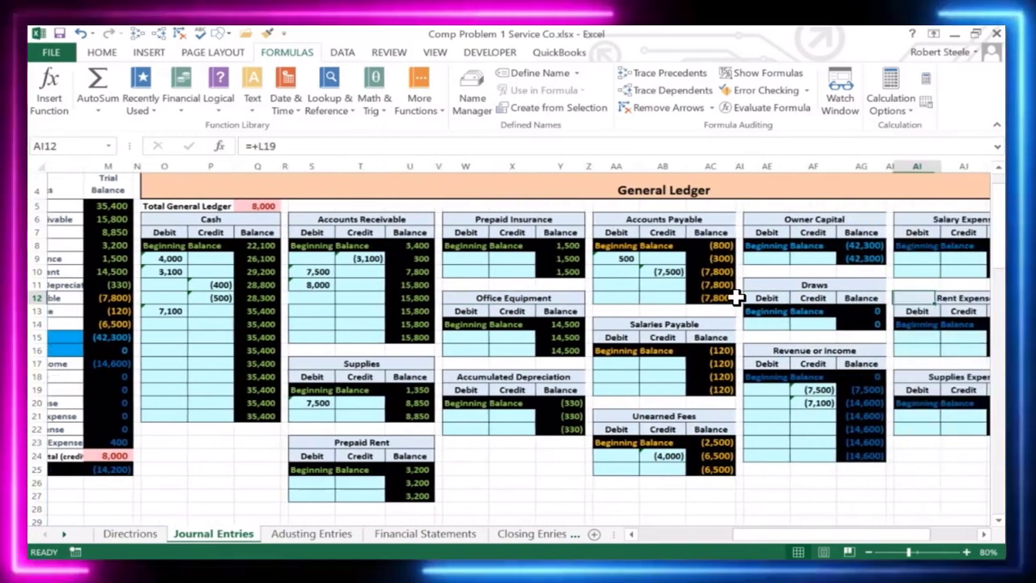
key(Down)
key(Down)
key(Down)
key(Down)
key(Down)
key(Down)
key(Down)
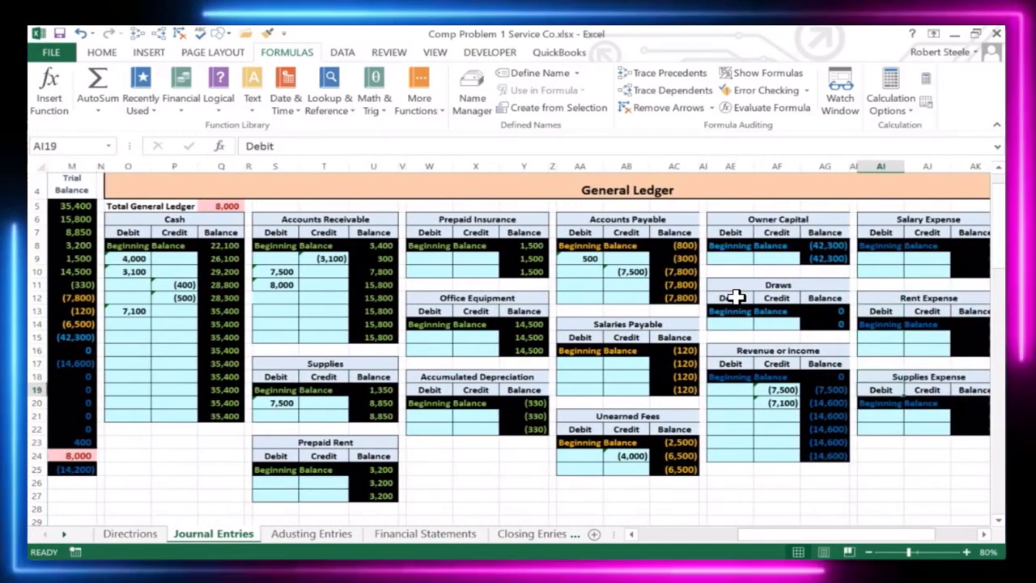
key(Down)
key(Down)
key(Down)
key(Left)
key(Left)
key(Left)
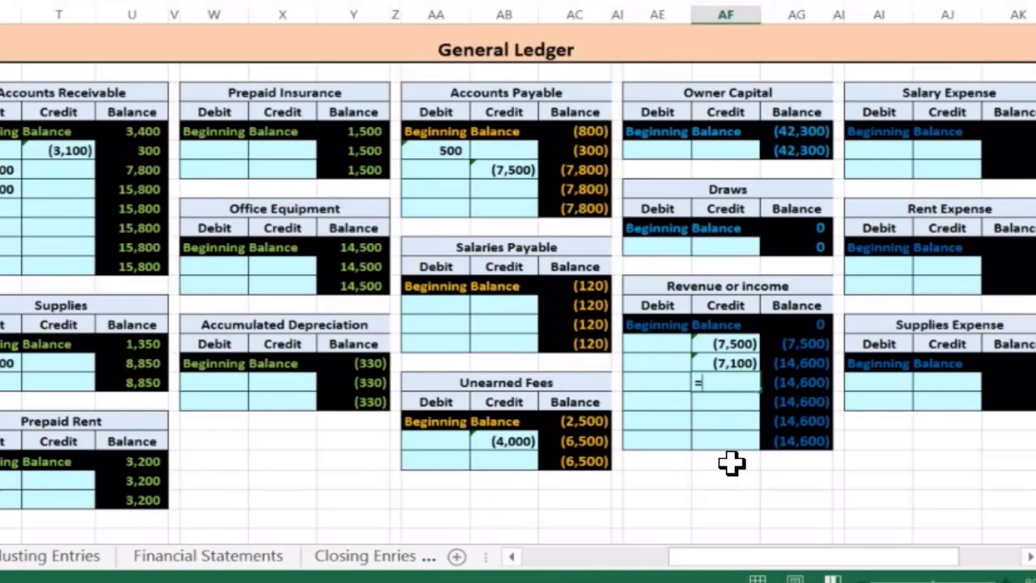
key(Left)
key(Left)
key(Left)
key(Left)
key(Left)
key(Left)
key(Left)
key(Left)
key(Left)
key(Left)
key(Left)
key(Left)
key(Left)
key(Left)
key(Left)
key(Left)
key(Left)
key(Left)
key(Left)
key(Left)
key(Left)
key(Left)
key(Left)
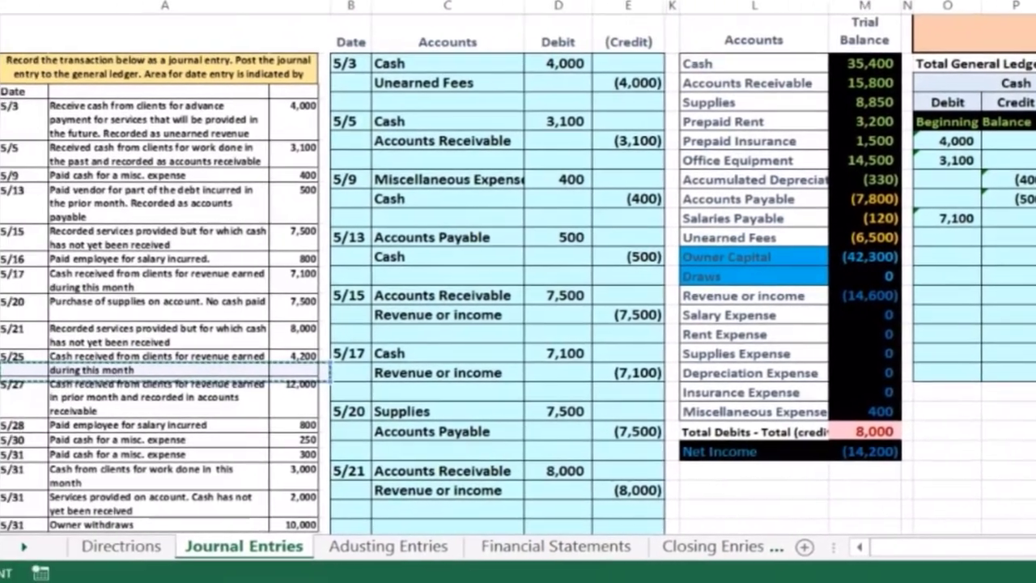
key(Down)
key(Down)
key(Down)
key(Down)
key(Down)
key(Down)
key(Down)
key(Down)
key(Down)
key(Down)
key(Down)
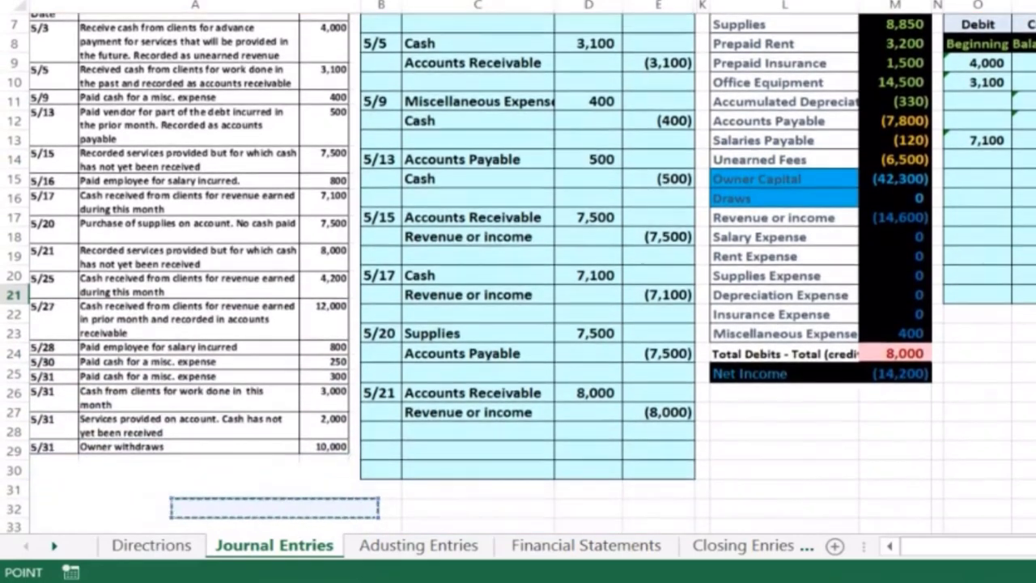
key(Right)
key(Right)
key(Right)
key(Up)
key(Up)
key(Up)
key(Up)
key(Right)
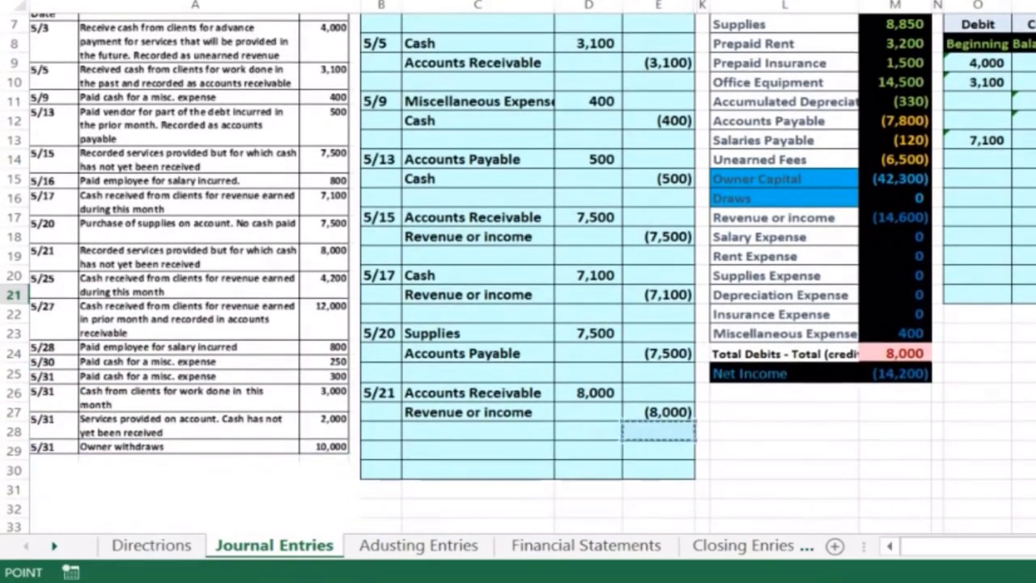
key(Up)
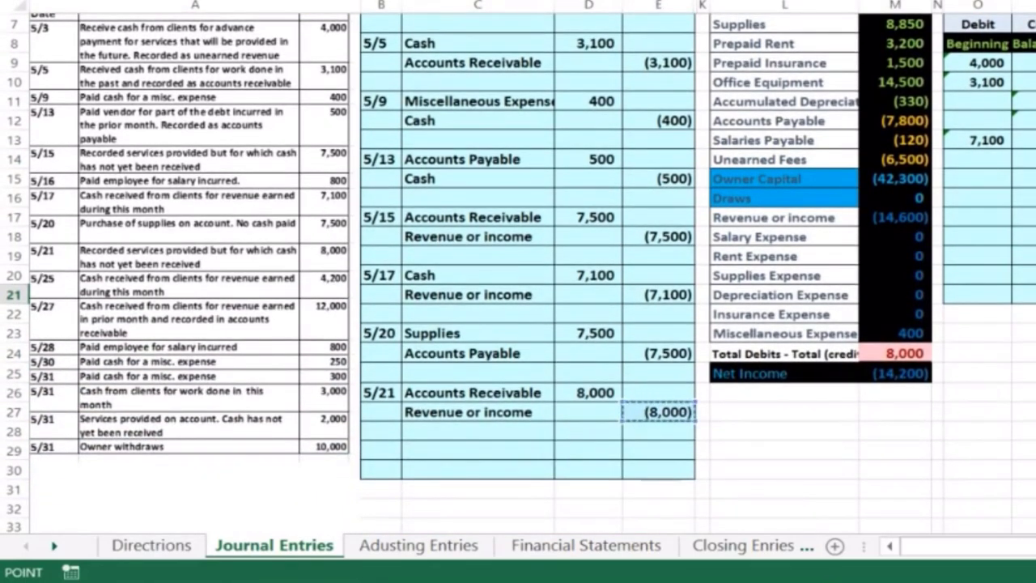
key(Return)
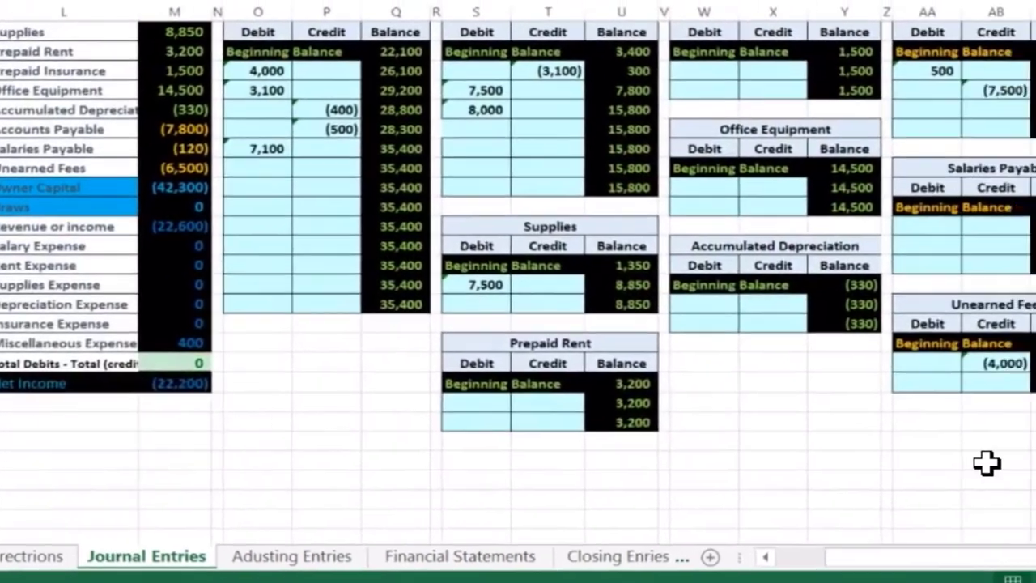
Examine the posted credits and running balance in the Revenue or income ledger, and compare them with the trial balance.
key(Right)
key(Right)
key(Right)
key(Right)
key(Right)
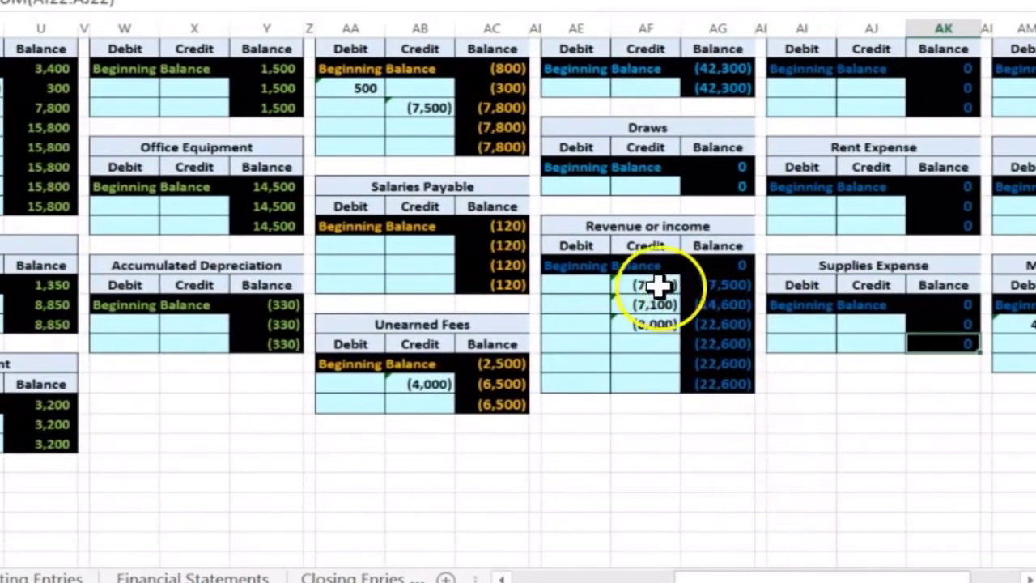
drag(652, 285, 643, 320)
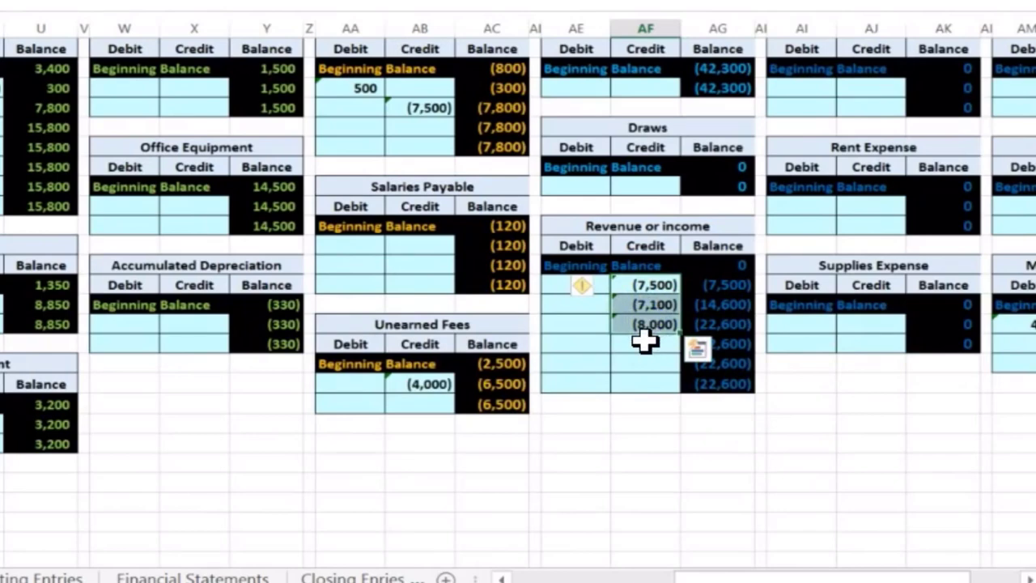
click(733, 324)
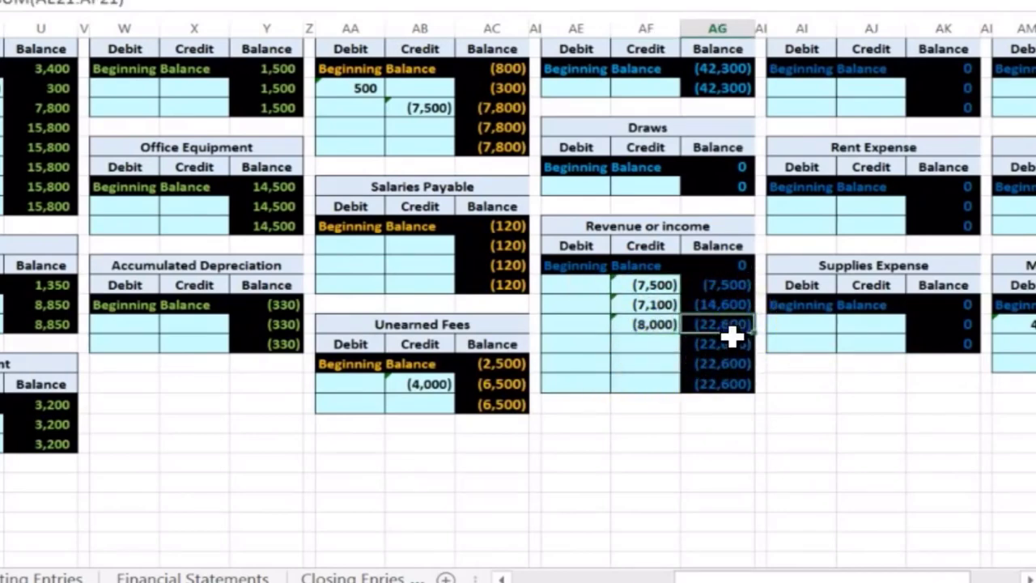
key(Left)
key(Left)
key(Left)
key(Left)
key(Left)
key(Left)
key(Left)
key(Left)
key(Left)
key(Left)
key(Left)
key(Left)
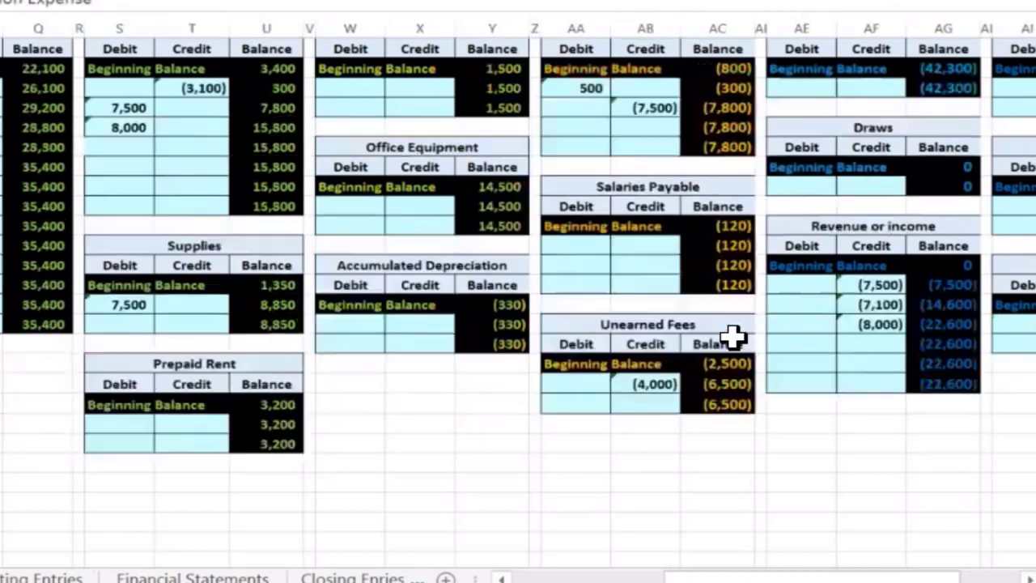
key(Left)
key(Left)
key(Left)
key(Left)
key(Left)
key(Left)
key(Left)
key(Left)
key(Left)
key(Left)
key(Left)
key(Left)
key(Left)
key(Left)
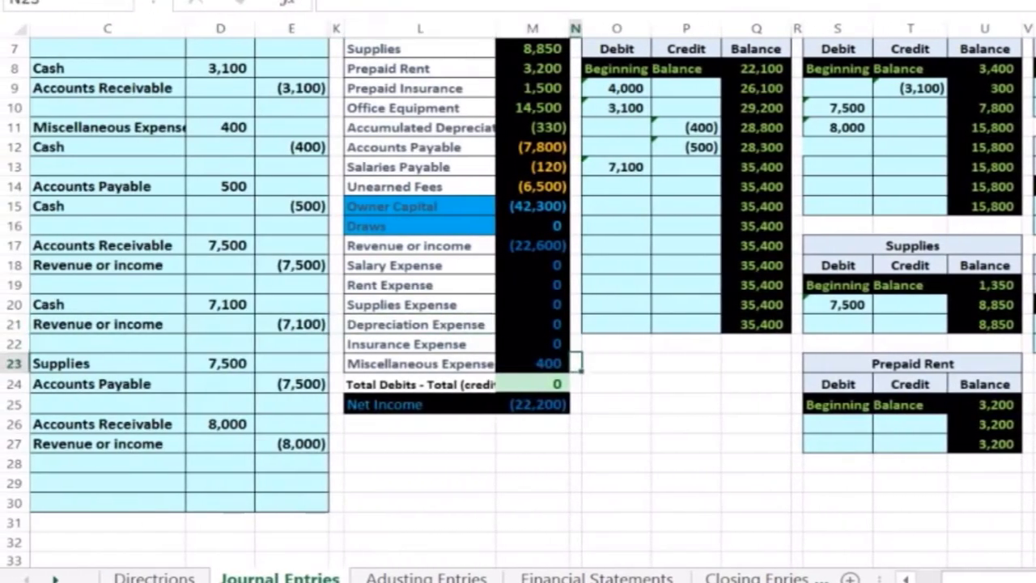
Review net income in the trial balance and the revenue and expense balances that make it up.
key(Down)
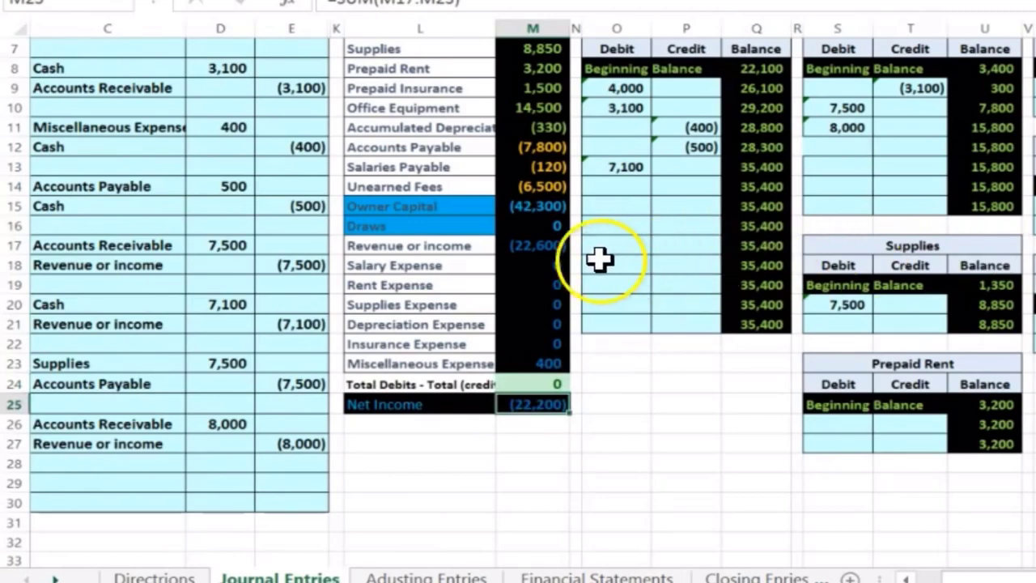
drag(541, 244, 547, 364)
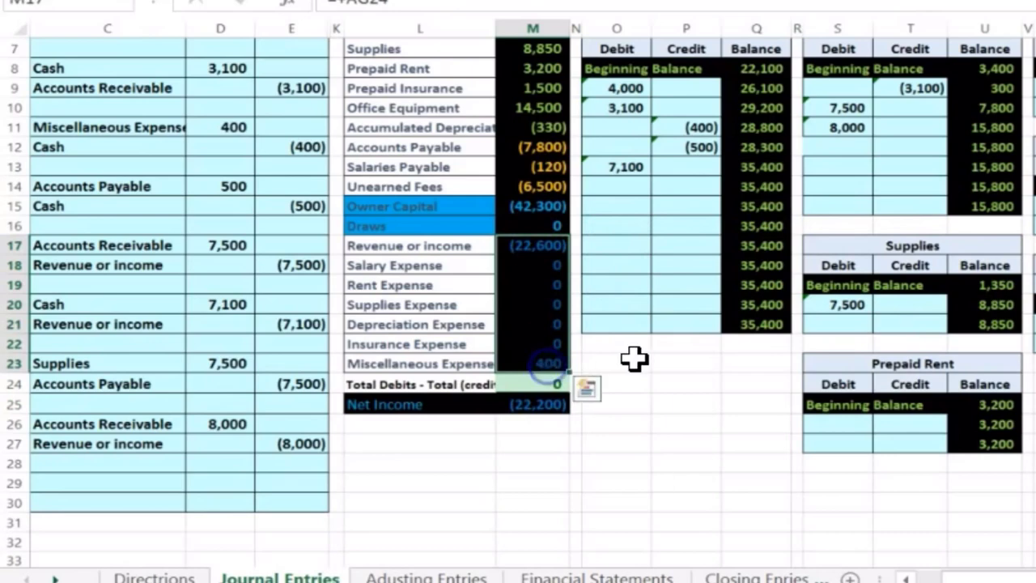
Enter the date 5/25 in B29 to start the journal entry for cash received from clients for current-month revenue.
key(Left)
key(Left)
key(Left)
key(Left)
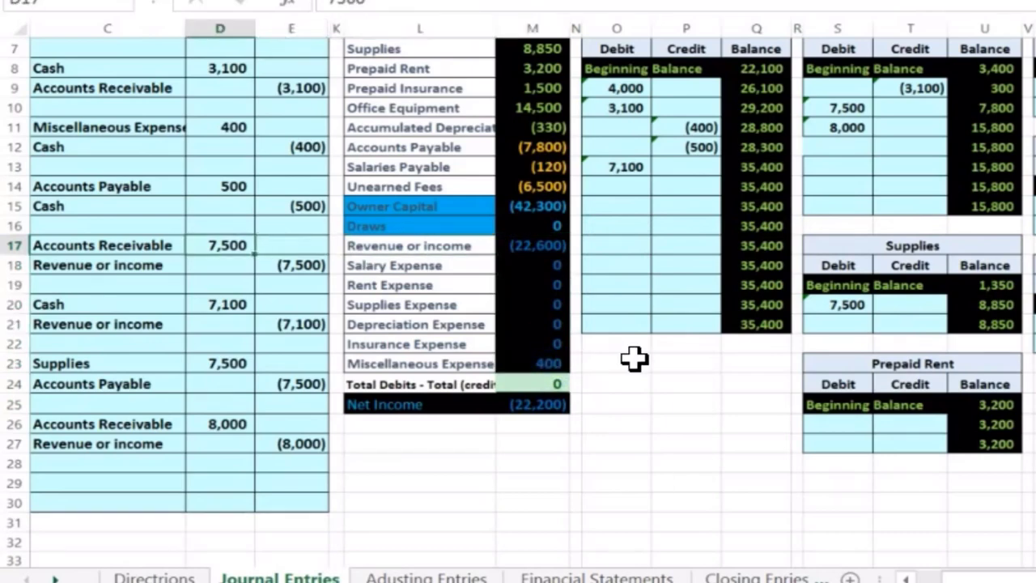
key(Left)
key(Left)
key(Left)
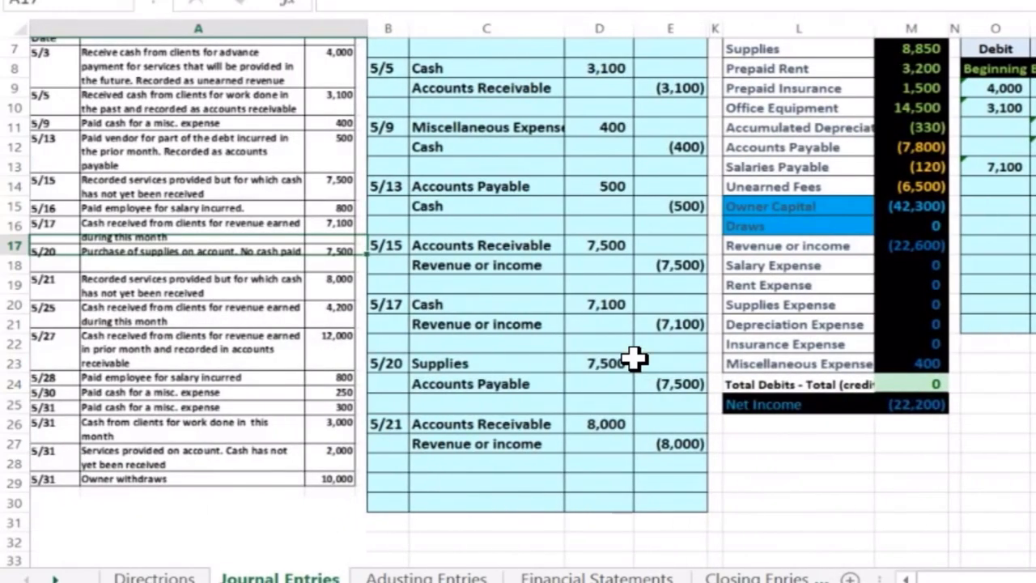
key(Down)
key(Down)
key(Down)
key(Down)
key(Down)
key(Down)
key(Down)
key(Down)
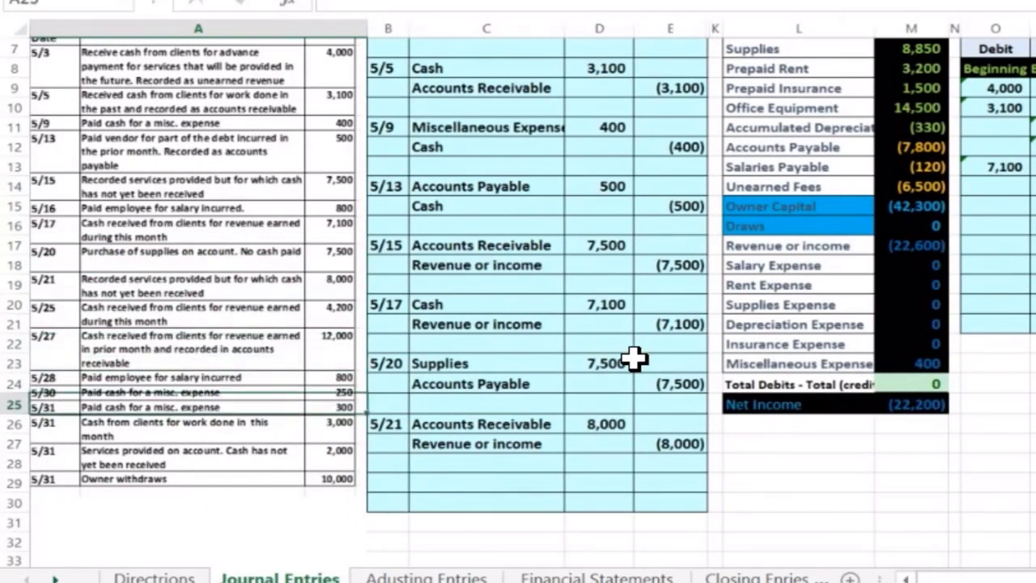
key(Down)
key(Down)
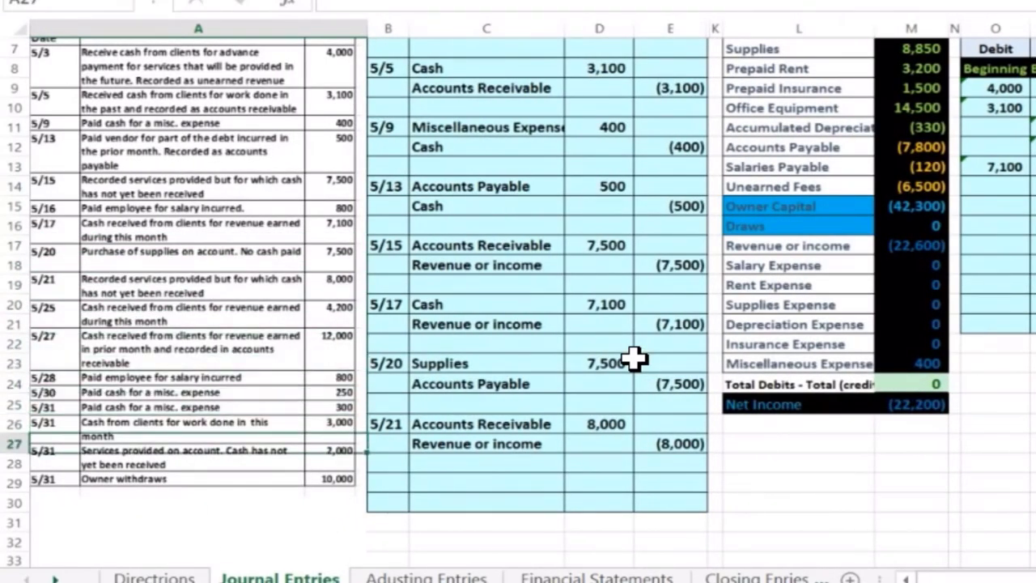
key(Down)
key(Right)
key(Right)
key(Down)
key(Left)
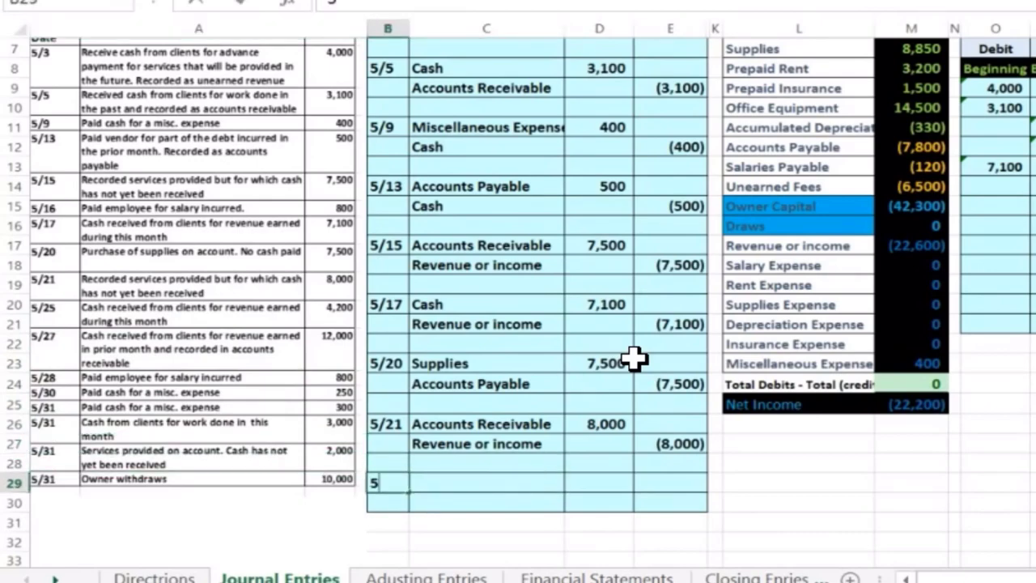
text(5/)
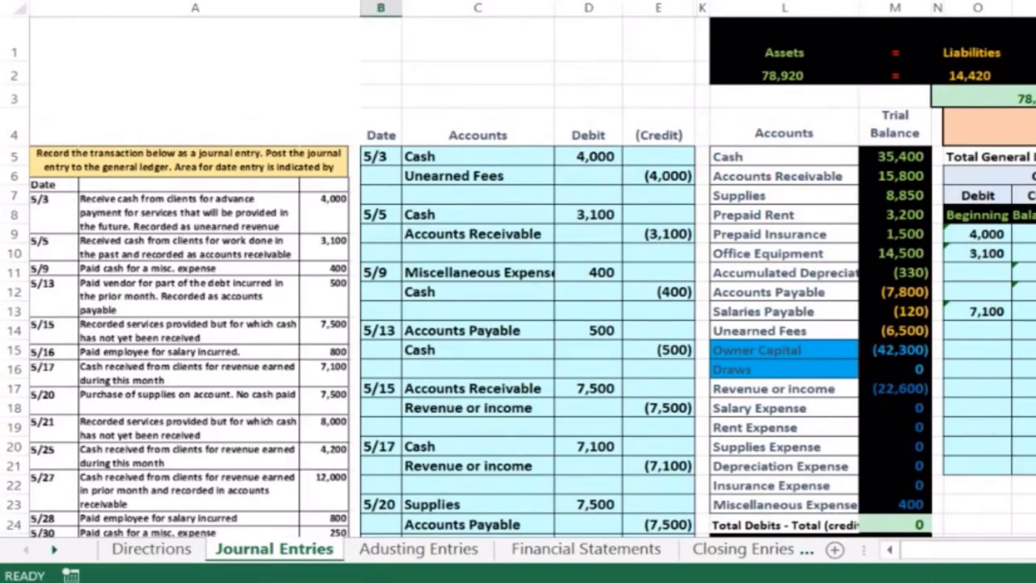
Copy Cash from the trial balance accounts and paste it as values into C29 as the 5/25 debit account.
scroll(999, 523, up, 2)
drag(1003, 549, 979, 548)
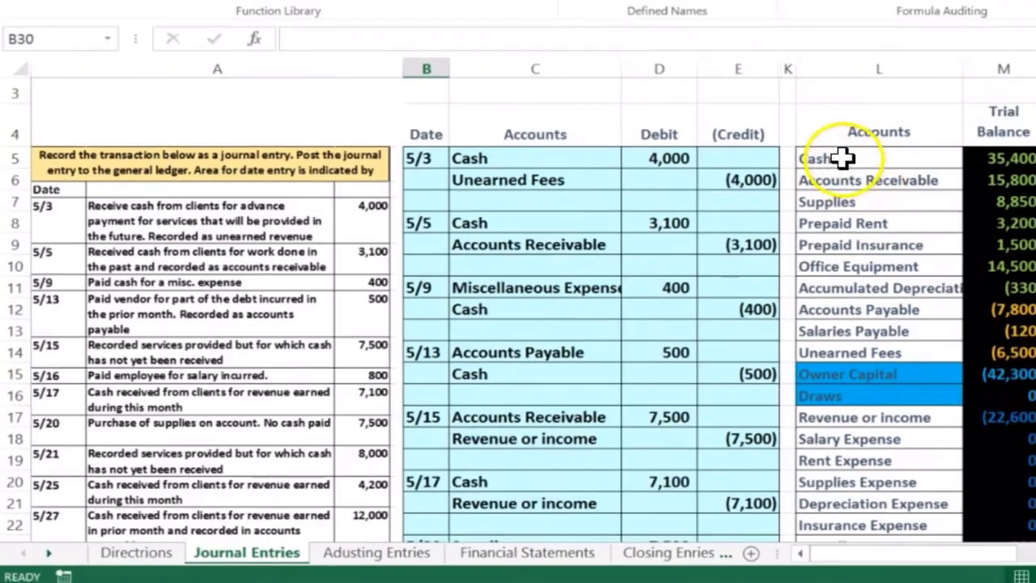
drag(950, 104, 1035, 112)
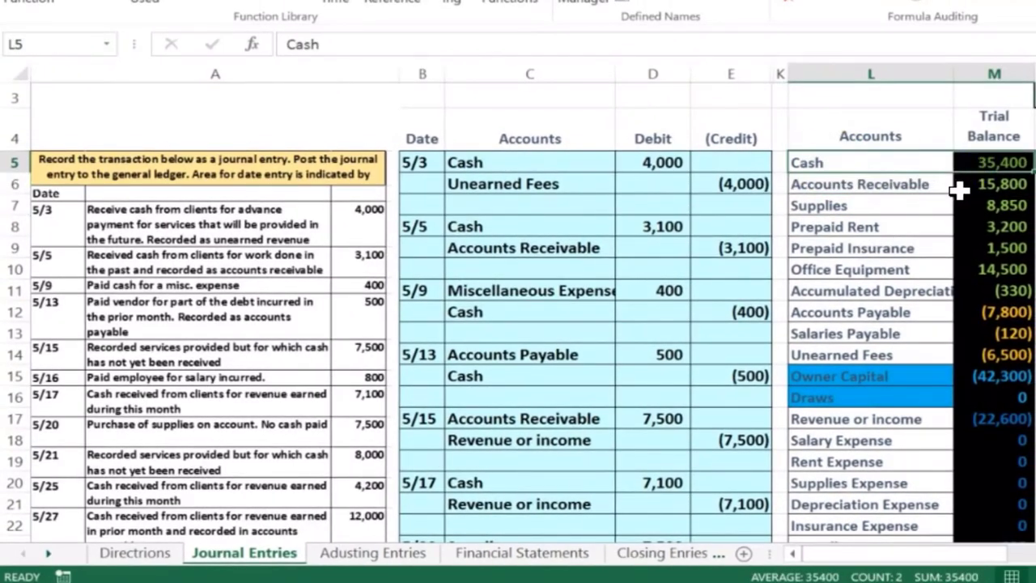
click(856, 164)
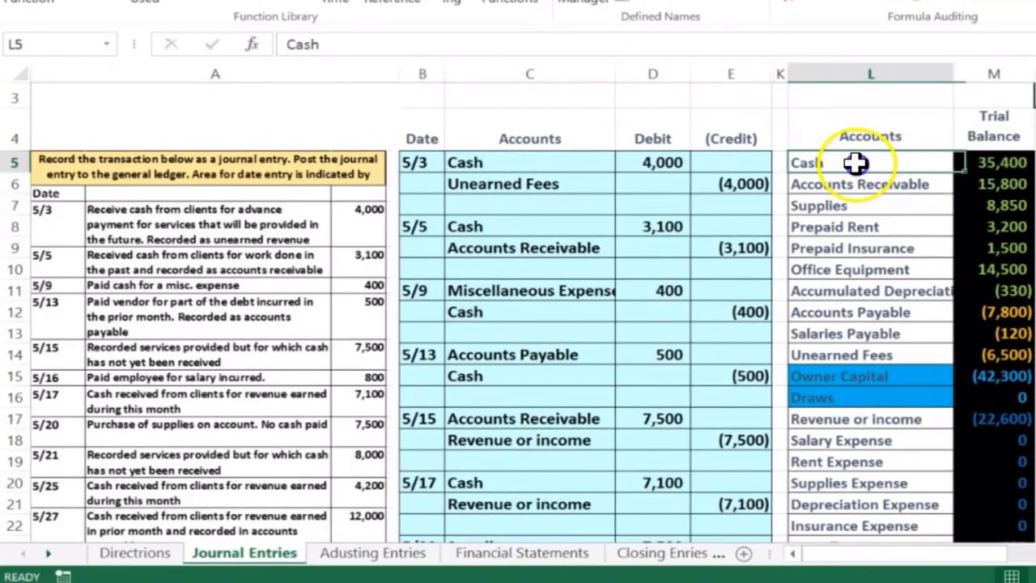
right_click(858, 163)
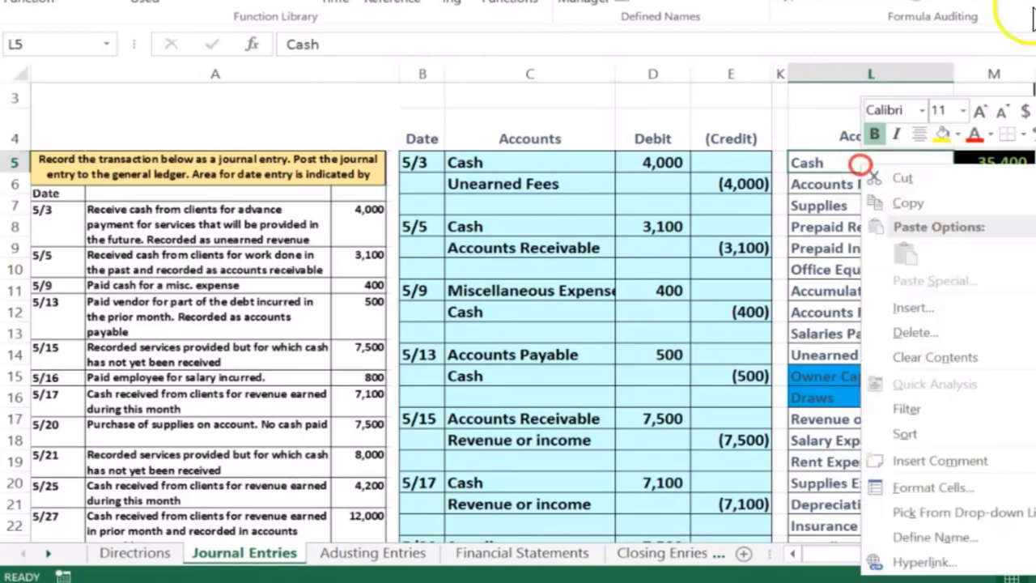
click(882, 191)
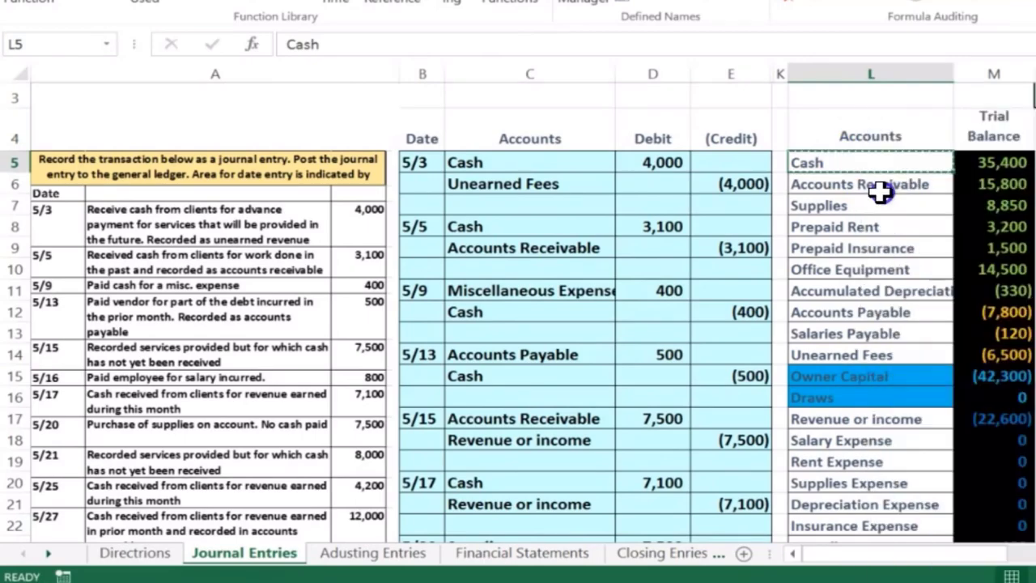
scroll(536, 298, down, 4)
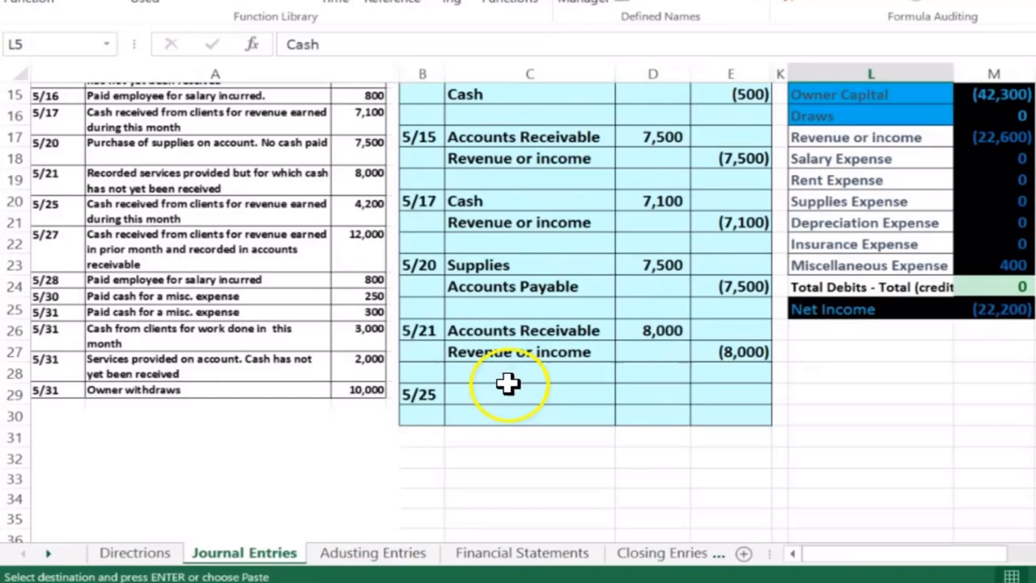
click(503, 388)
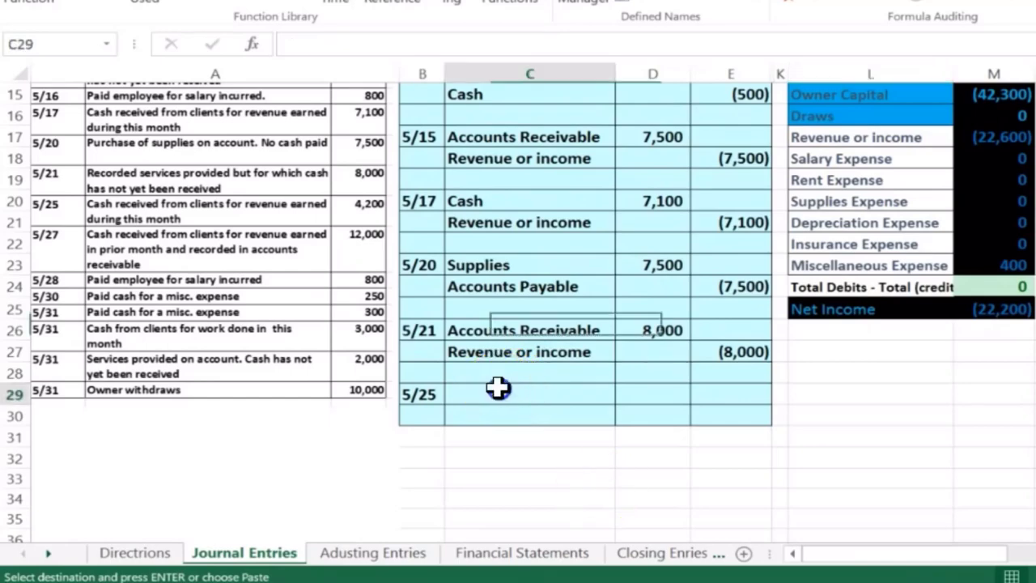
right_click(500, 390)
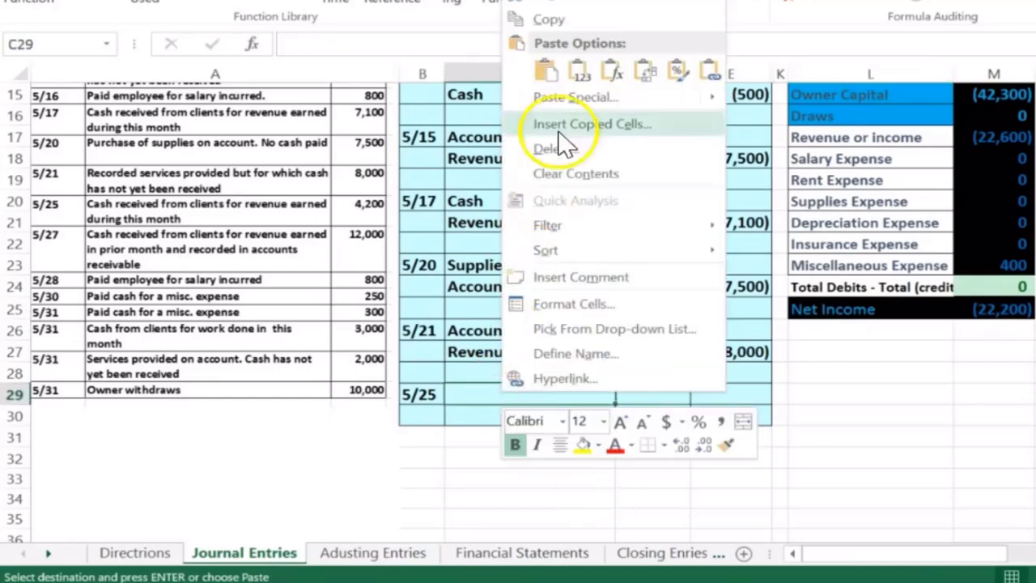
click(580, 73)
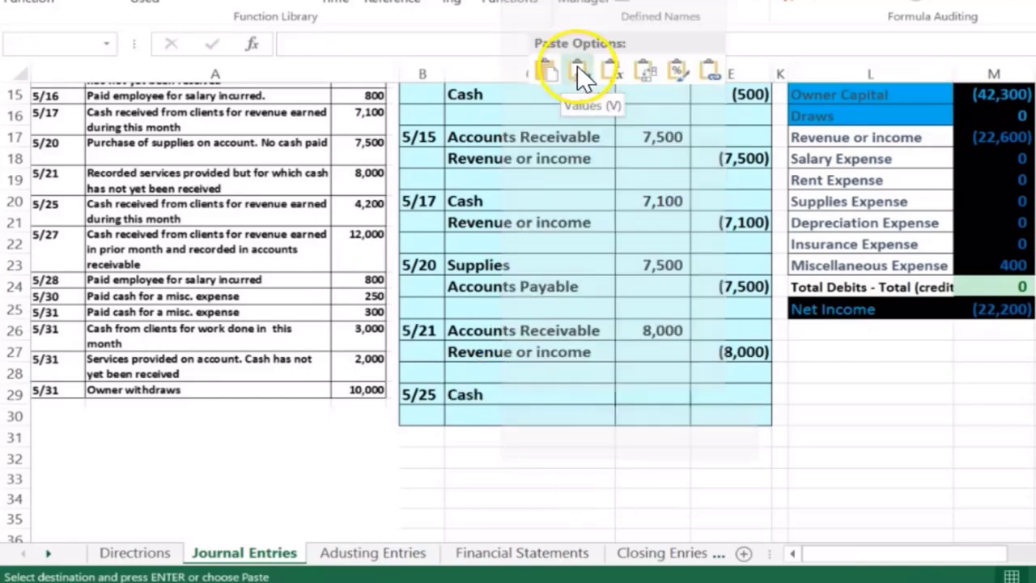
Enter the 5/25 debit of 4200 in D29 and the credit of -4200 in E30, and dismiss the antivirus notification.
click(658, 395)
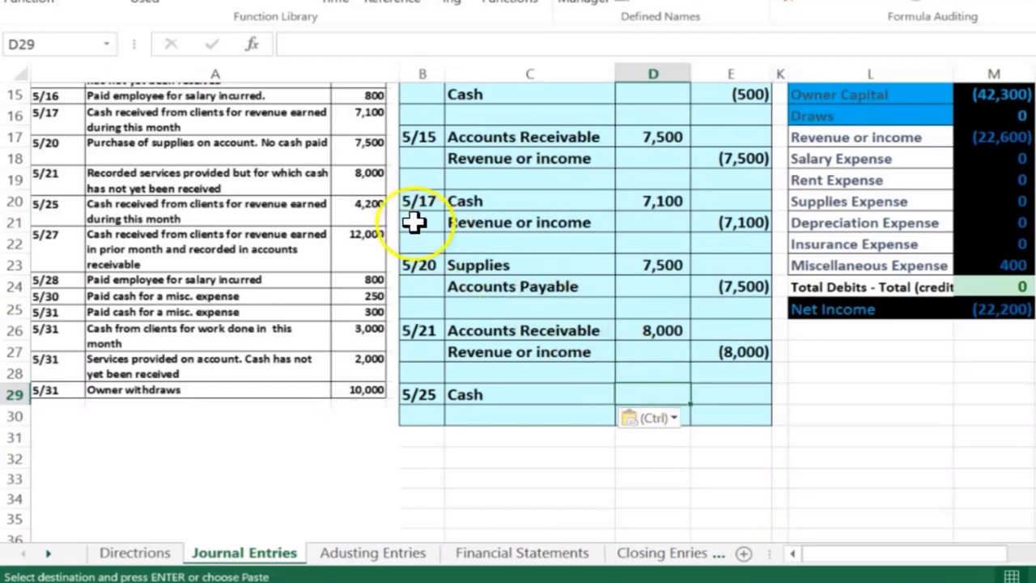
text(4,2)
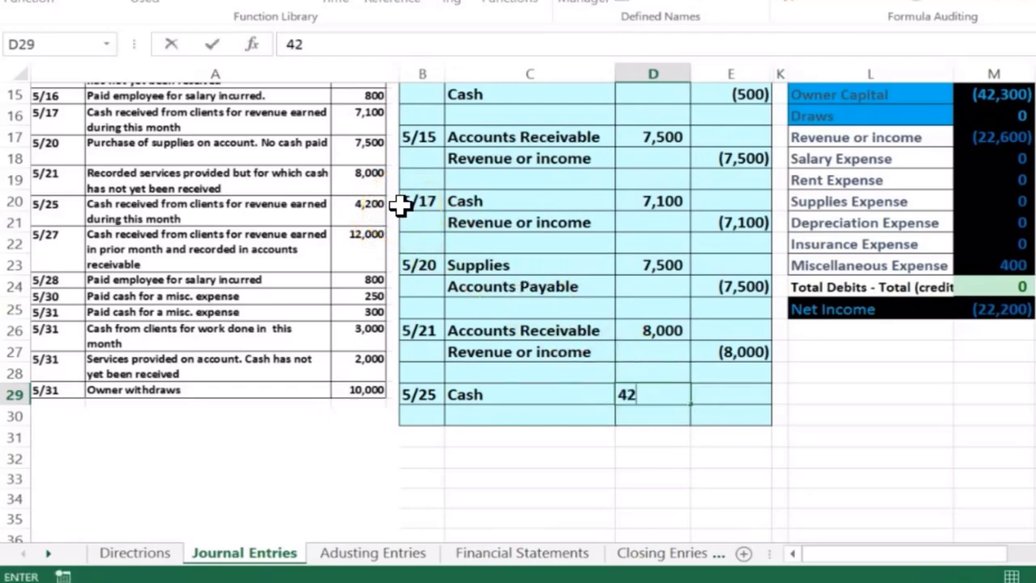
text(00)
key(Return)
key(Right)
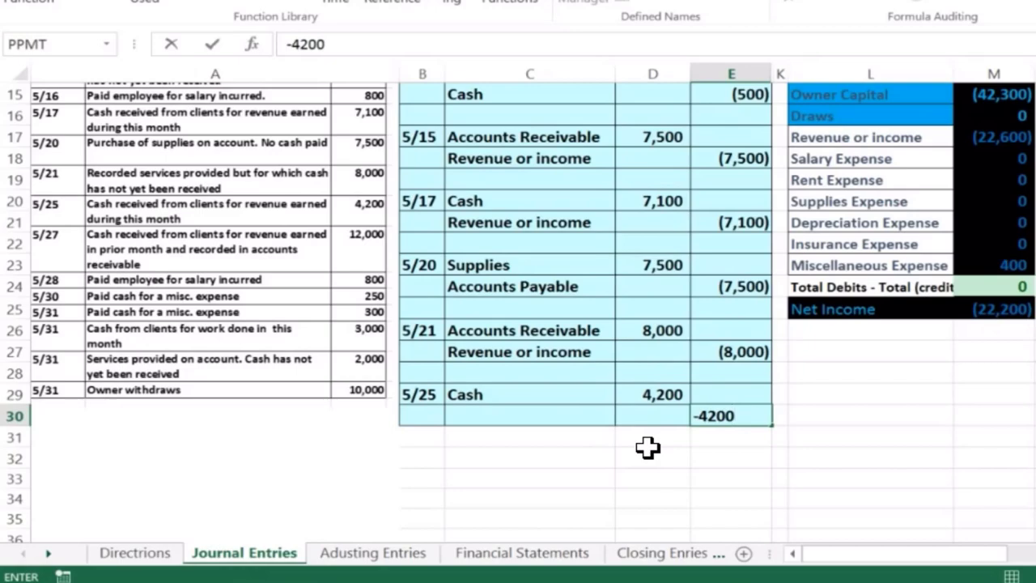
text(-4200)
key(Return)
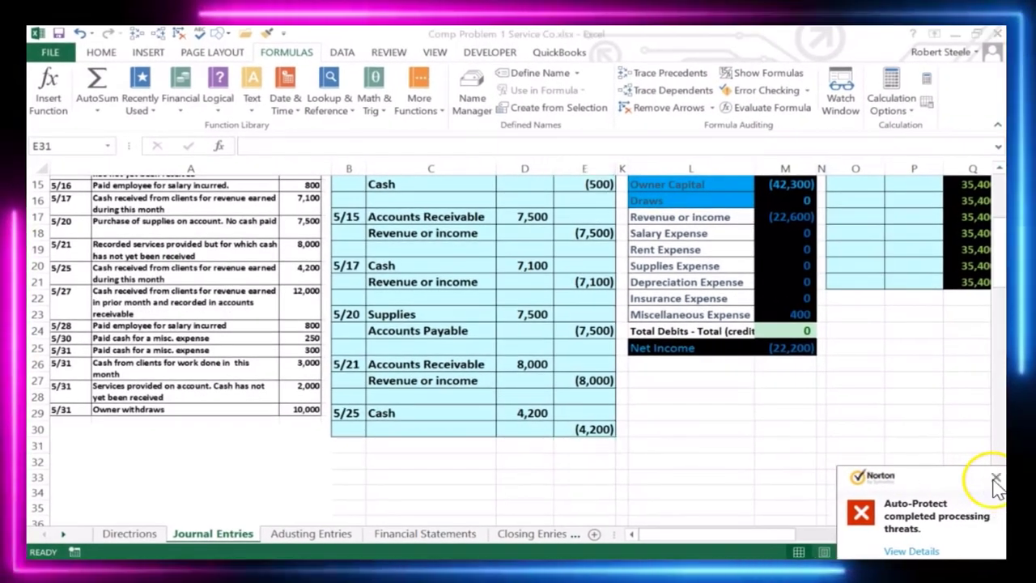
click(996, 477)
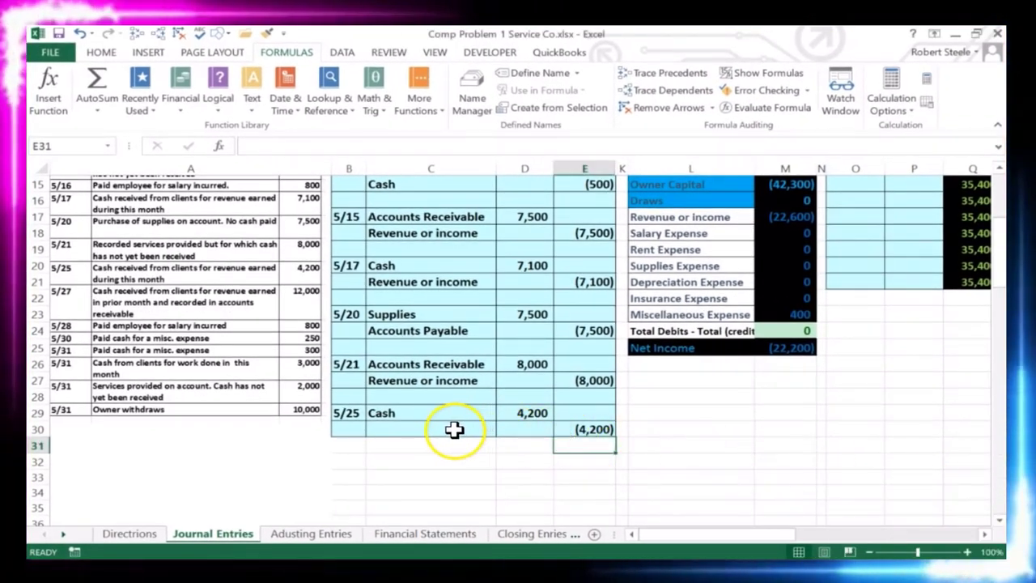
Copy Revenue or income from the trial balance and paste it as values into C30 as the 5/25 credit account.
click(454, 430)
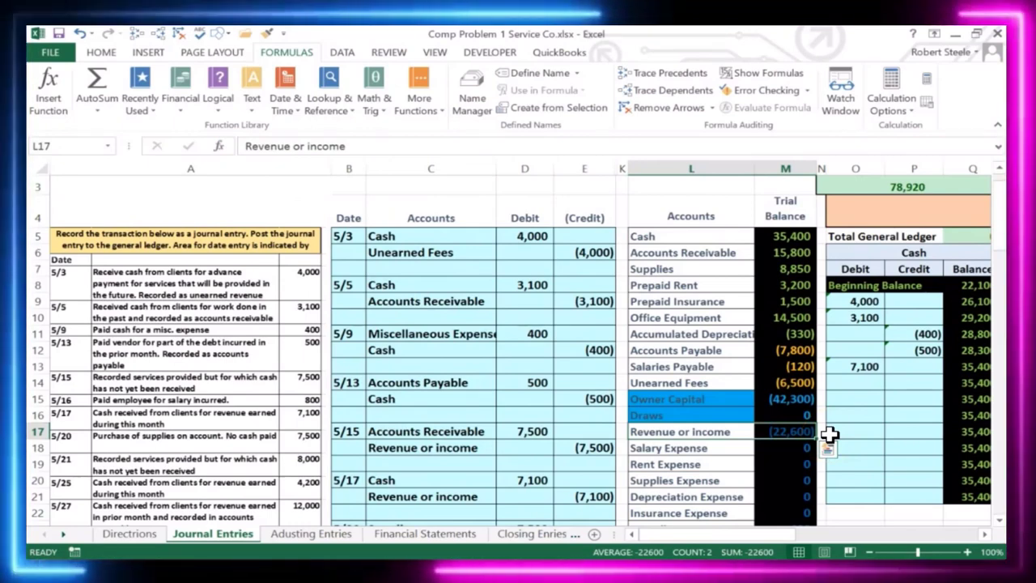
right_click(696, 432)
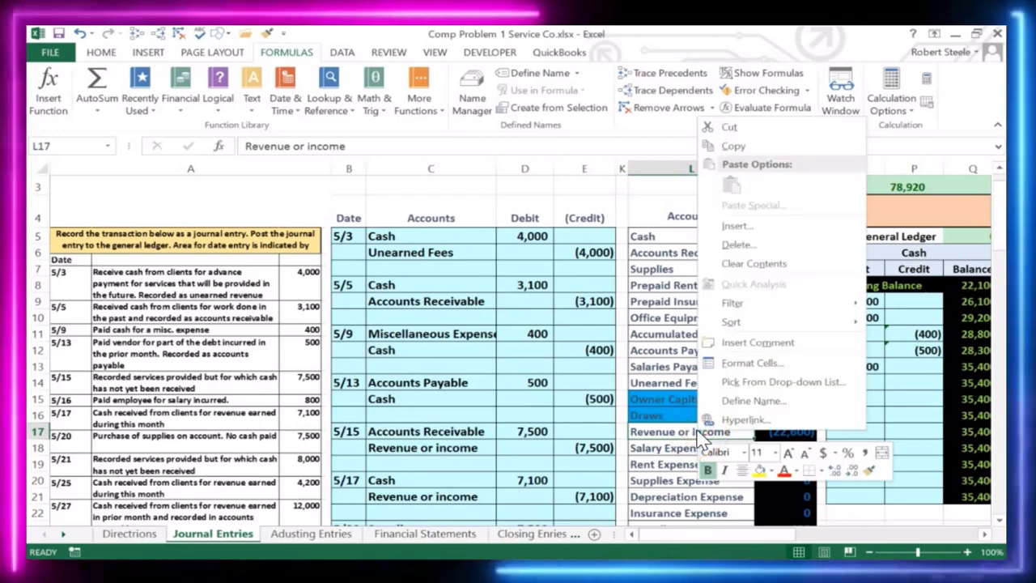
click(730, 147)
scroll(606, 316, down, 4)
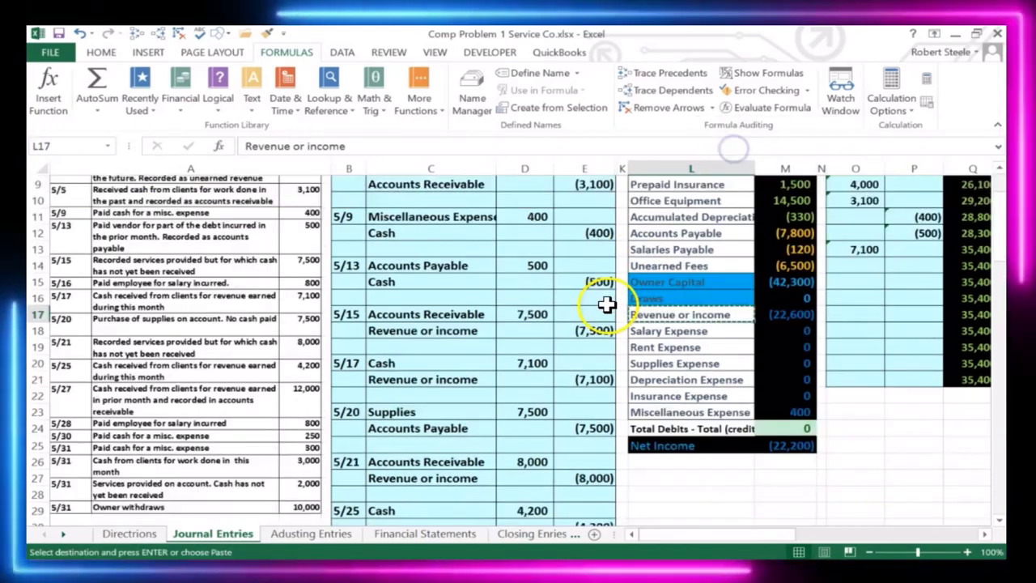
scroll(606, 318, down, 1)
click(390, 429)
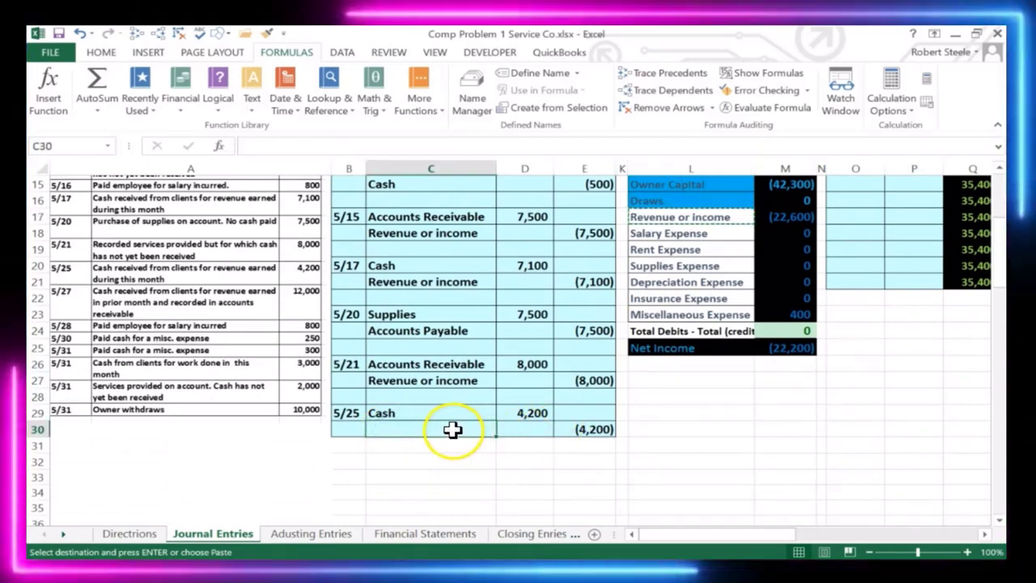
right_click(452, 429)
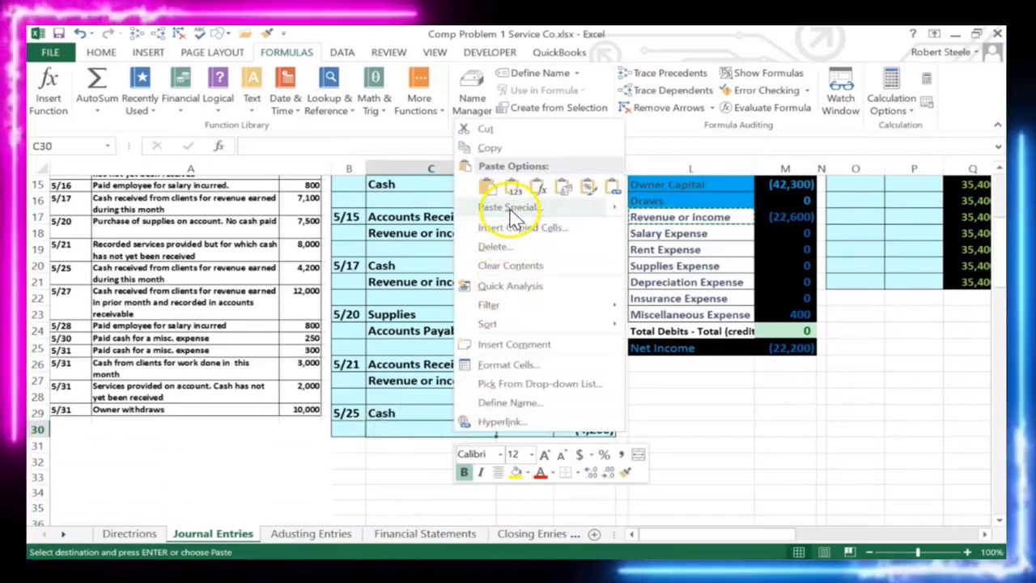
click(513, 191)
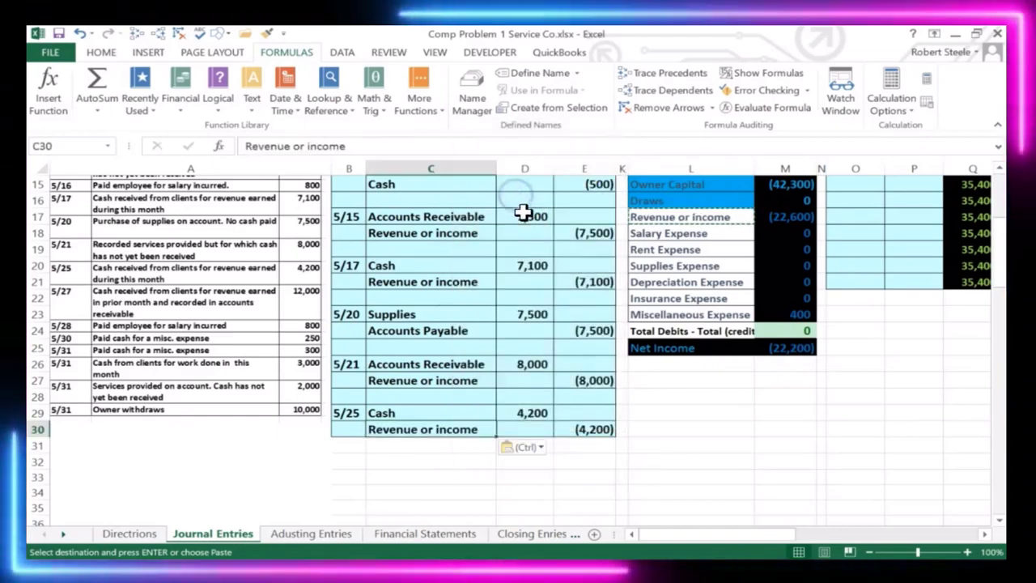
Post the 5/25 debit to the Cash ledger with =D29 in O14 and check the ledger's running balance.
click(871, 553)
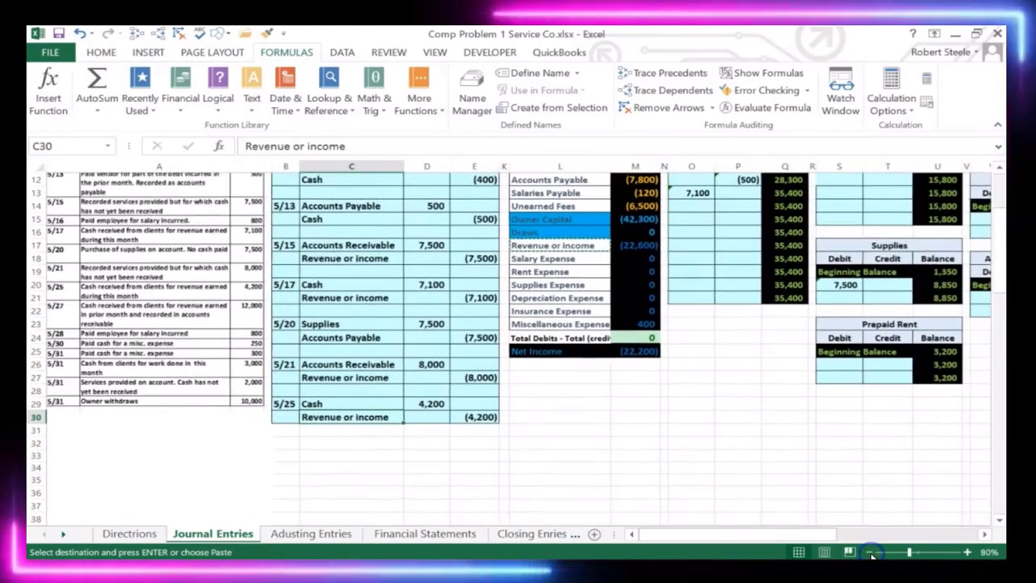
scroll(851, 433, up, 3)
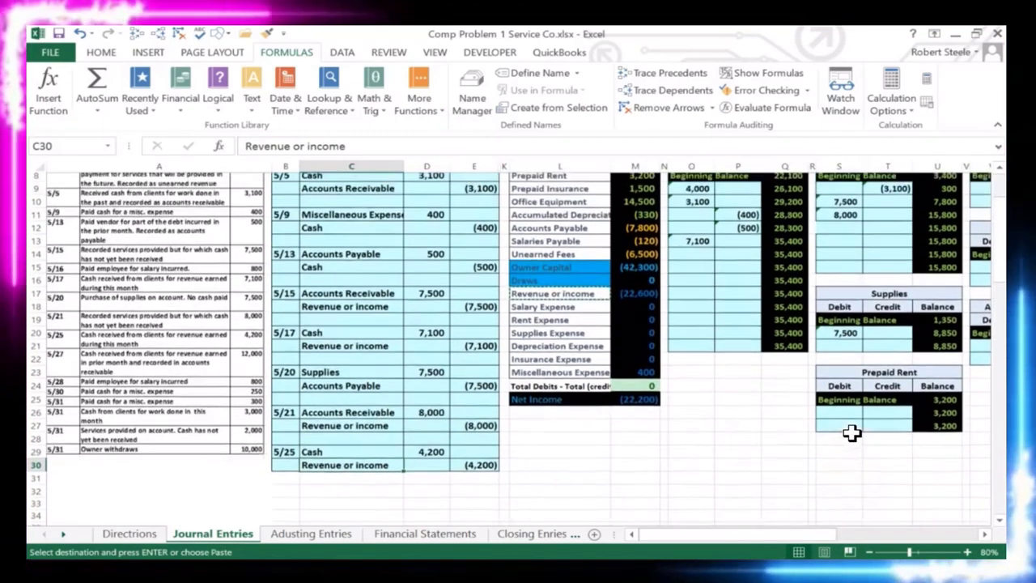
scroll(696, 287, down, 1)
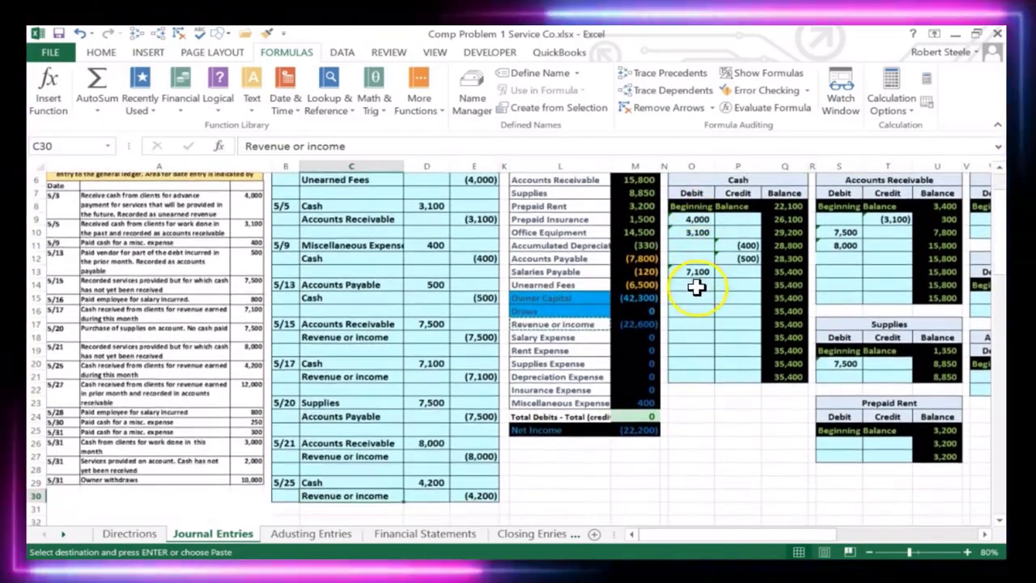
click(699, 279)
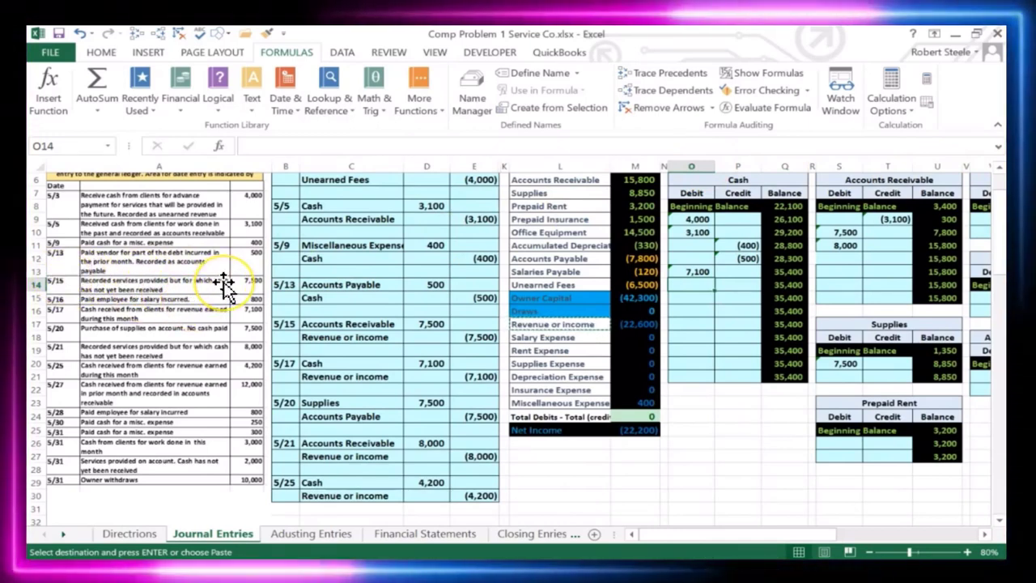
text(=)
click(423, 481)
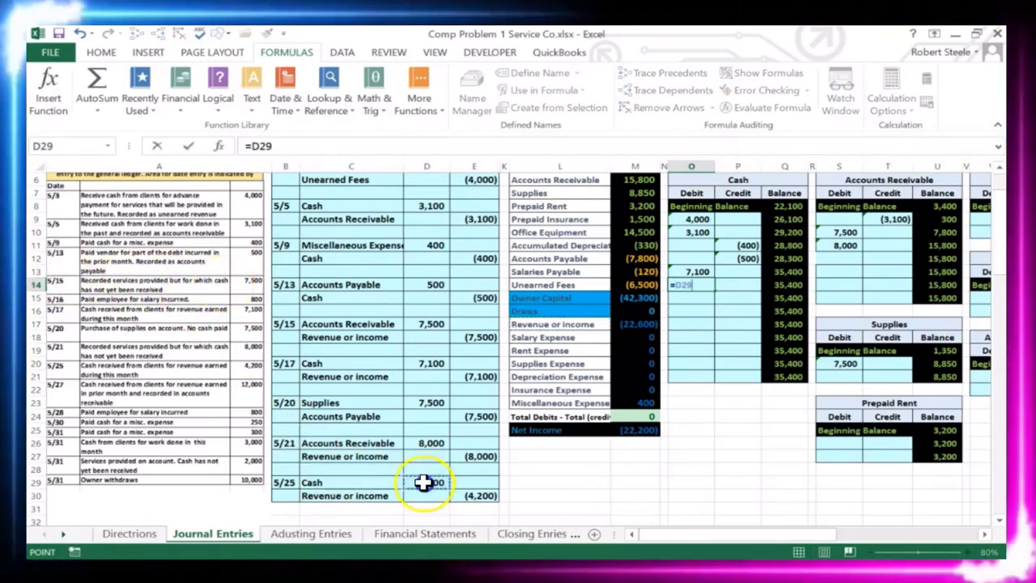
key(Return)
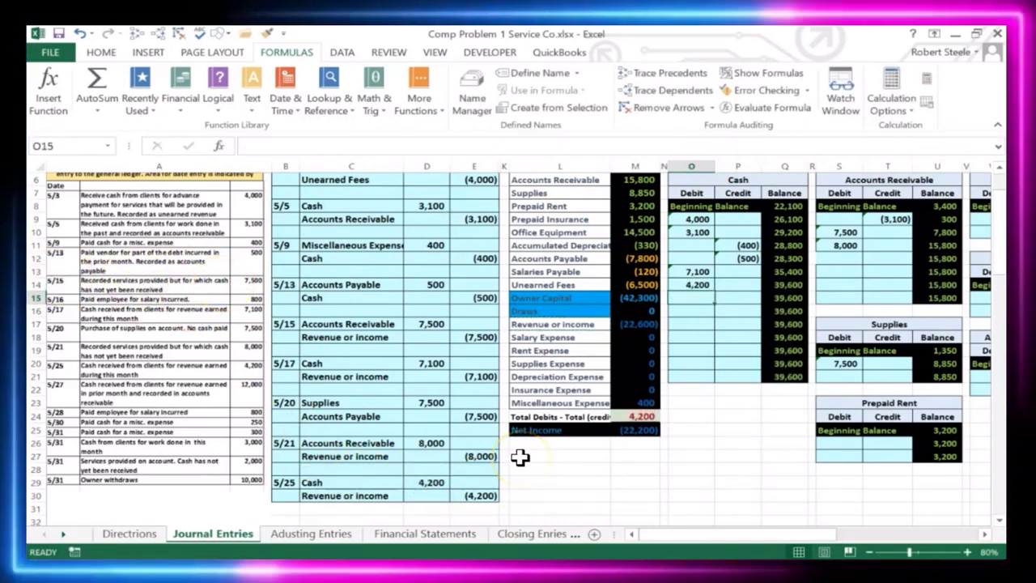
key(Right)
key(Right)
key(Up)
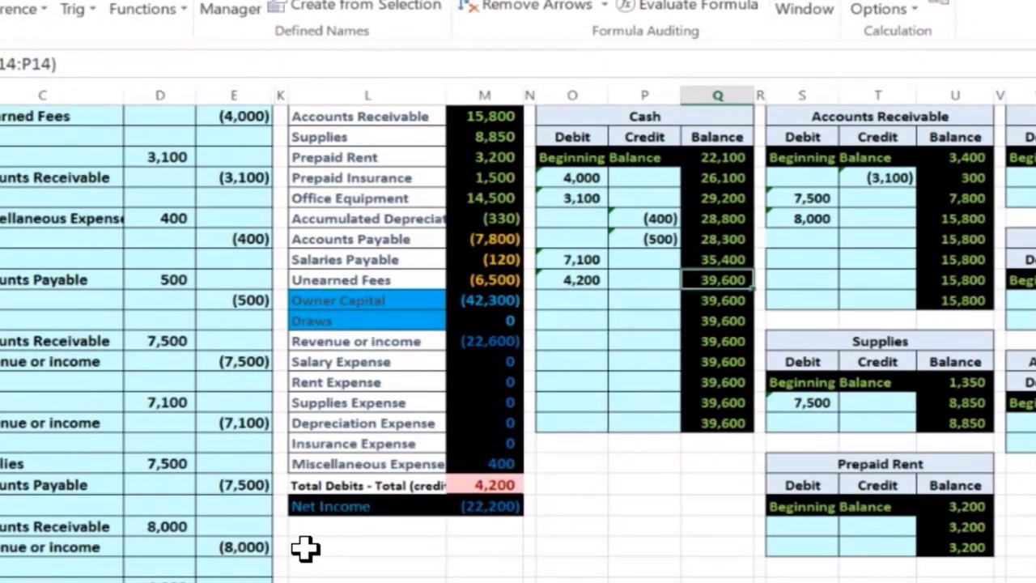
Post the 5/25 credit to the Revenue or income ledger with =E30 in AF22.
key(Right)
key(Right)
key(Right)
key(Right)
key(Right)
key(Right)
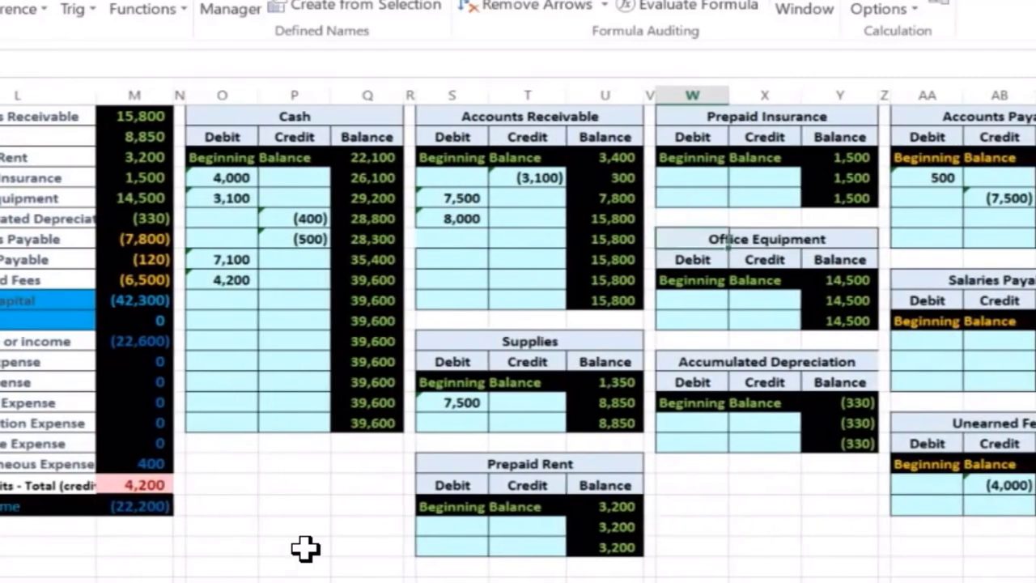
key(Up)
key(Up)
key(Up)
key(Up)
key(Up)
key(Up)
key(Up)
key(Right)
key(Right)
key(Right)
key(Right)
key(Right)
key(Right)
key(Right)
key(Right)
key(Right)
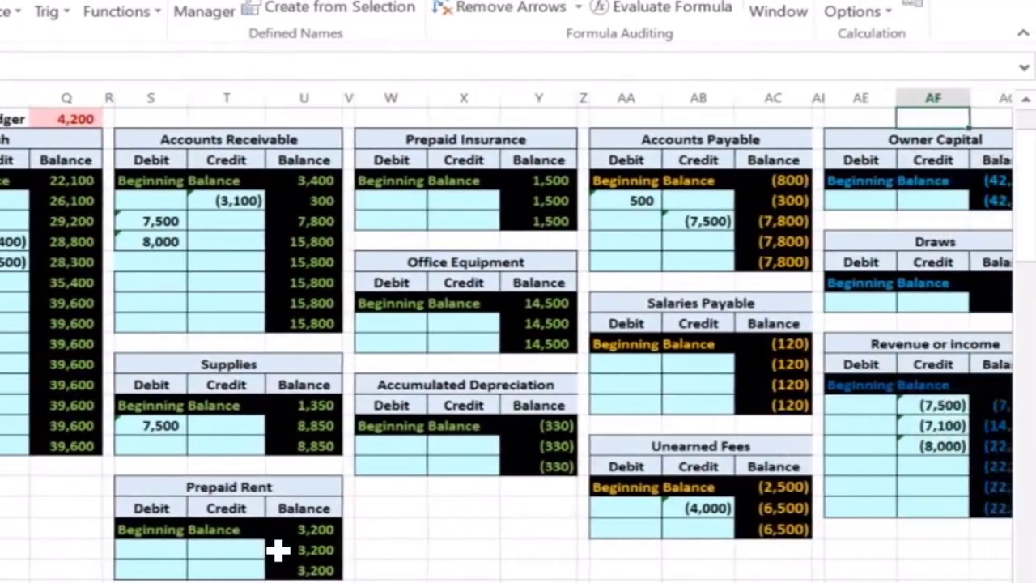
key(Right)
key(Right)
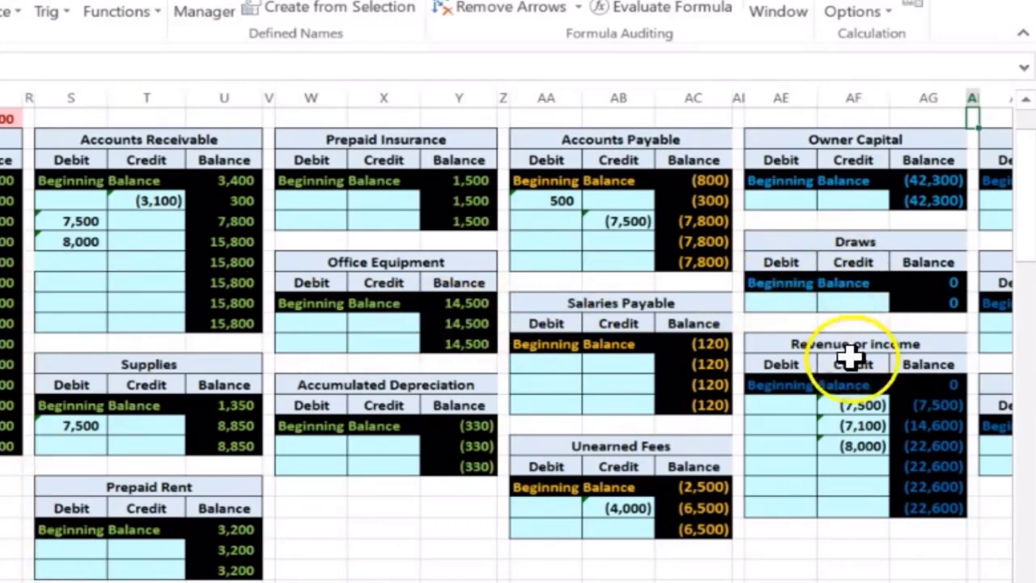
click(871, 467)
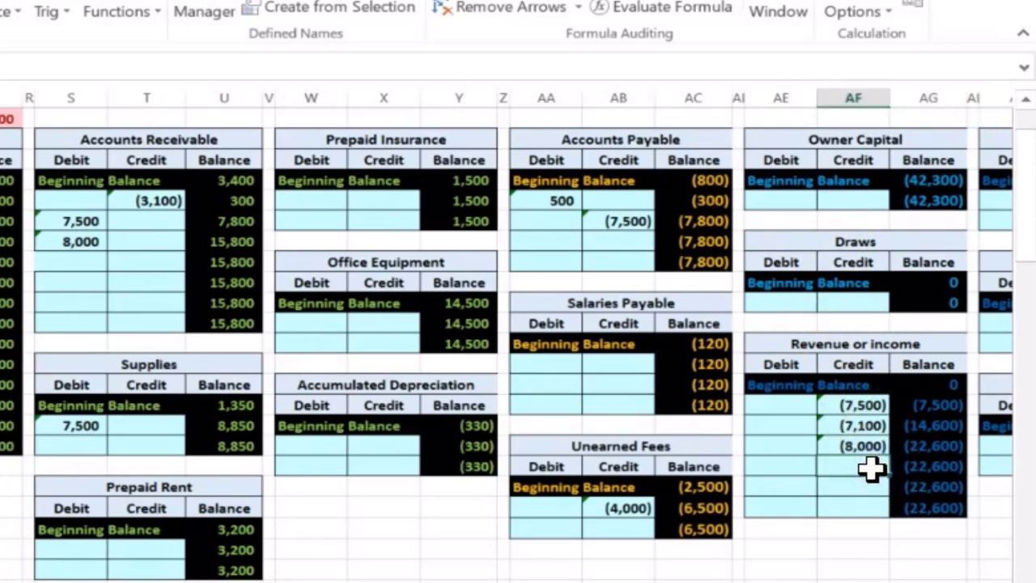
text(=)
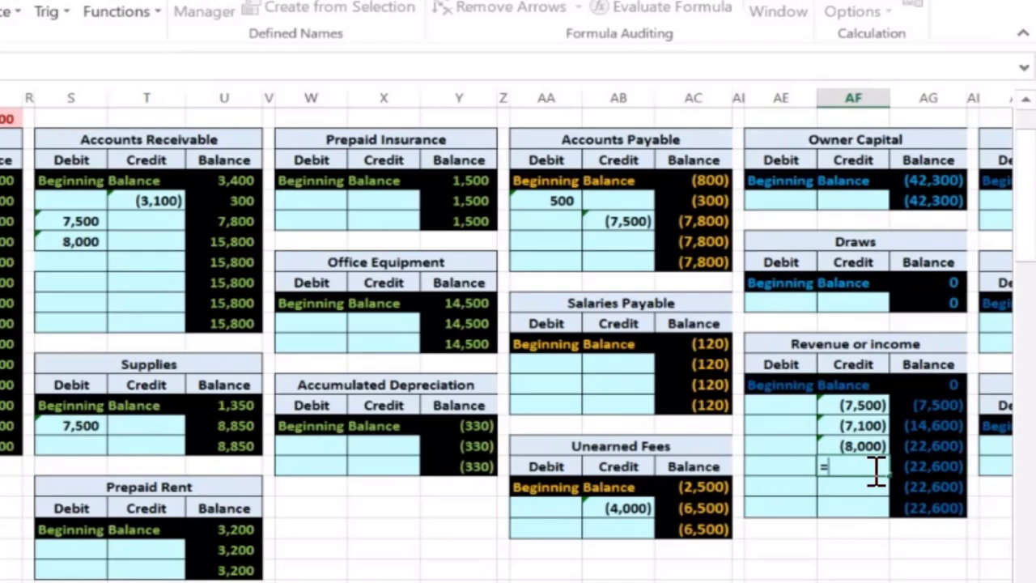
key(Left)
key(Left)
key(Left)
key(Left)
key(Left)
key(Left)
key(Left)
key(Left)
key(Left)
key(Left)
key(Left)
key(Left)
key(Left)
key(Left)
key(Left)
key(Left)
key(Left)
key(Left)
key(Left)
key(Left)
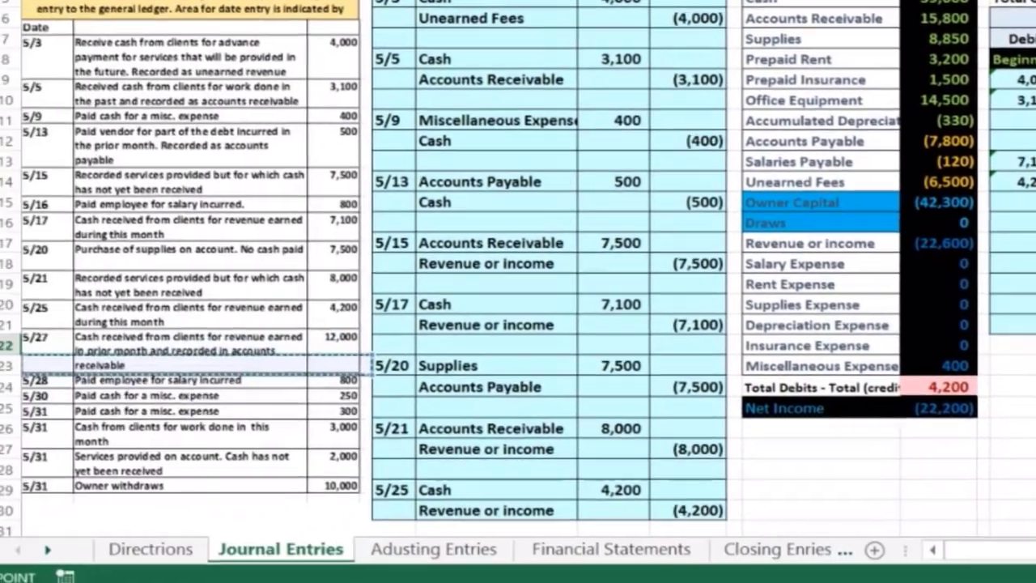
key(Down)
key(Down)
key(Down)
key(Down)
key(Down)
key(Down)
key(Down)
key(Down)
key(Down)
key(Down)
key(Down)
key(Down)
key(Down)
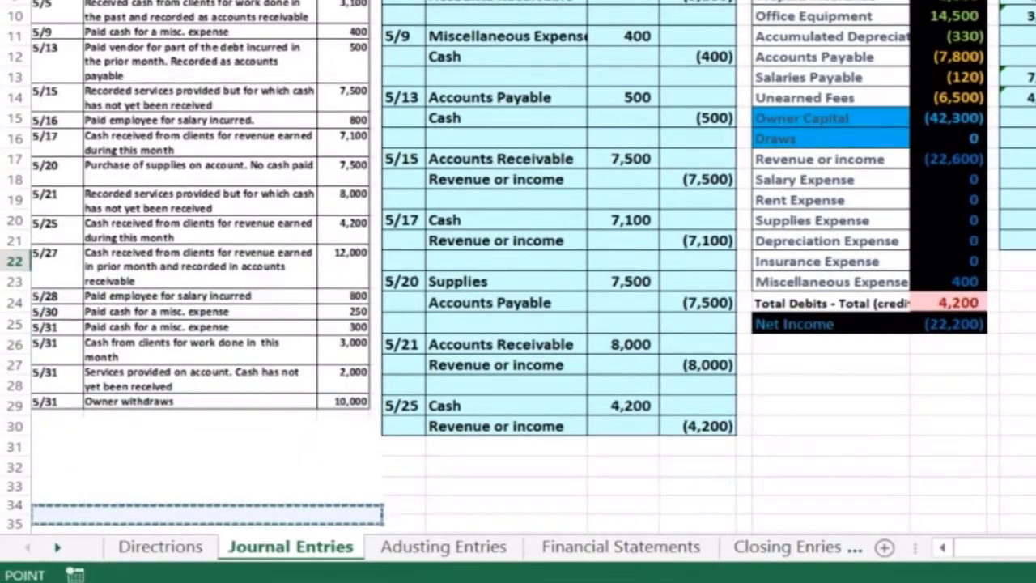
key(Right)
key(Right)
key(Right)
key(Right)
key(Right)
key(Right)
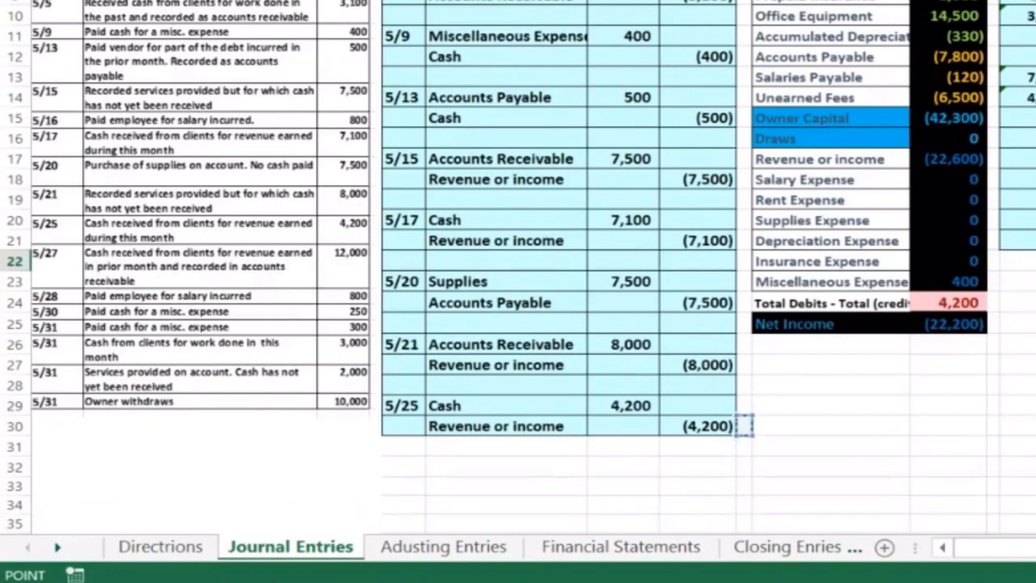
key(Return)
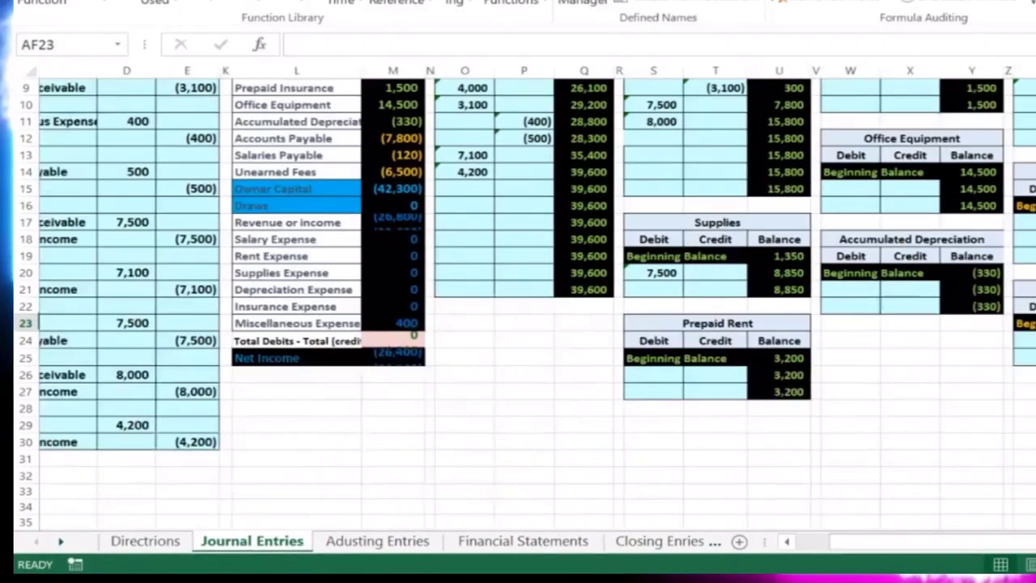
Check the Revenue or income ledger's running balance, then the net income and revenue amounts in the trial balance.
key(Up)
key(Right)
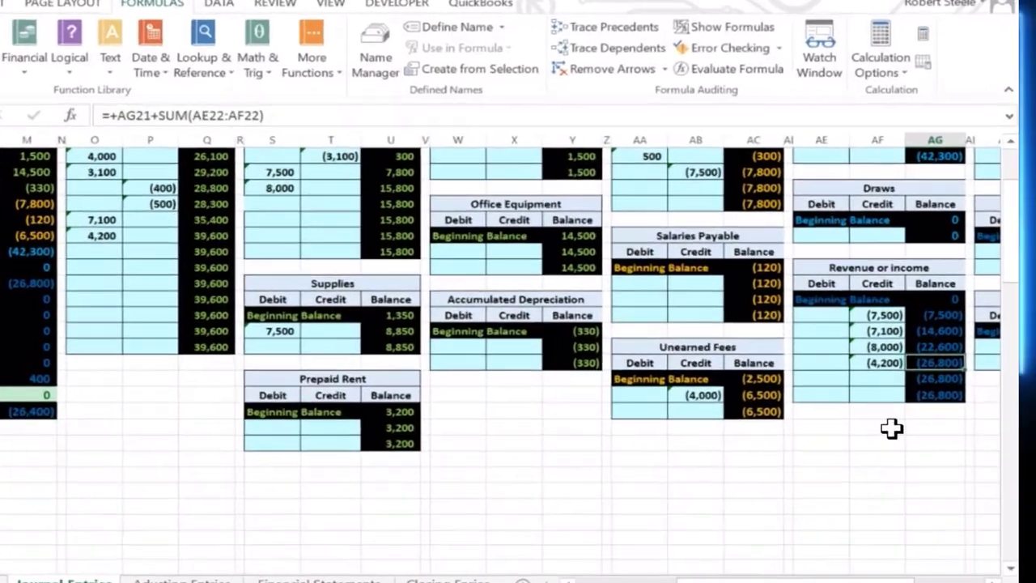
key(Left)
key(Left)
key(Left)
key(Left)
key(Left)
key(Left)
key(Left)
key(Left)
key(Left)
key(Left)
key(Left)
key(Left)
key(Left)
key(Left)
key(Left)
key(Left)
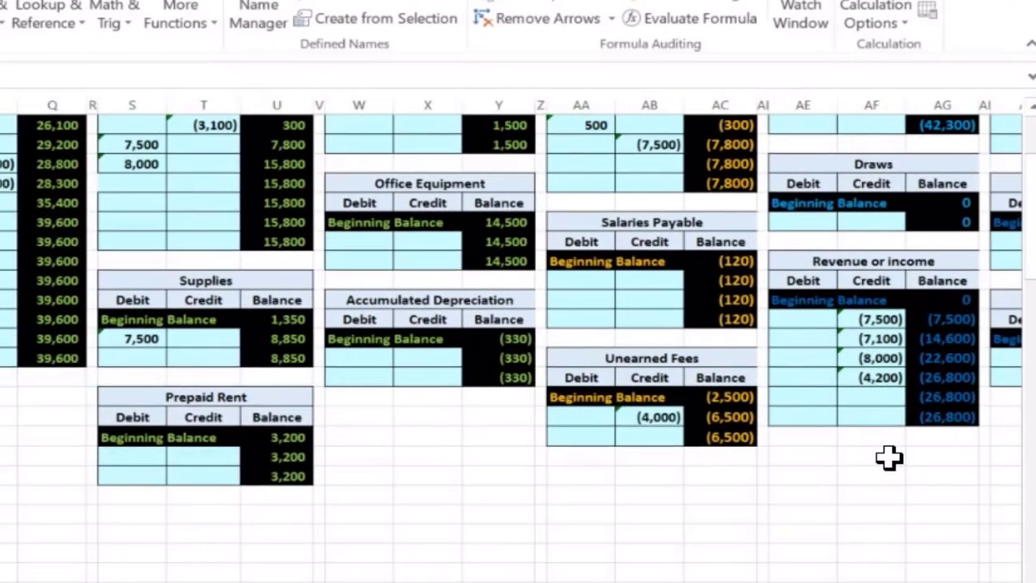
key(Left)
key(Left)
key(Left)
key(Left)
key(Down)
key(Down)
key(Down)
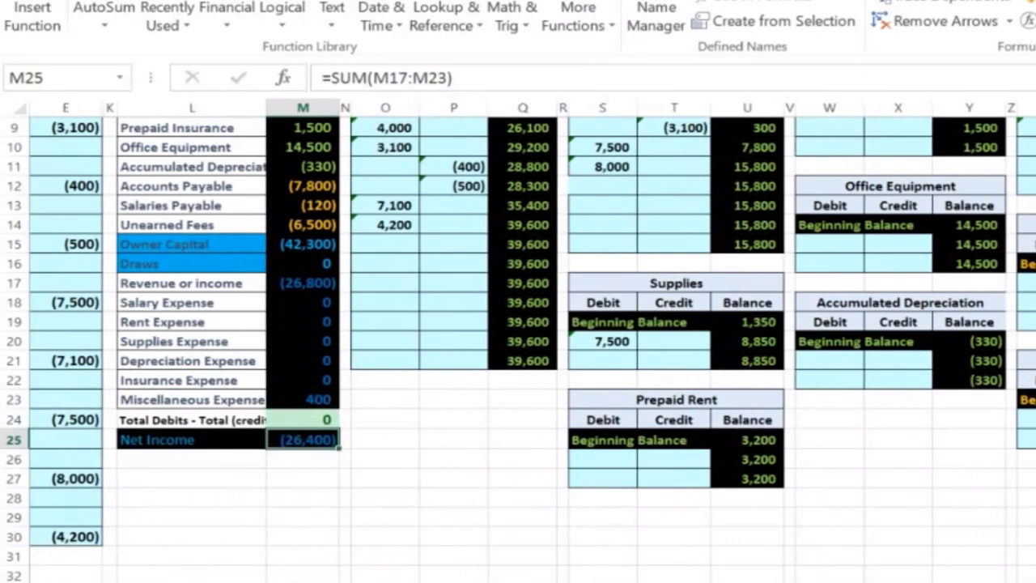
key(Up)
key(Up)
key(Up)
key(Up)
key(Up)
key(Up)
key(Up)
key(Up)
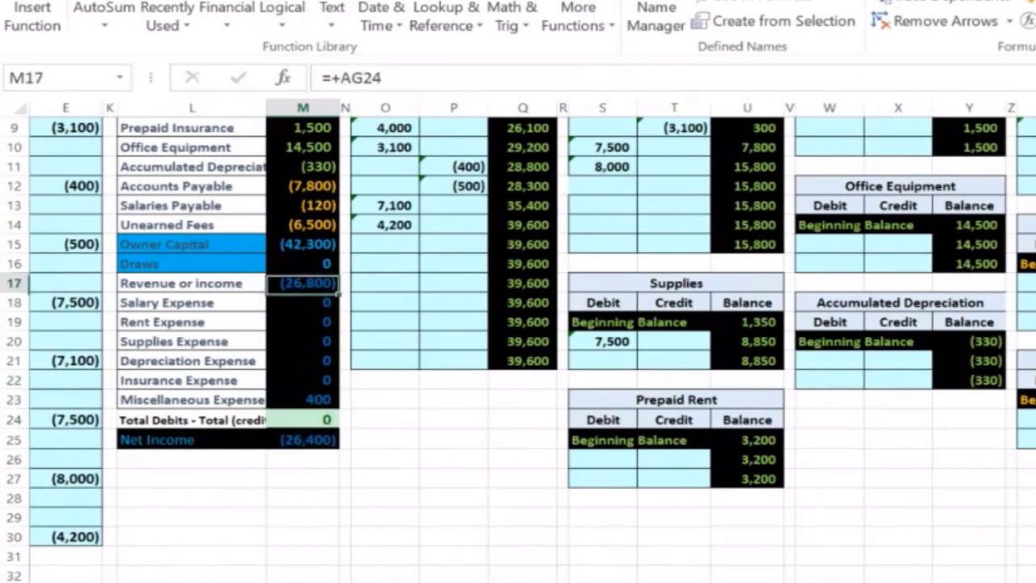
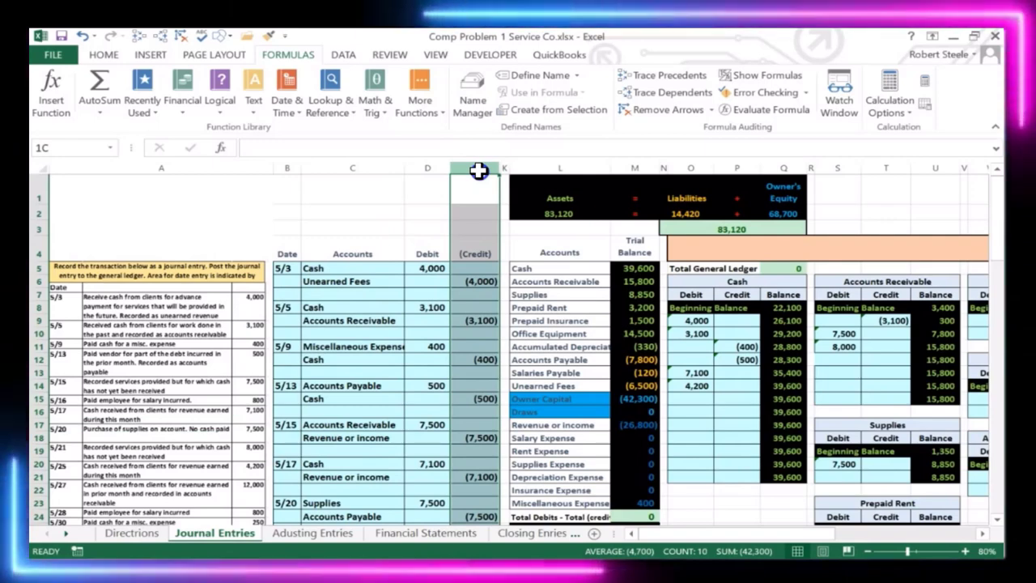
Unhide the second set of journal entry columns between columns E and K.
drag(478, 170, 536, 168)
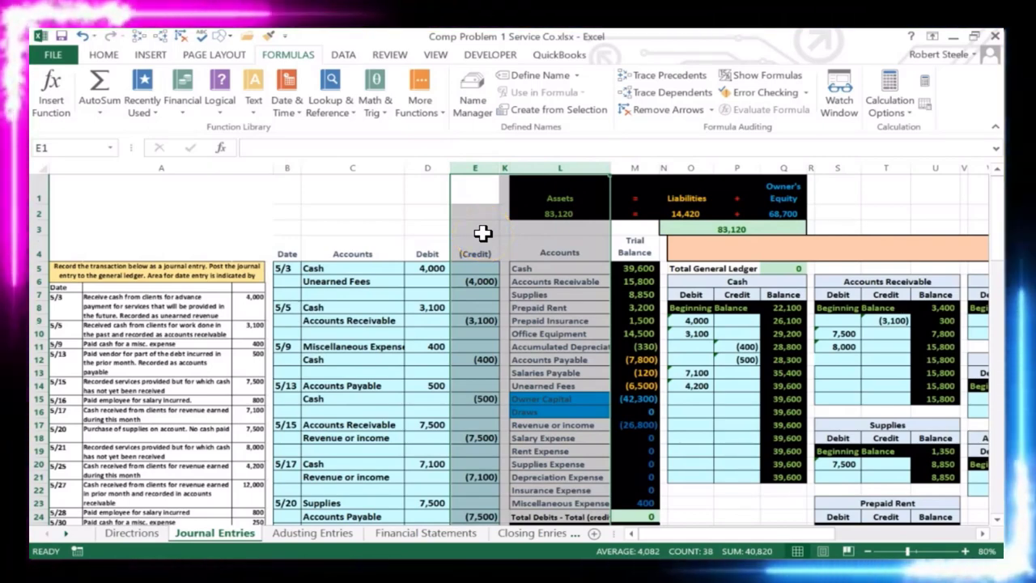
right_click(482, 233)
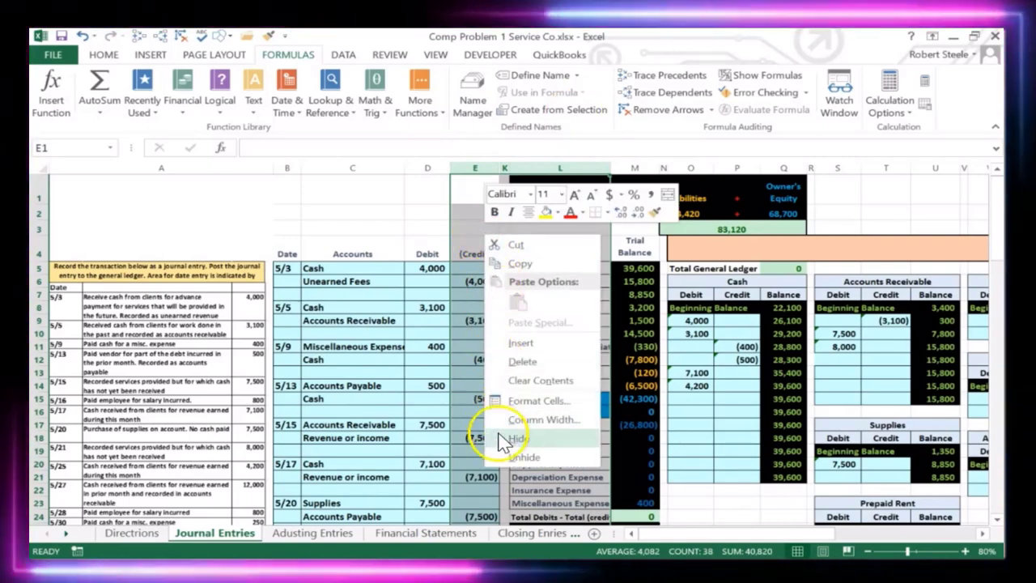
click(519, 458)
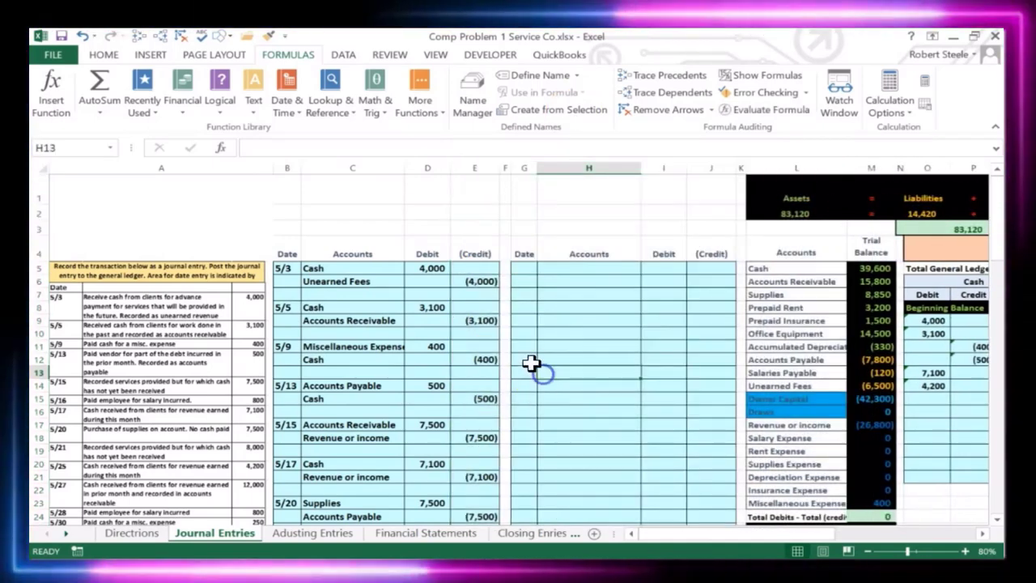
Enter the date 5/27 in G5 to start the next journal entry.
click(529, 269)
scroll(529, 278, down, 2)
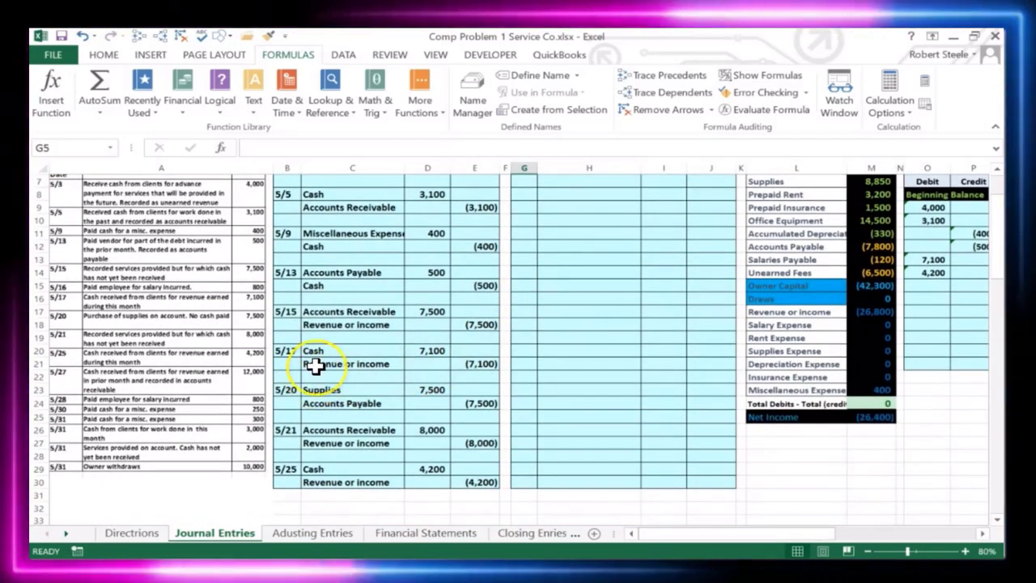
text(5/27)
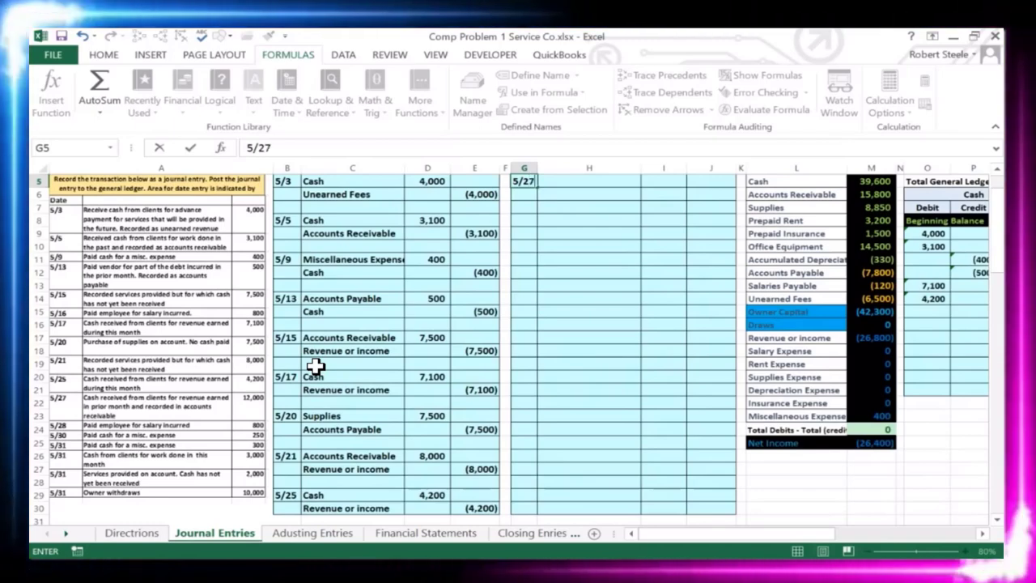
key(Return)
scroll(316, 367, up, 1)
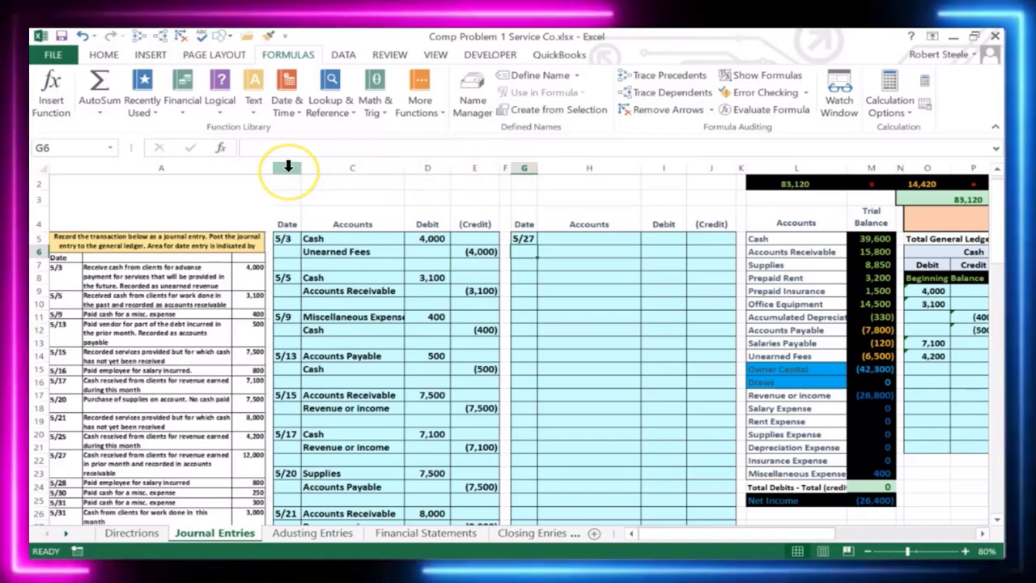
Hide the completed journal entry columns B through F.
click(288, 167)
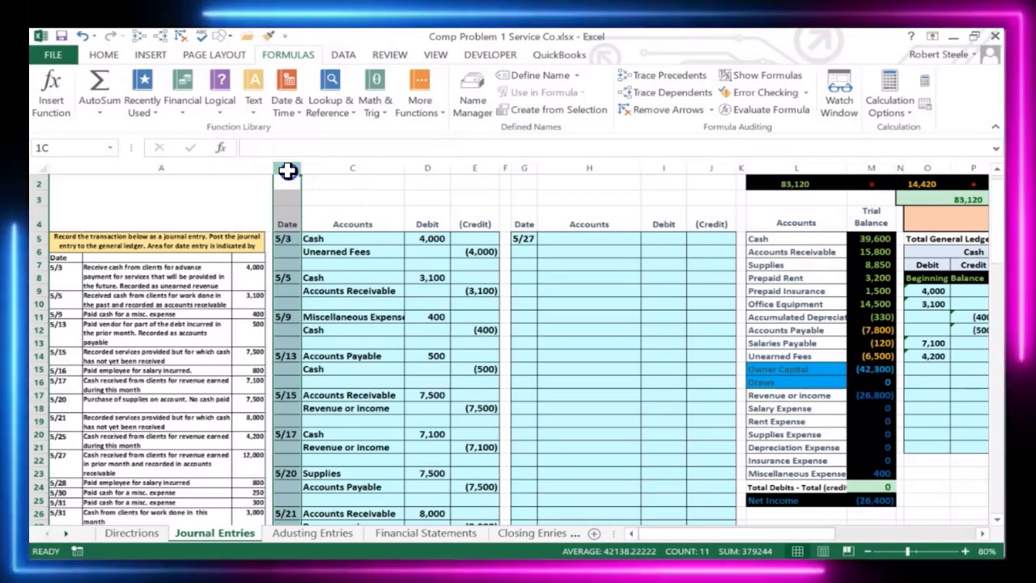
drag(293, 169, 499, 167)
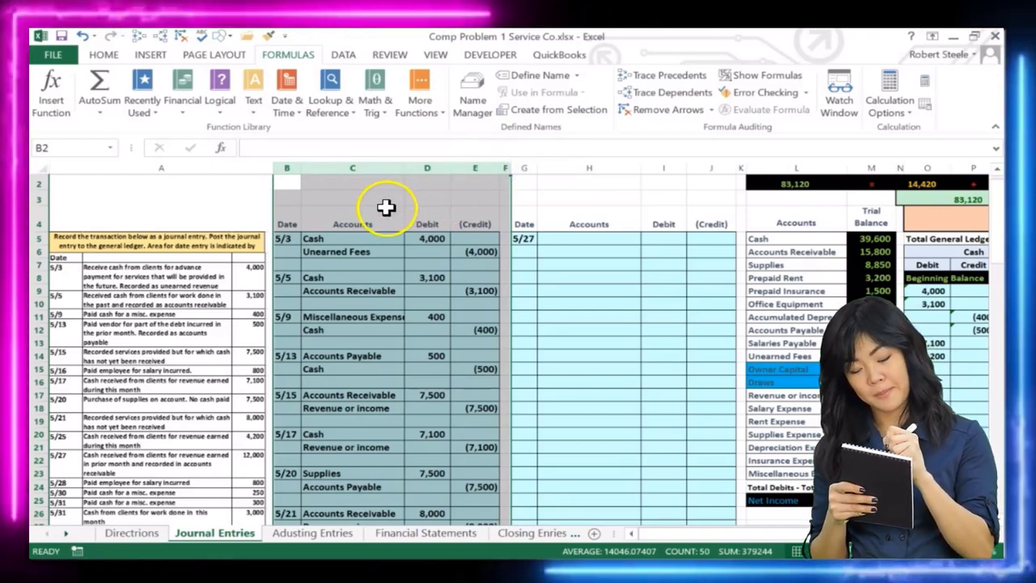
right_click(387, 209)
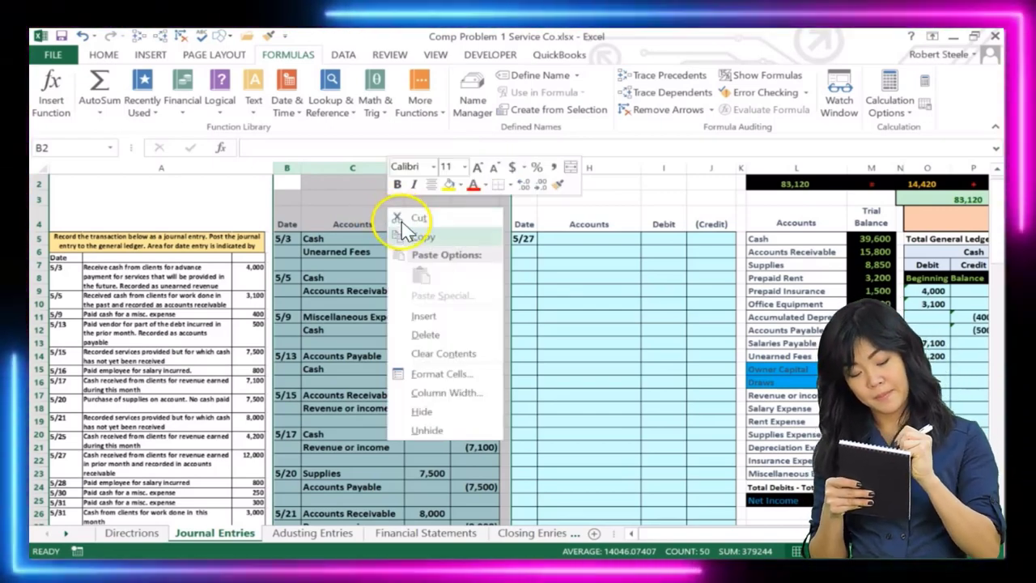
click(422, 412)
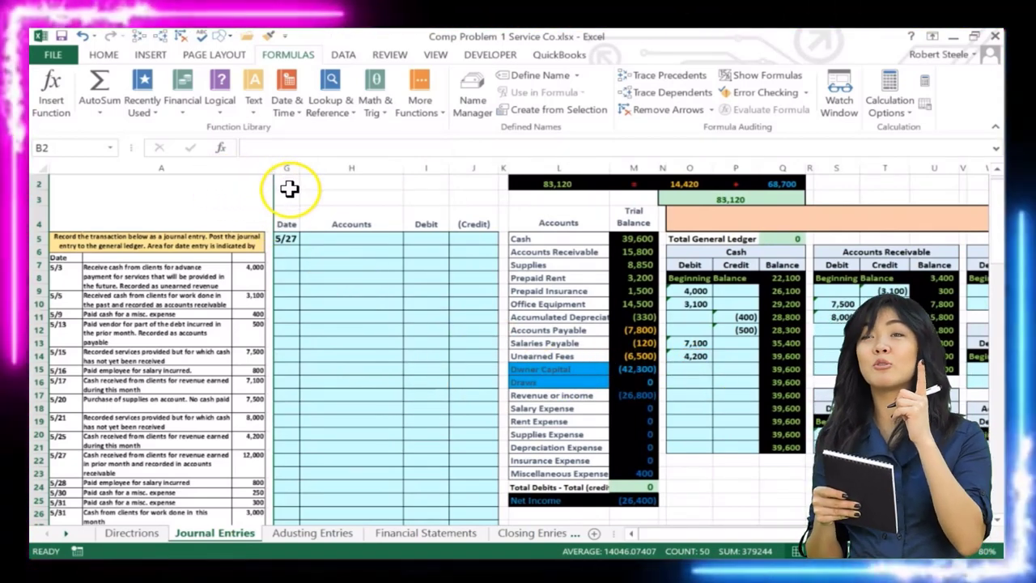
Copy Cash from the trial balance accounts and paste it as values into H5 as the 5/27 debit account.
click(327, 248)
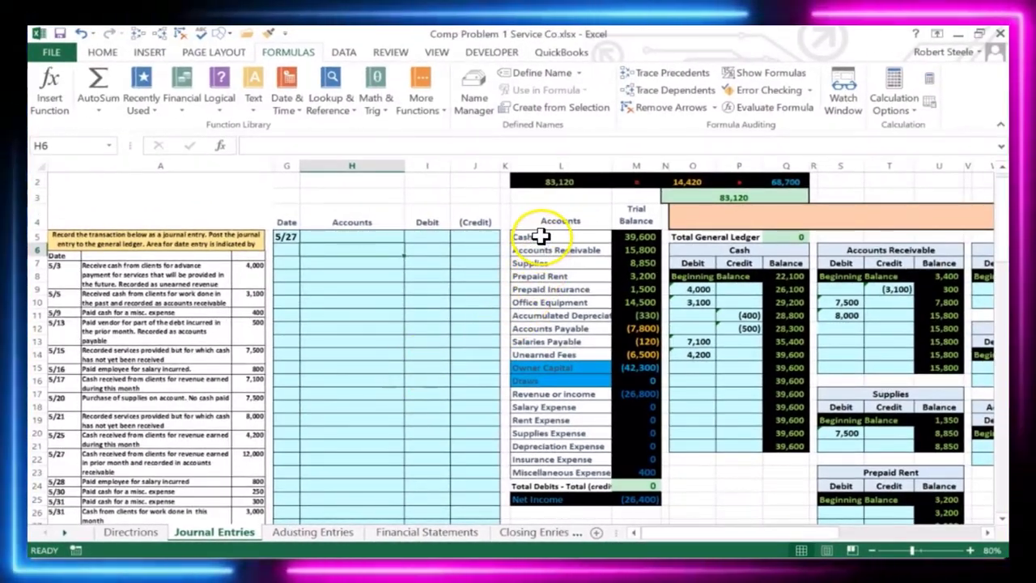
drag(535, 236, 619, 236)
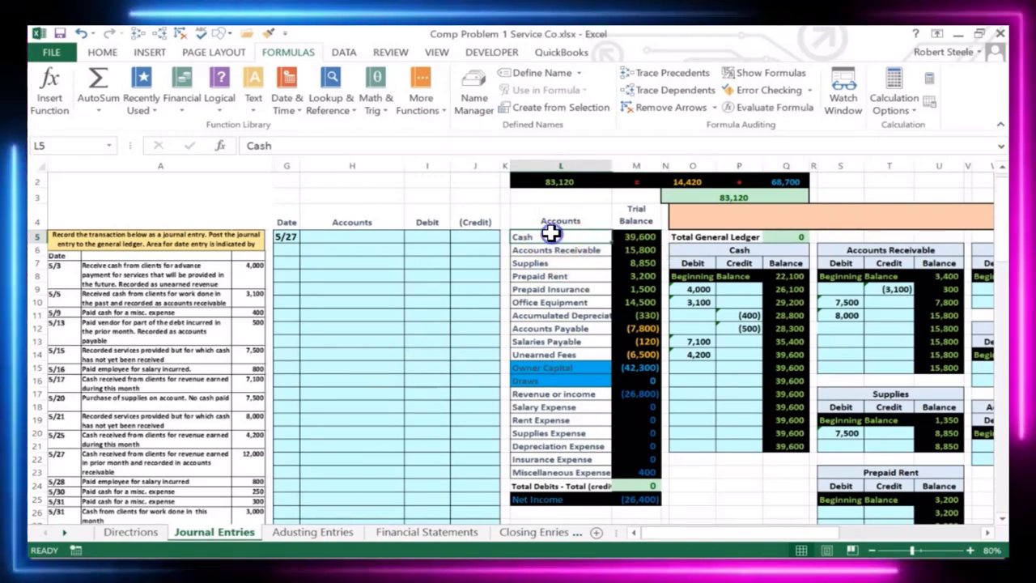
right_click(551, 234)
click(567, 262)
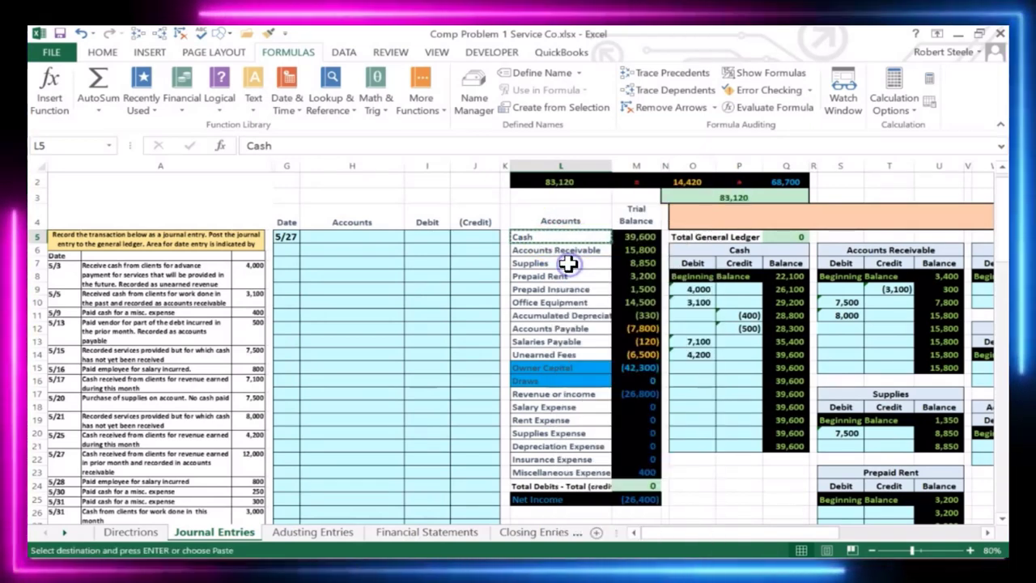
click(331, 237)
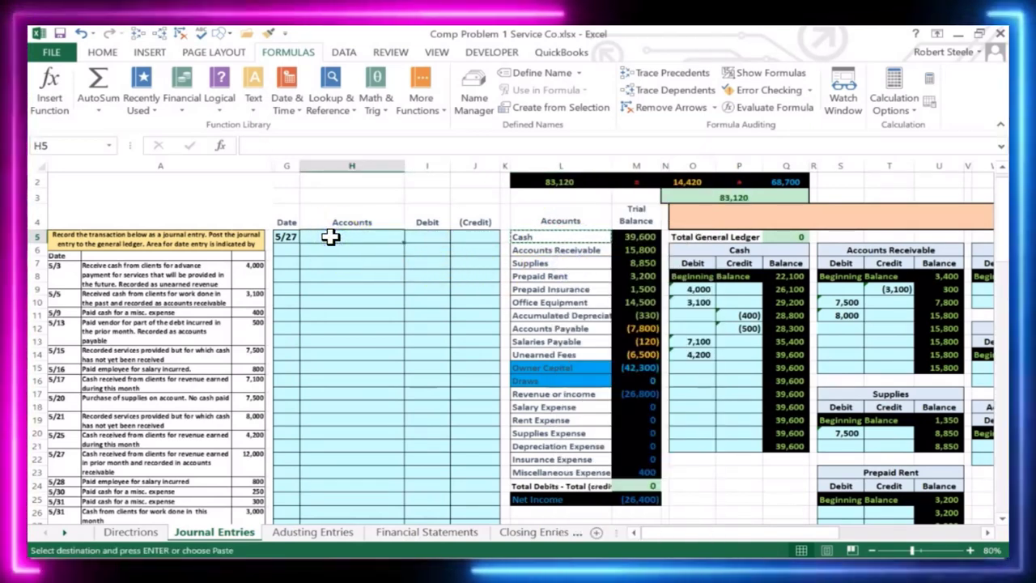
right_click(331, 236)
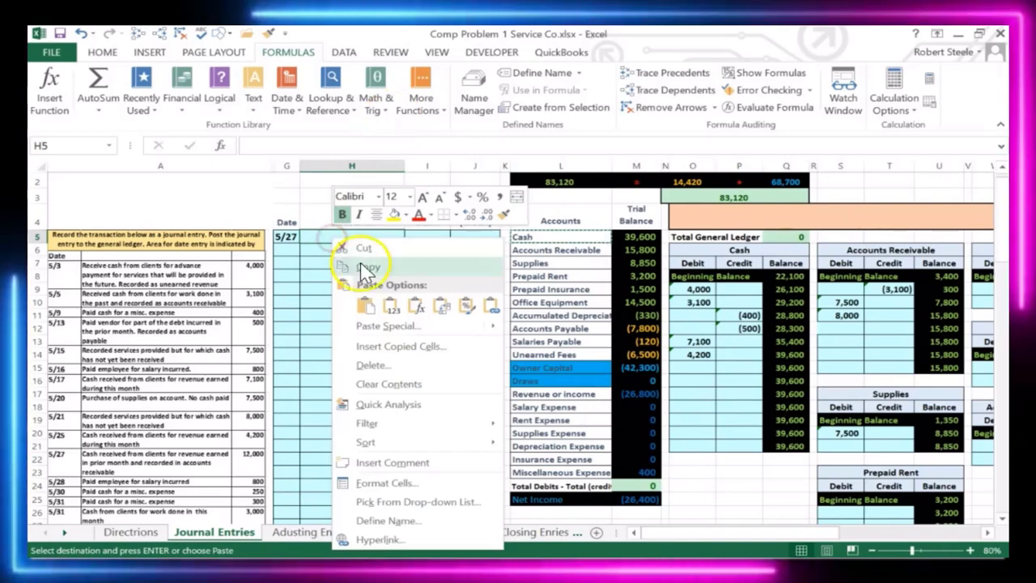
click(390, 305)
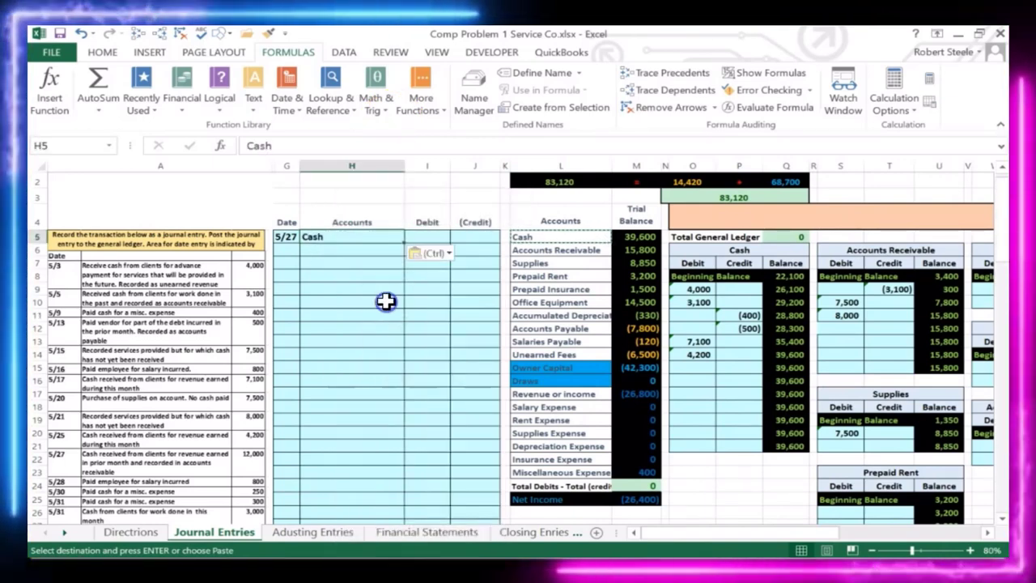
Enter the 5/27 debit of 12,000 in I5 and the credit of -12000 in J6, and check the Accounts Receivable trial balance amount.
key(Tab)
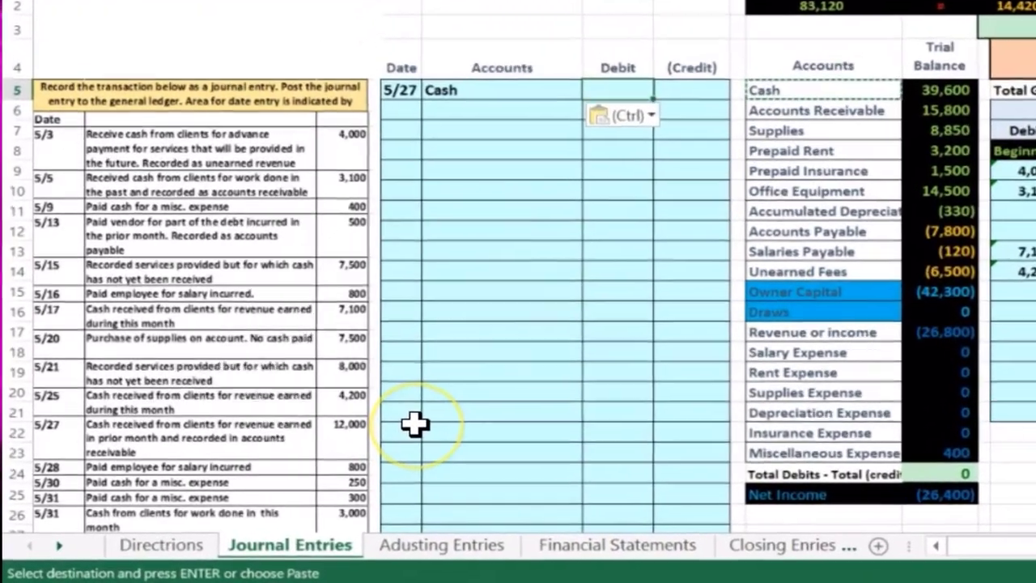
text(12,000)
key(Return)
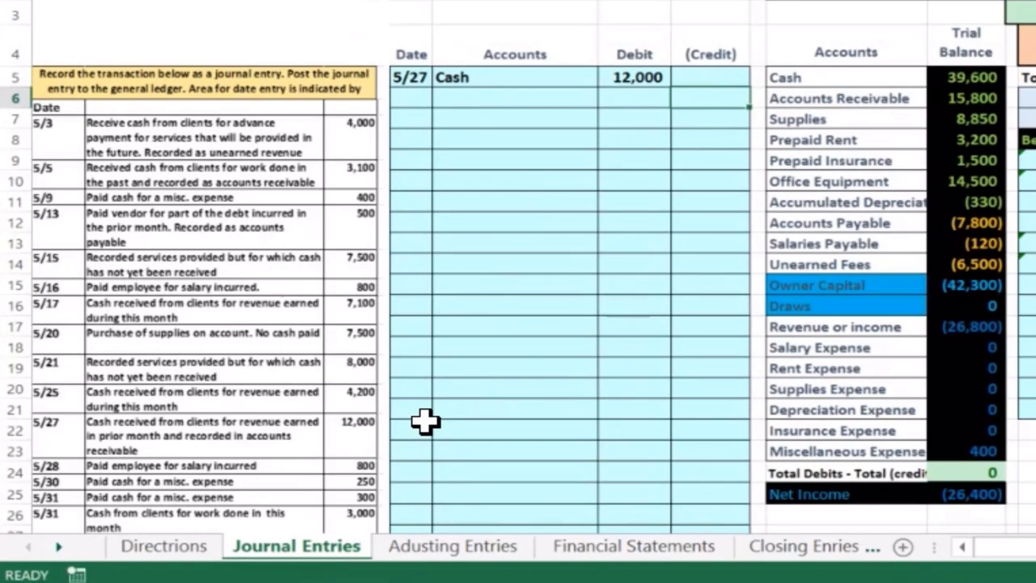
text(-1200)
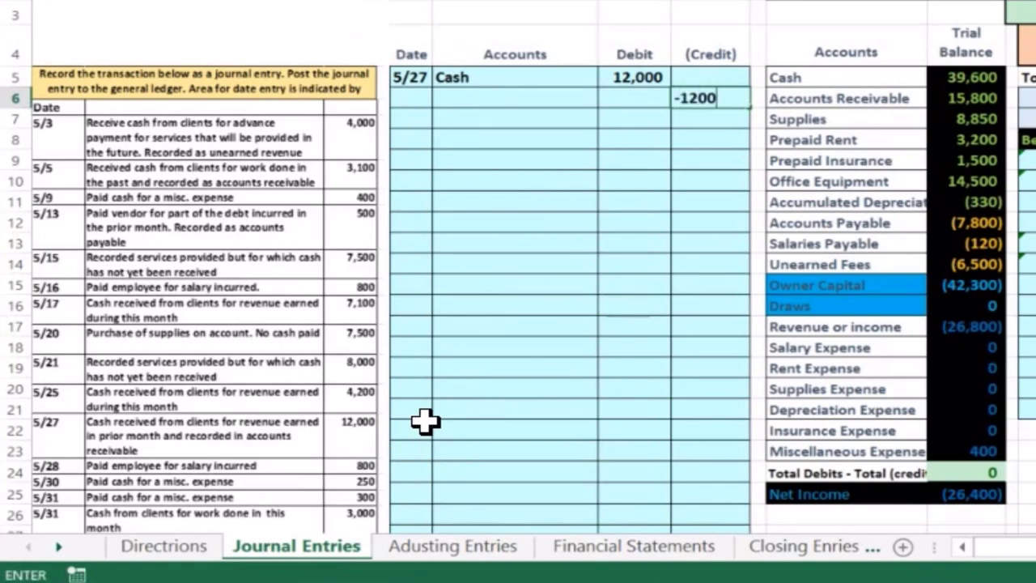
text(0)
key(Return)
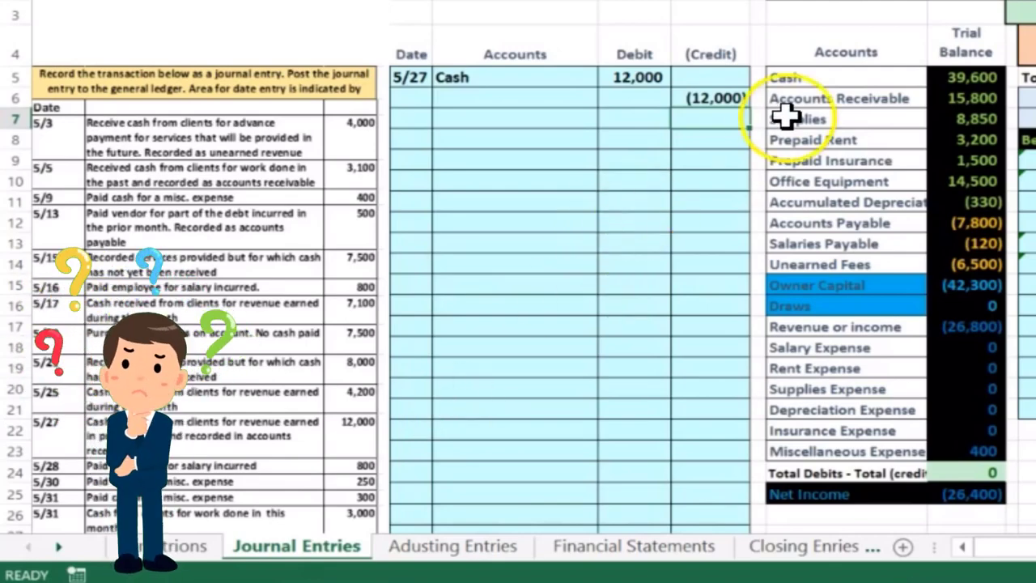
drag(790, 101, 955, 98)
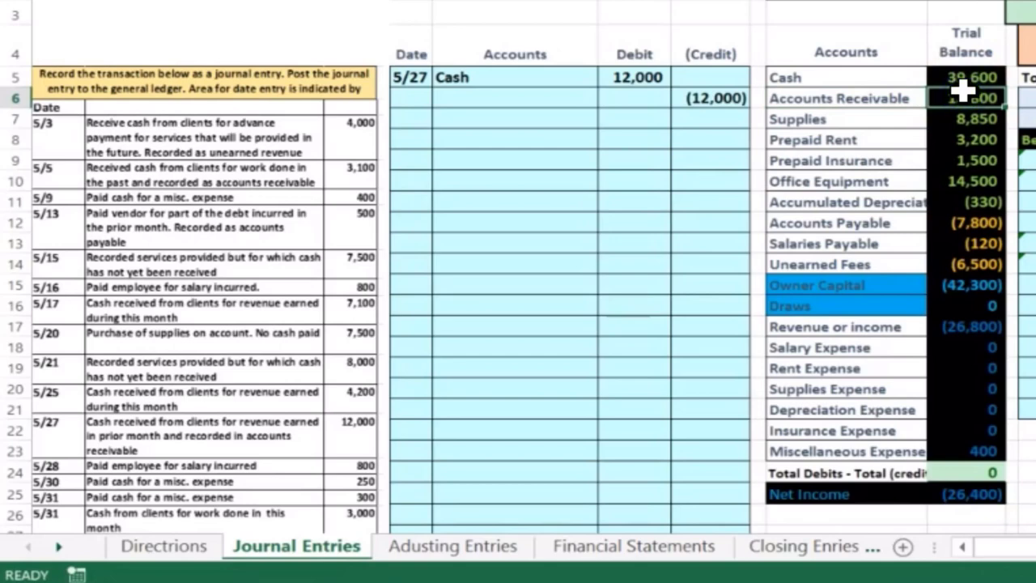
Copy Accounts Receivable from the trial balance accounts and paste it as values into H6 as the 5/27 credit account.
click(771, 97)
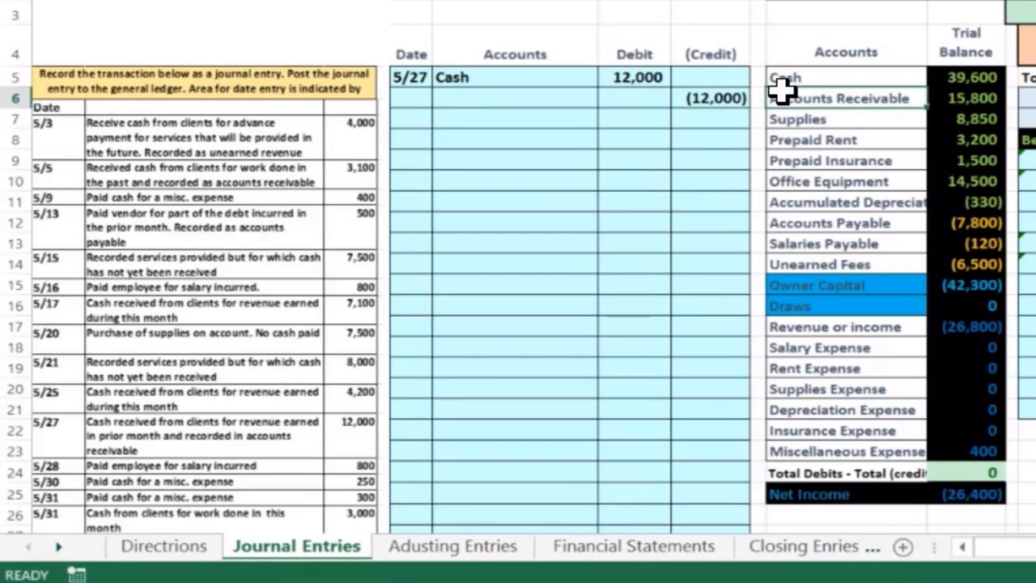
right_click(782, 85)
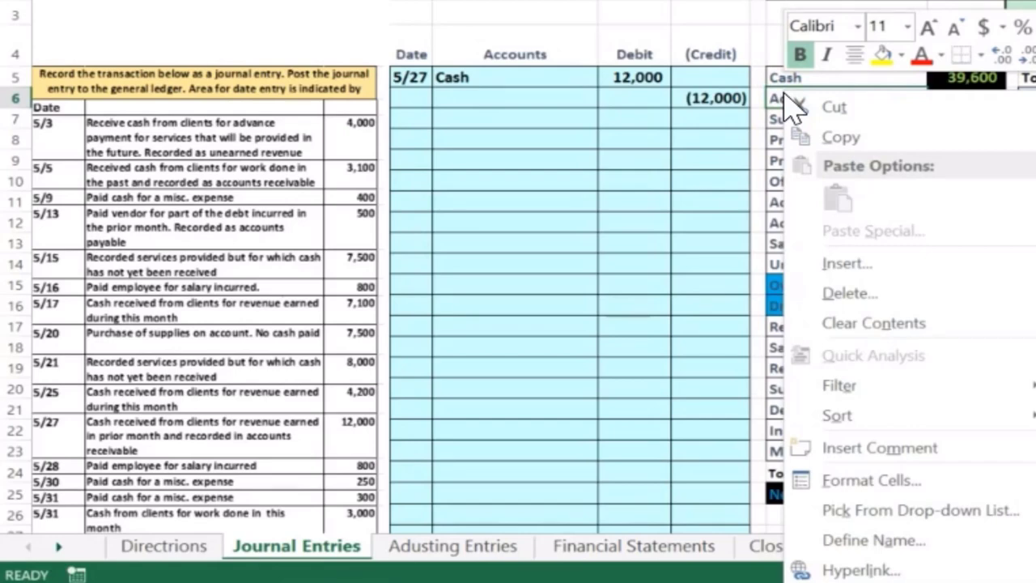
click(813, 135)
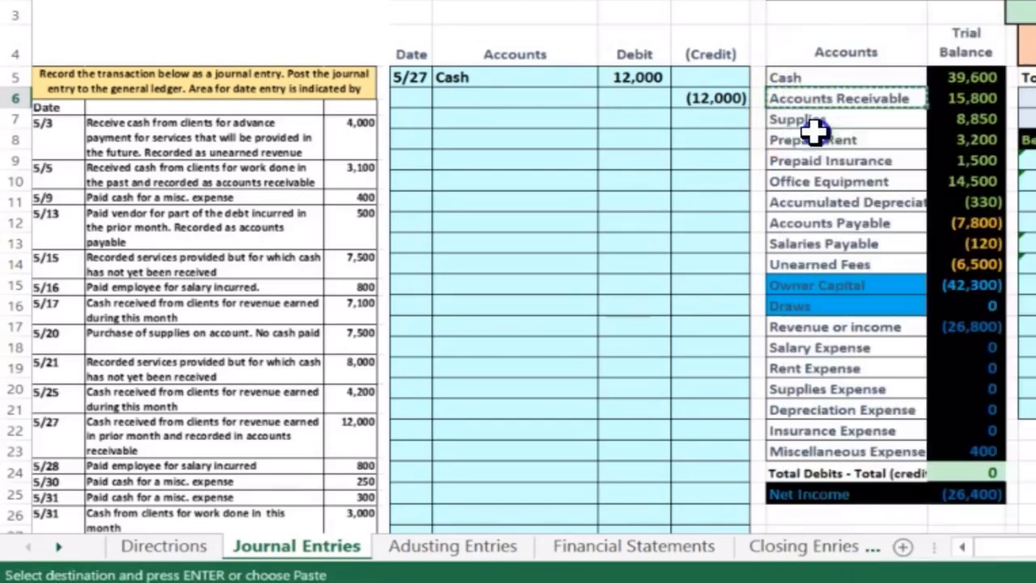
right_click(492, 94)
click(586, 198)
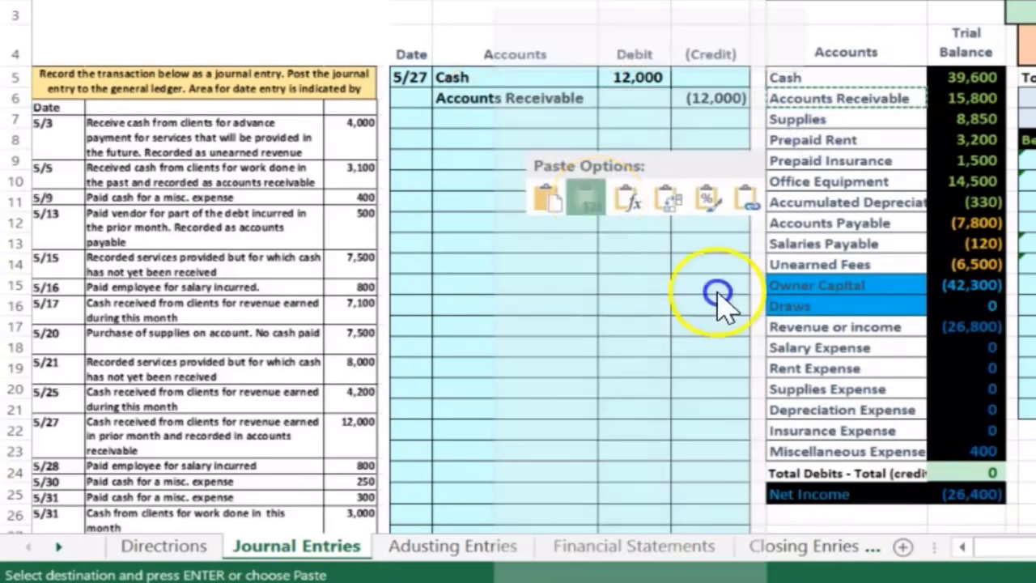
Post the 5/27 Cash debit to the Cash ledger by linking O15 to I5.
click(647, 77)
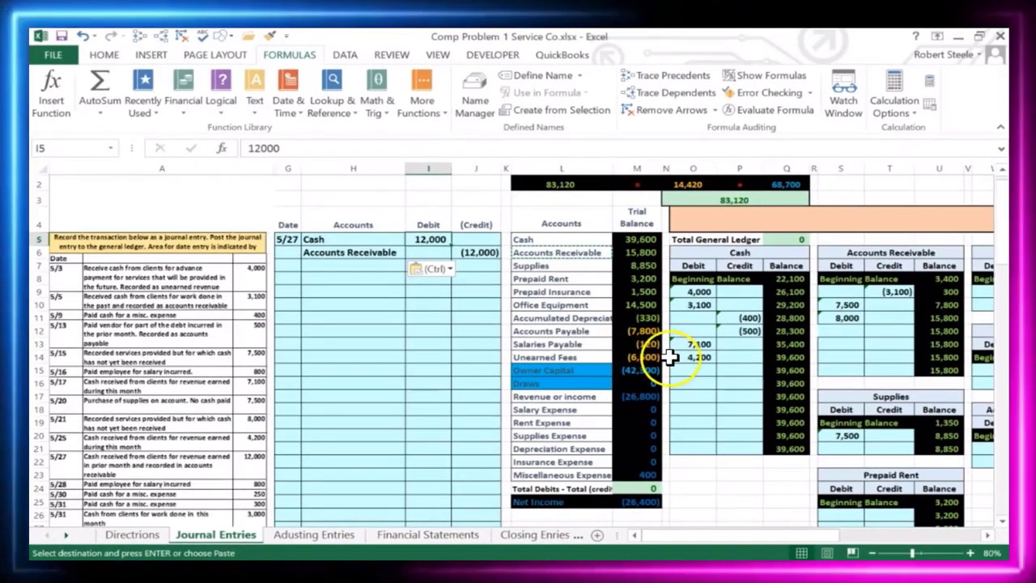
click(694, 371)
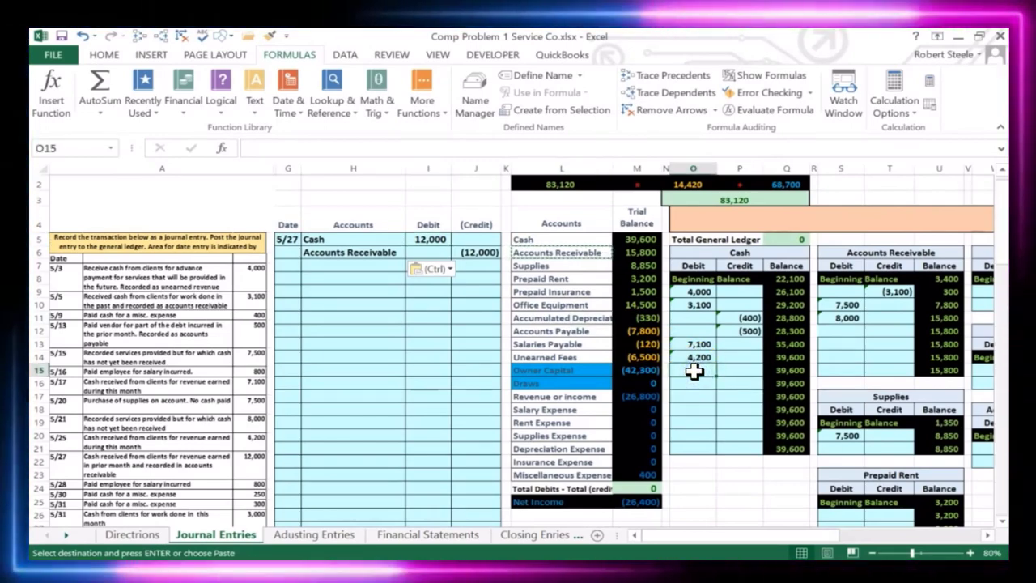
text(=)
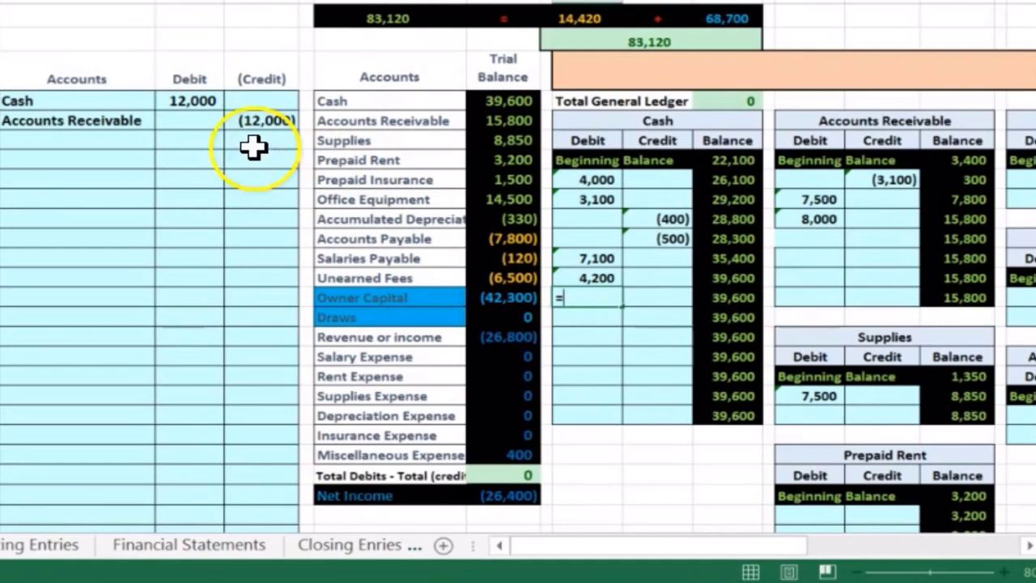
click(366, 202)
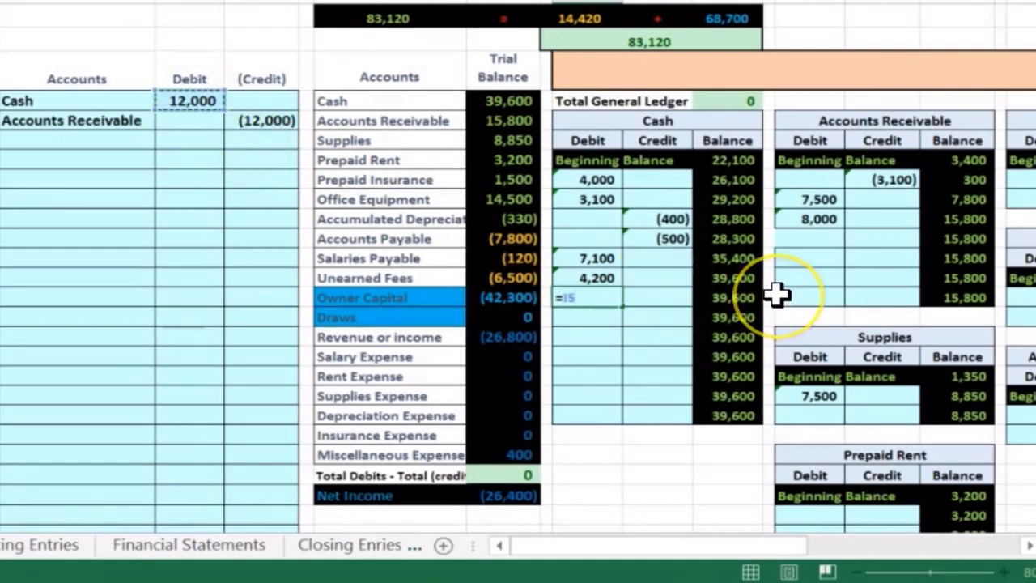
key(Return)
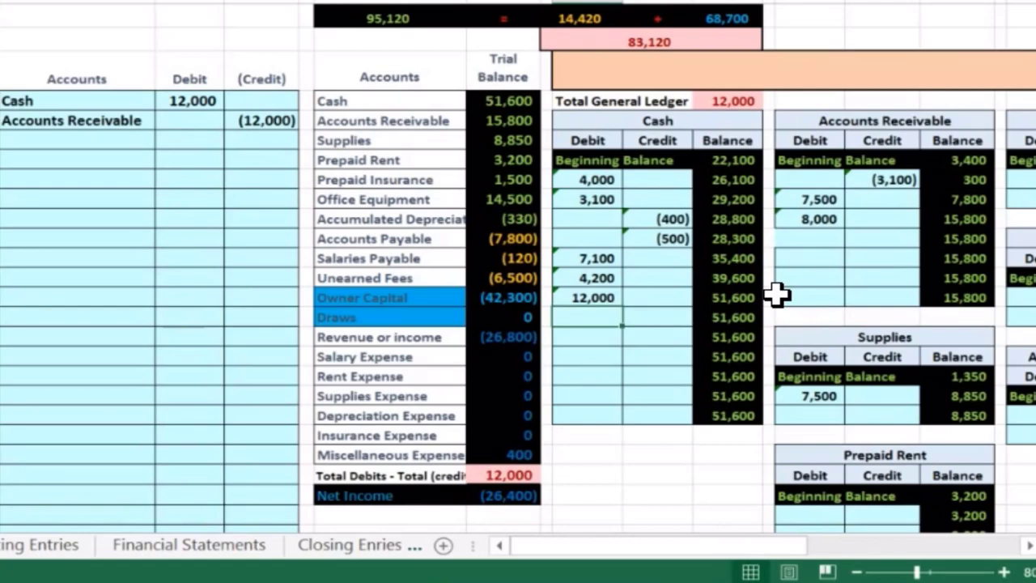
click(868, 237)
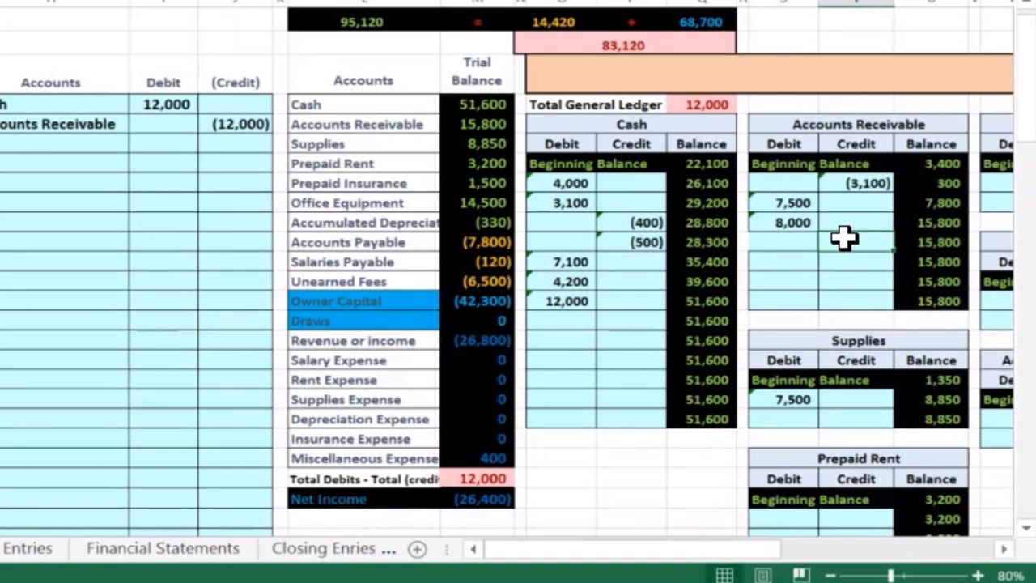
text(=)
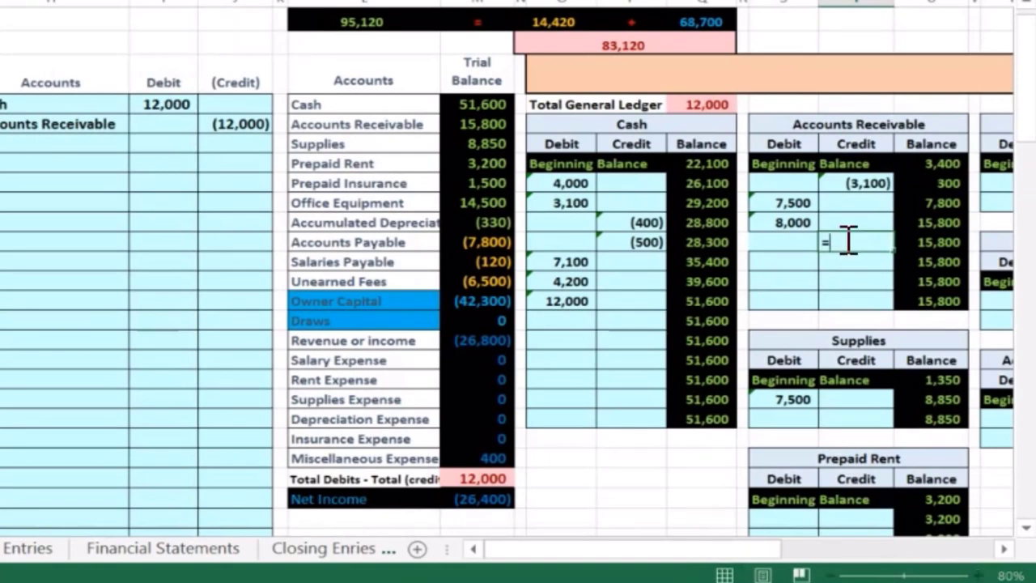
click(237, 136)
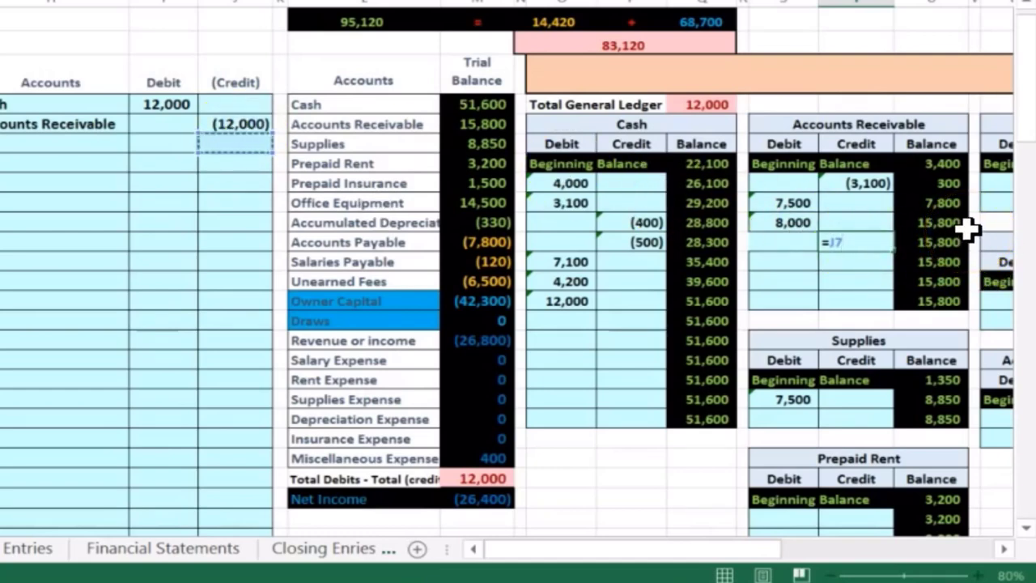
key(Return)
Post the 5/27 credit to the Accounts Receivable ledger by linking T12 to J6.
click(854, 236)
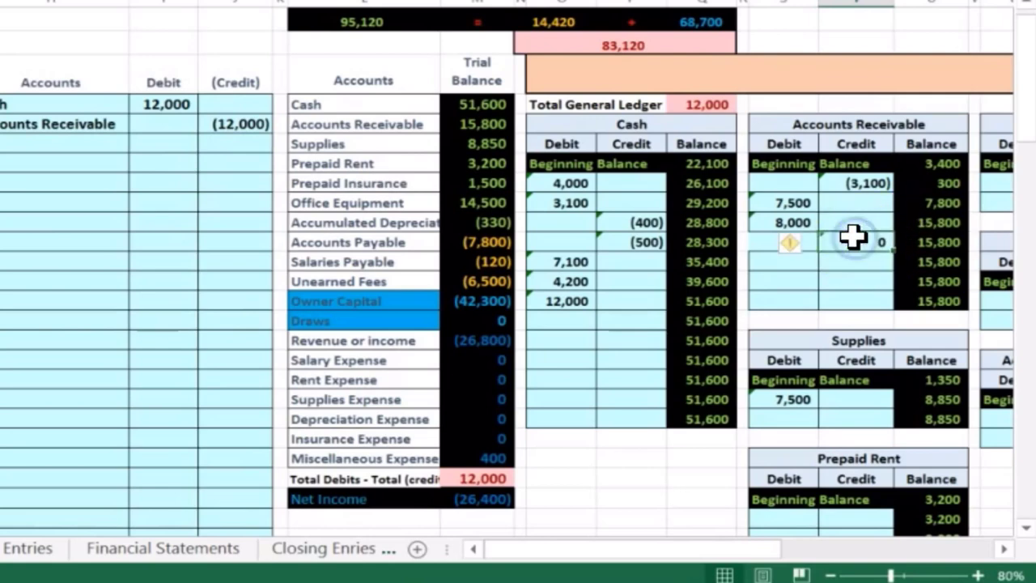
text(=)
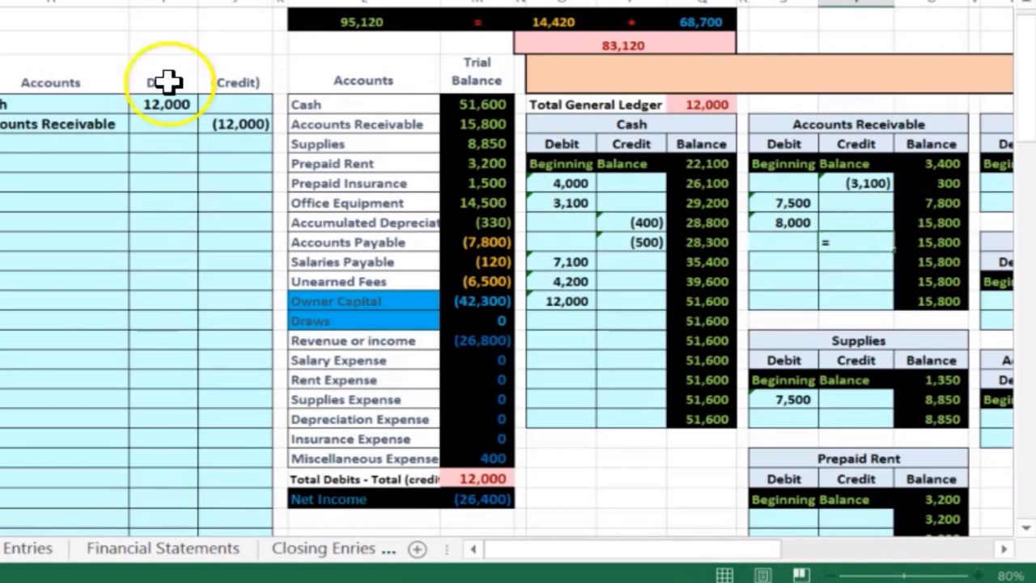
click(235, 123)
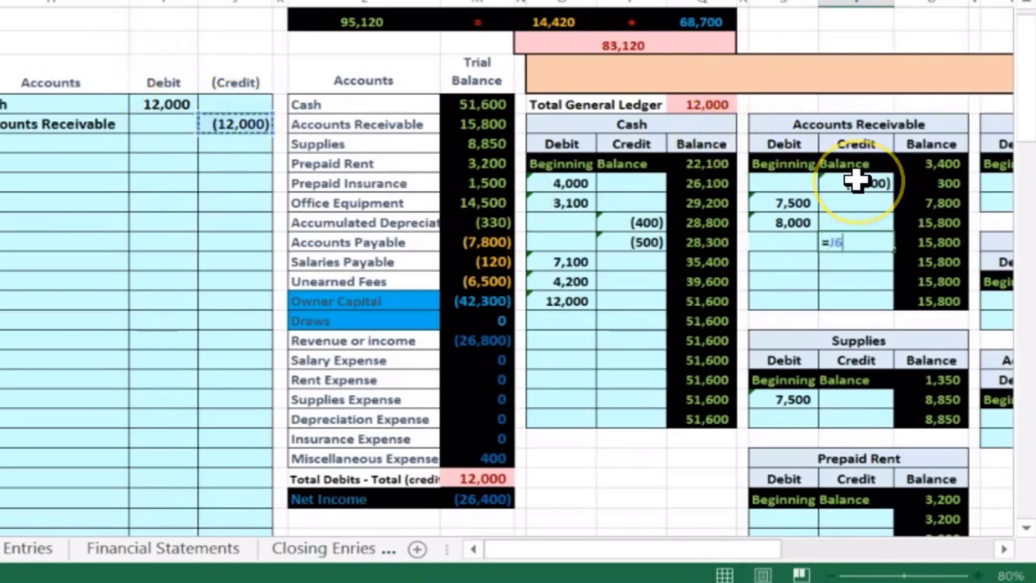
key(Return)
Compare the Accounts Receivable ledger balance with its trial balance amount and check the total debits minus credits.
click(919, 244)
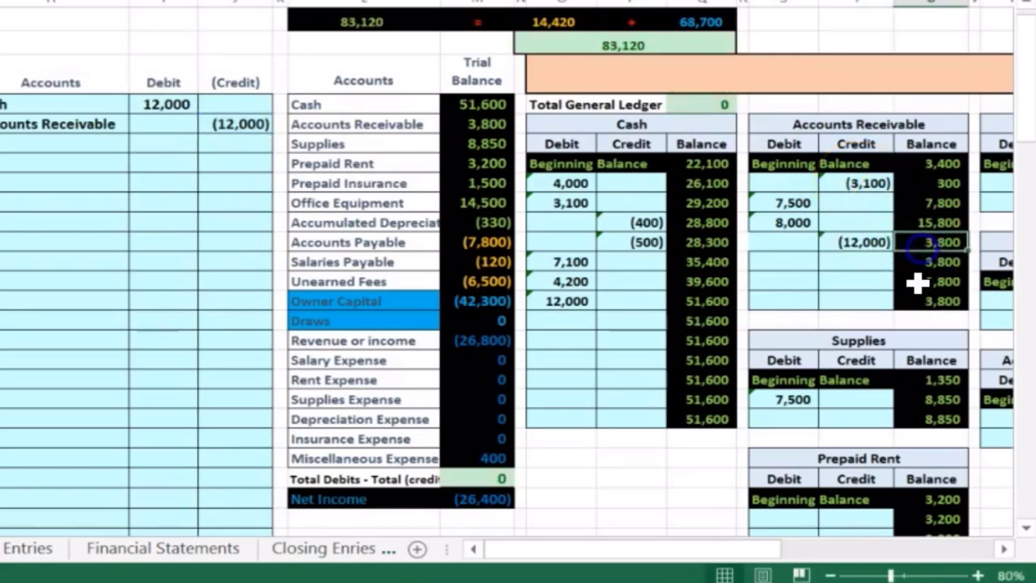
key(Left)
key(Left)
key(Left)
key(Left)
key(Left)
key(Left)
key(Left)
key(Left)
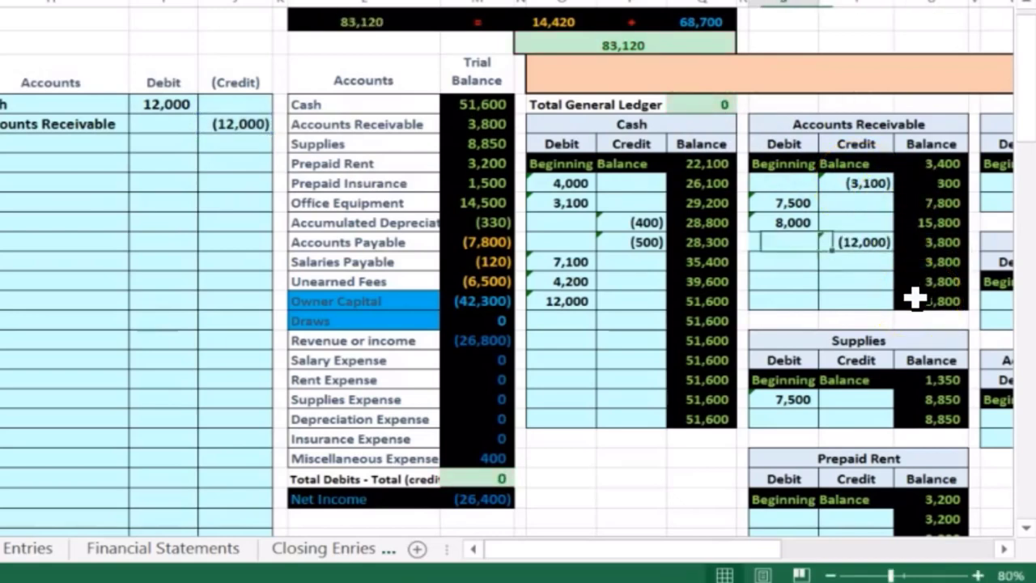
key(Up)
key(Up)
key(Up)
key(Up)
key(Up)
key(Up)
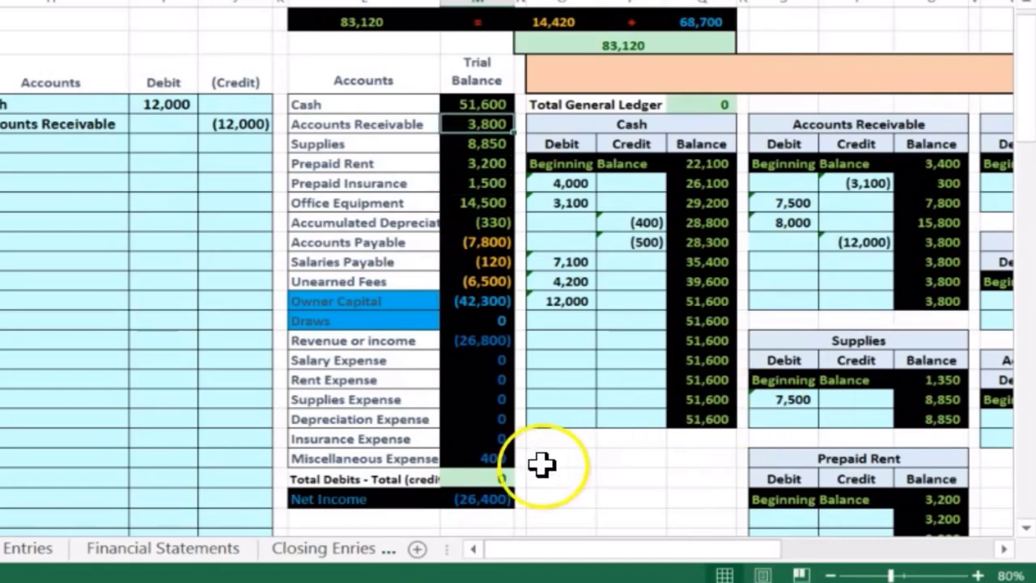
click(476, 477)
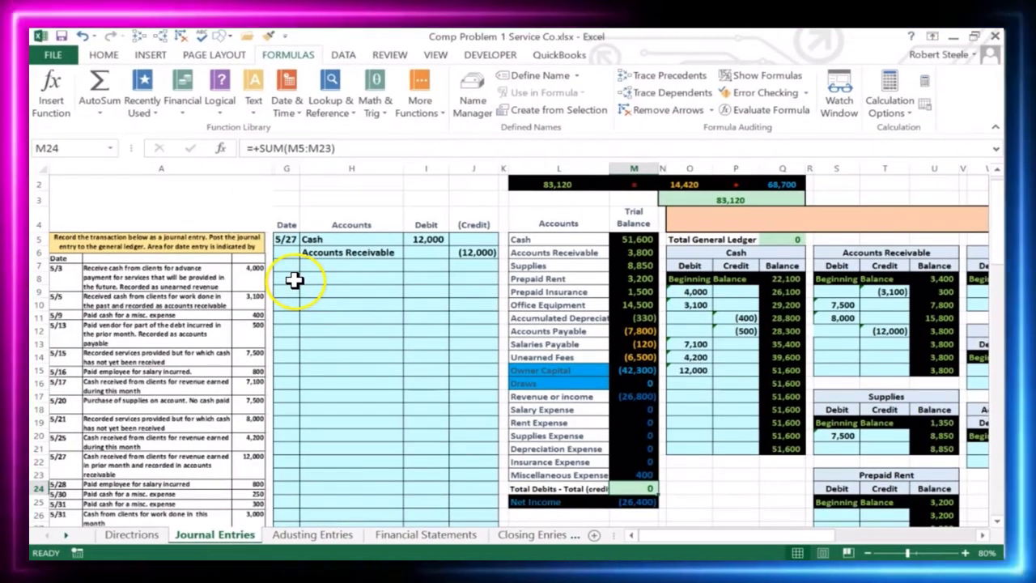
Enter the date 5/28 in G8 to start the next journal entry.
click(282, 275)
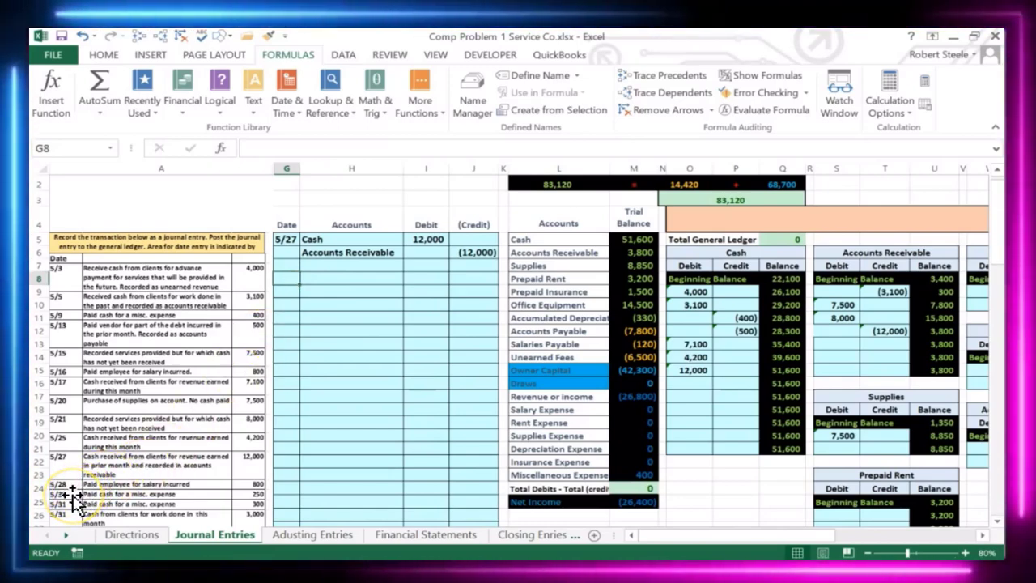
text(5/28)
key(Return)
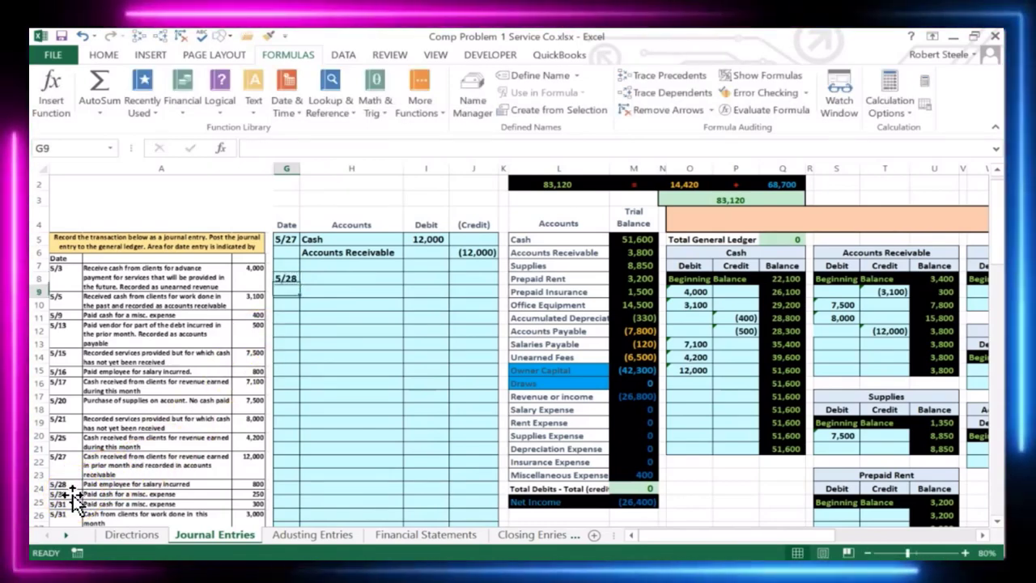